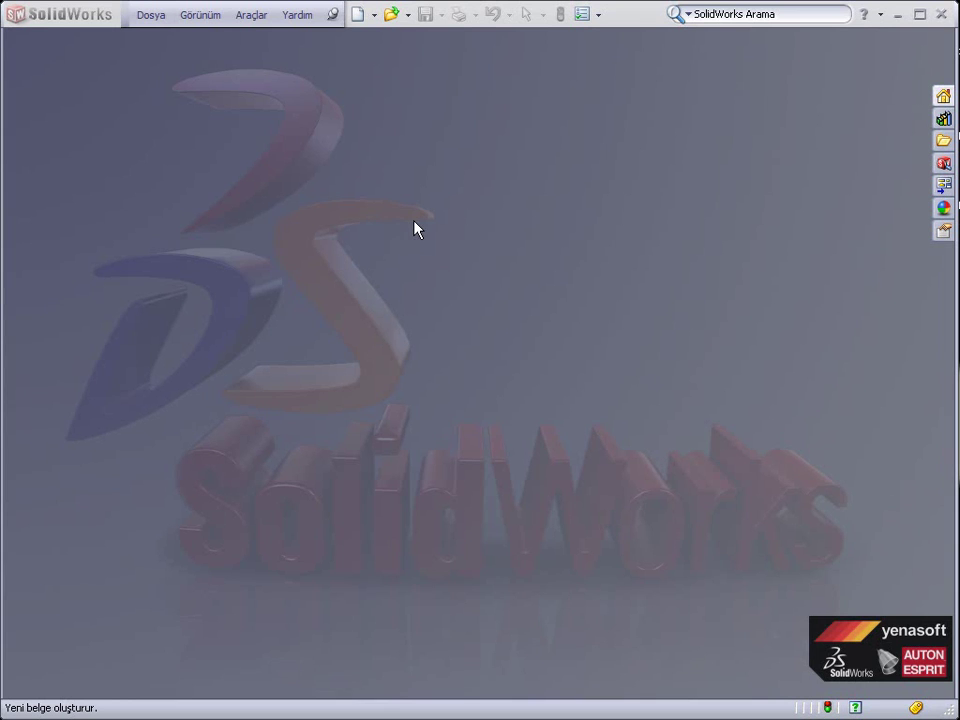
Create a new part document, Parça5
click(357, 15)
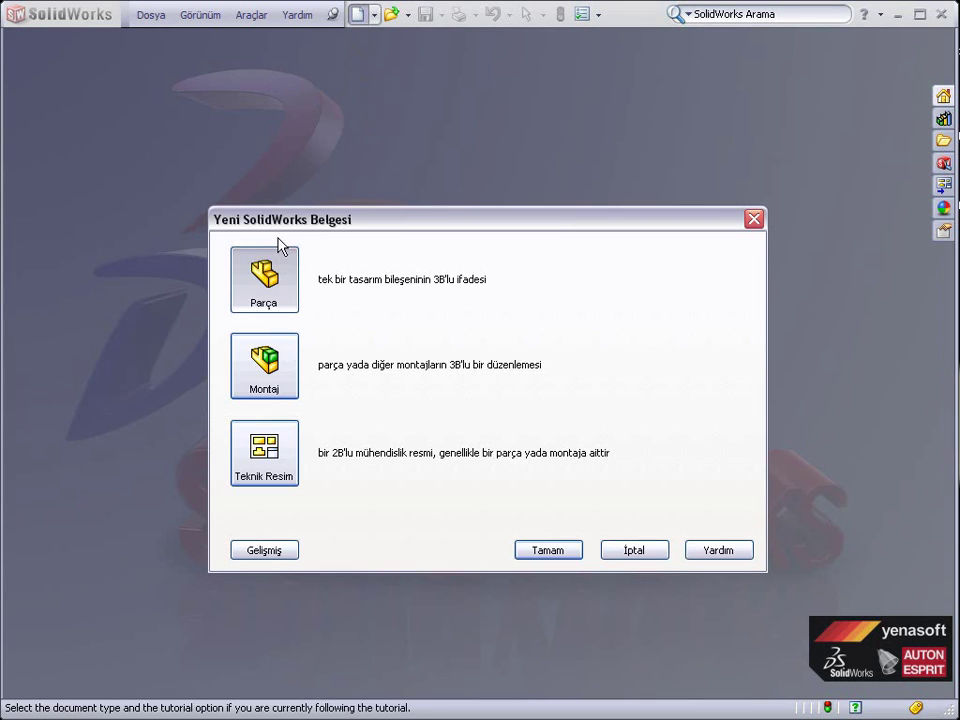
double_click(272, 275)
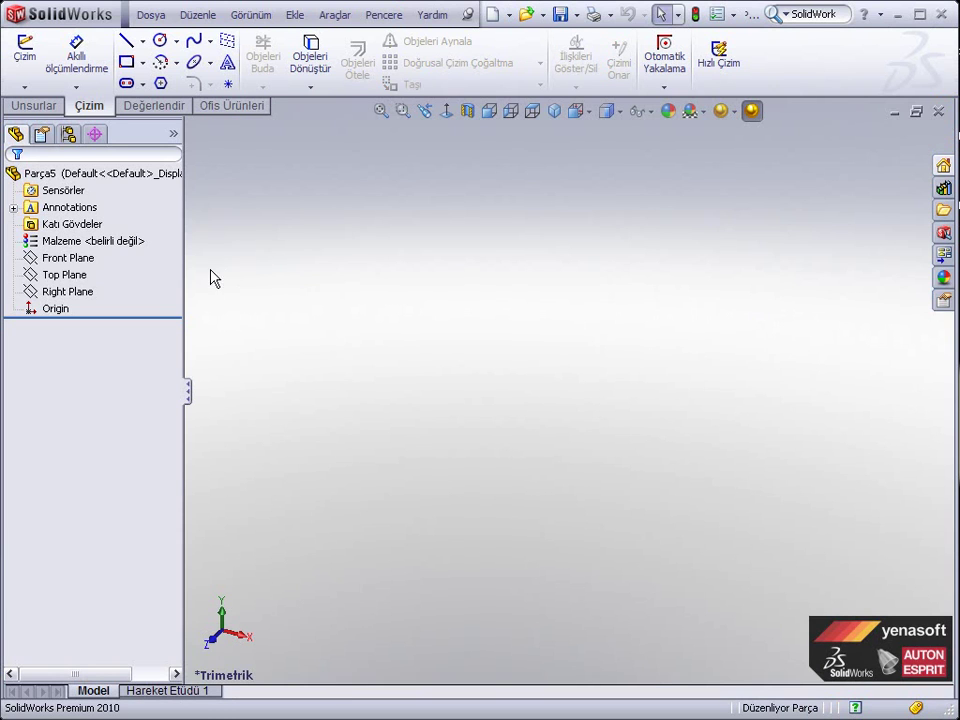
Sketch a tall corner rectangle on the Front Plane, its lower-right corner at the origin
click(74, 259)
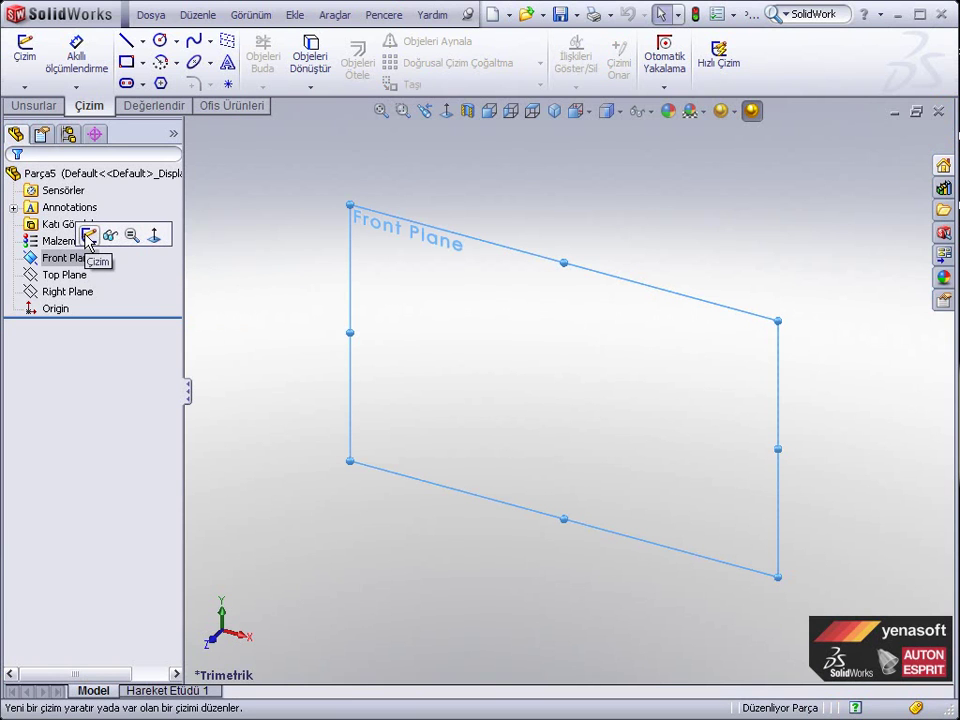
click(88, 237)
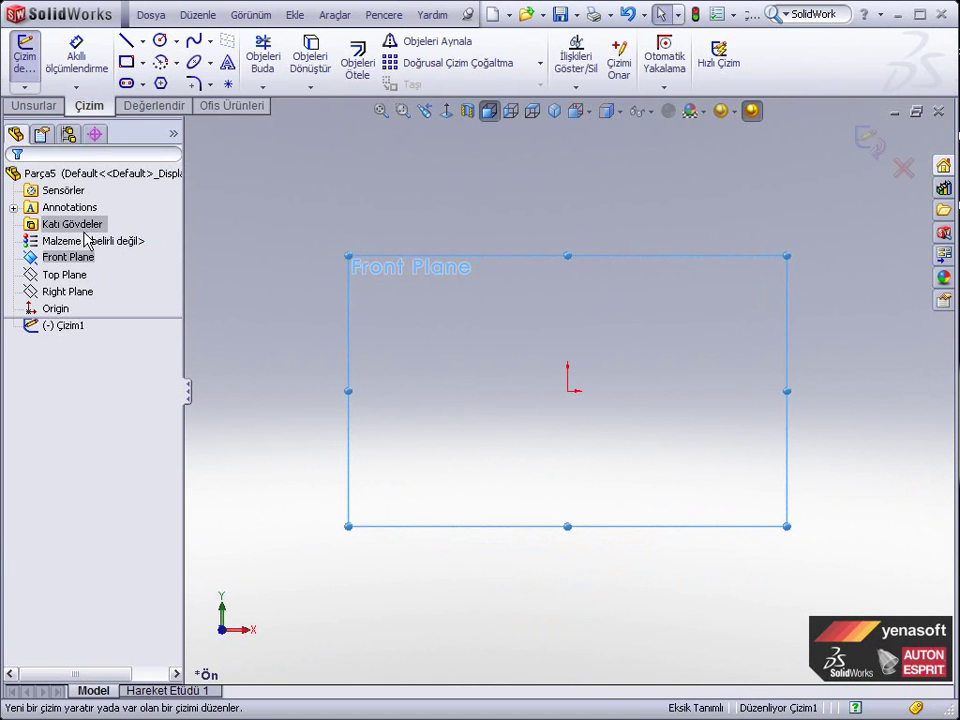
click(125, 64)
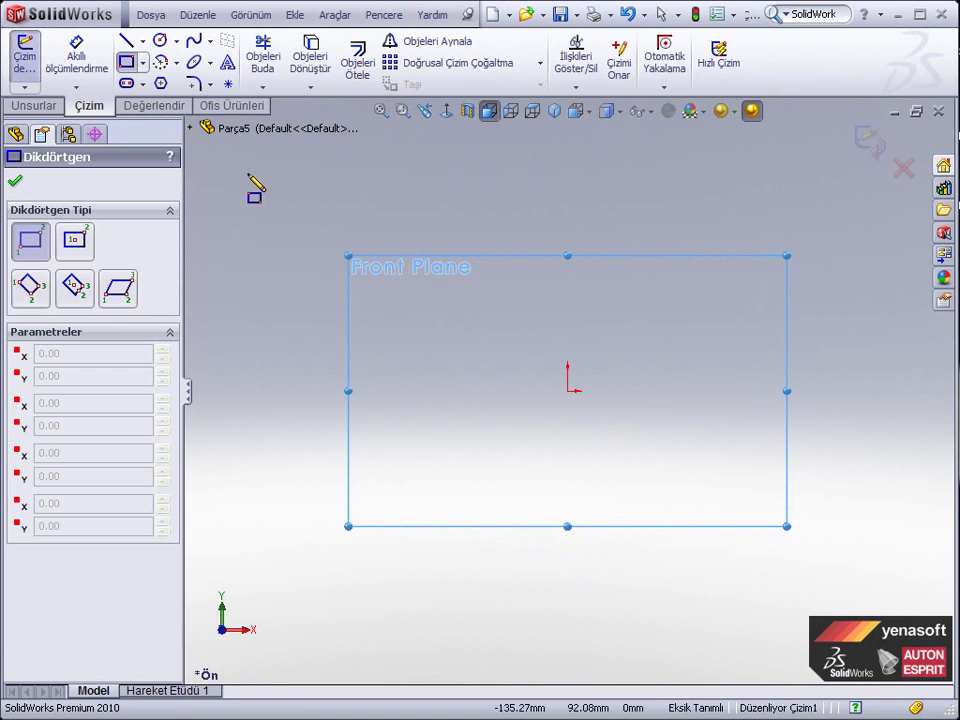
click(567, 390)
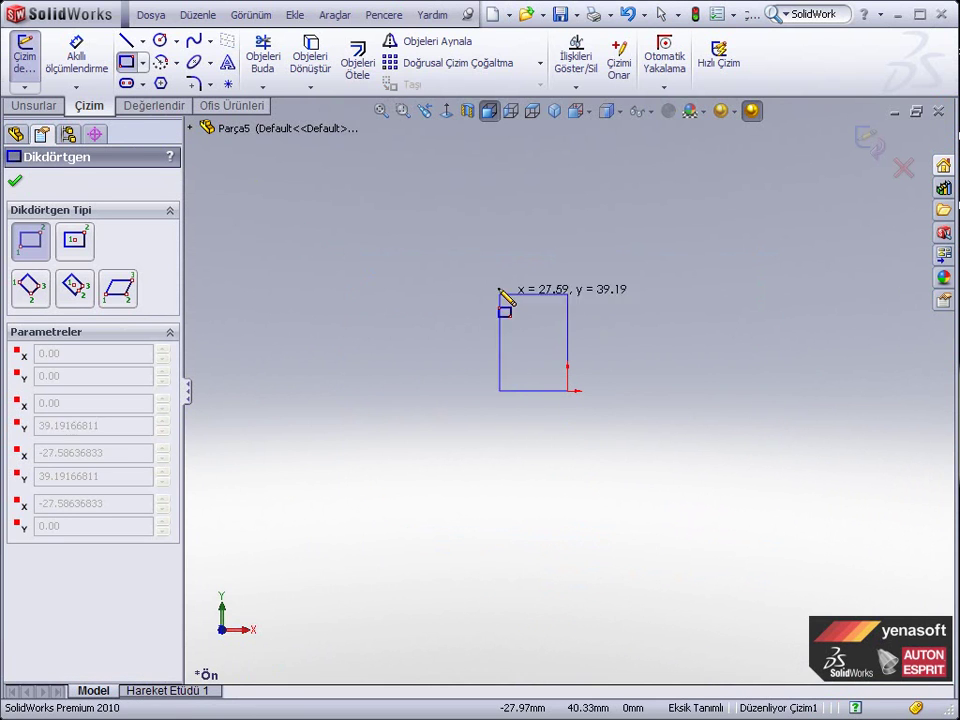
click(459, 192)
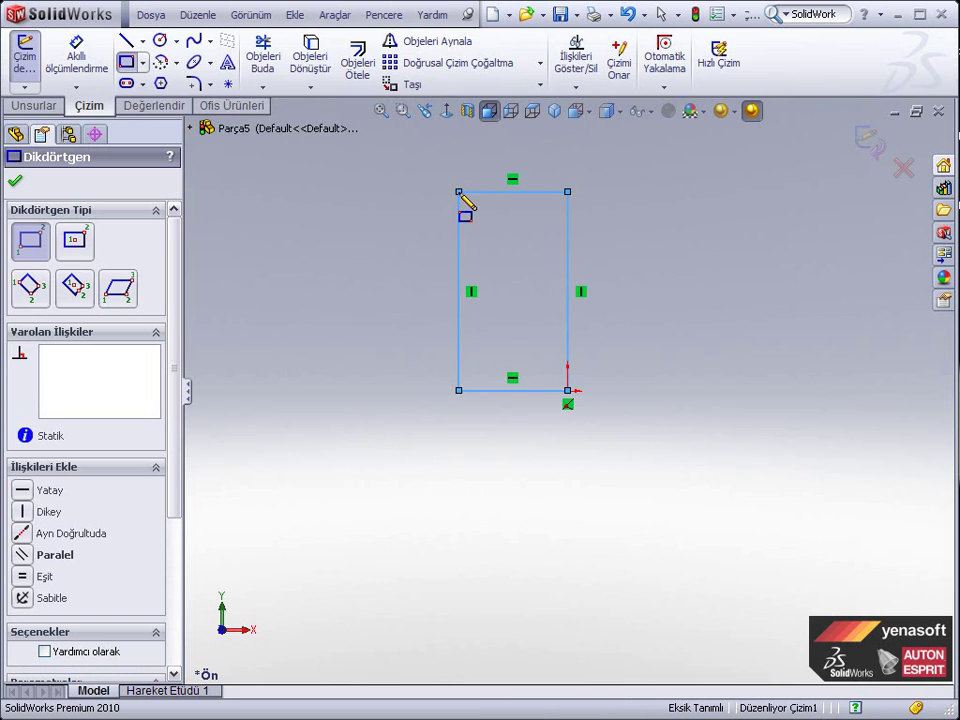
right_click(433, 241)
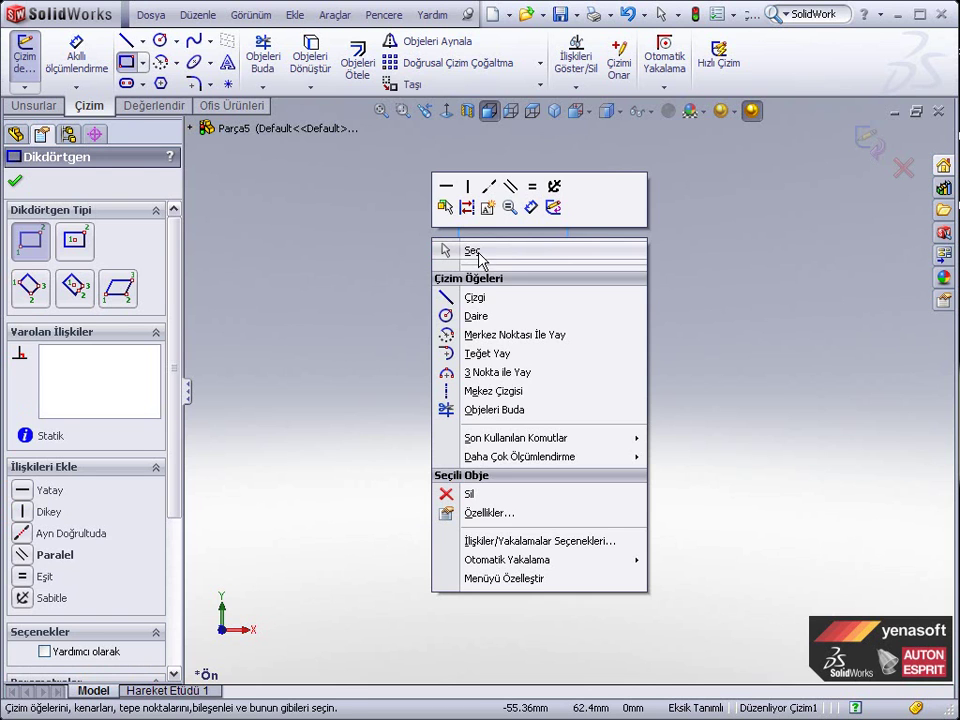
Convert the rectangle's right vertical edge into a construction line
click(468, 251)
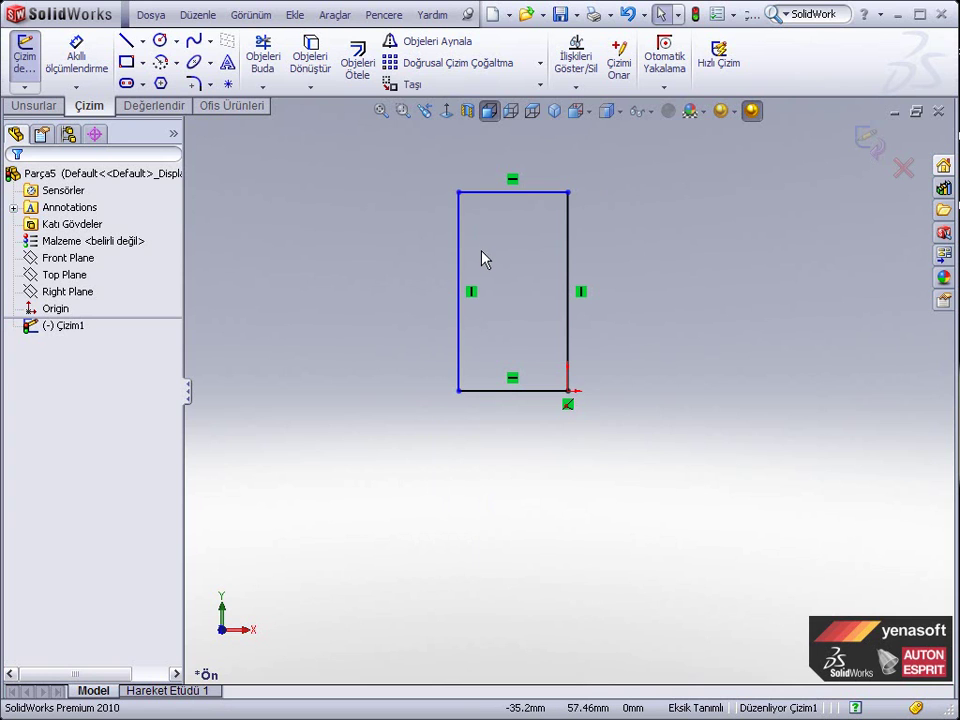
click(568, 259)
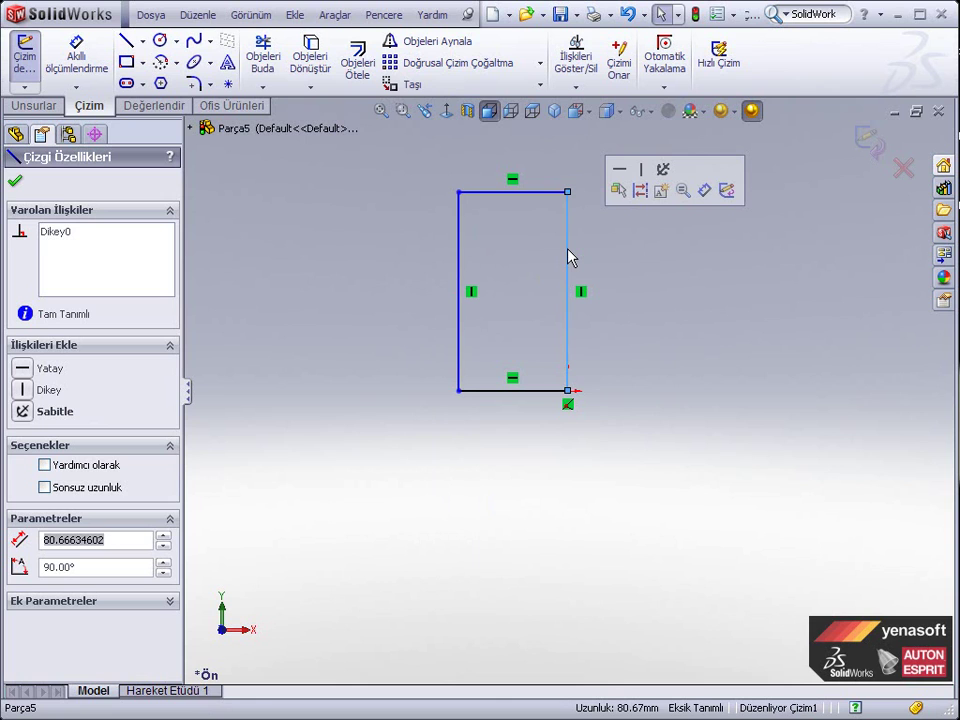
click(640, 190)
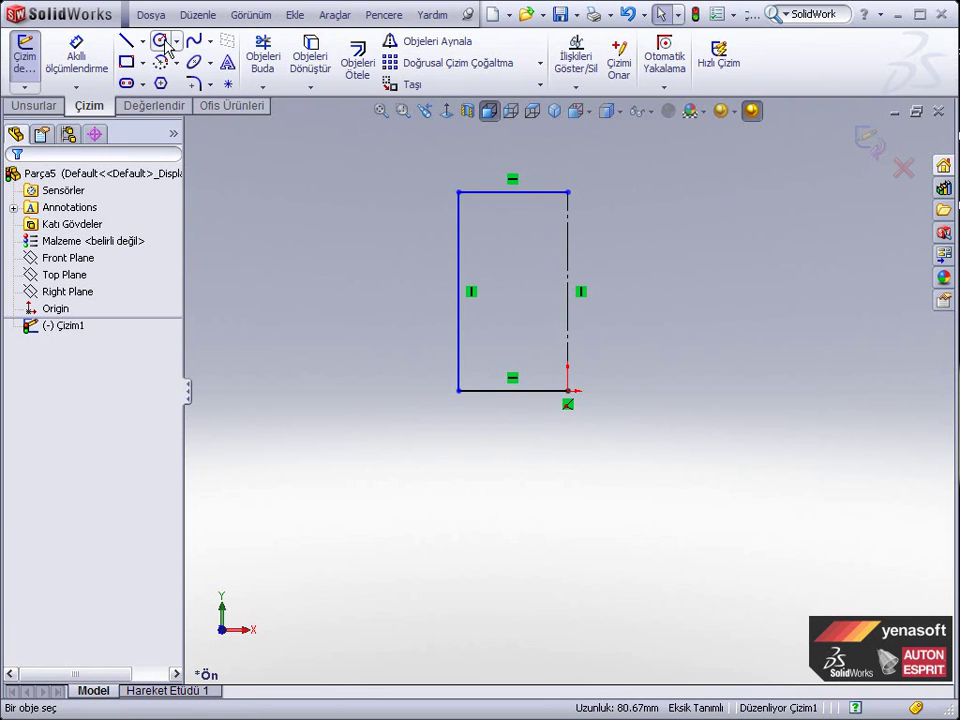
Draw a circle of radius about 17.88 mm centred on the rectangle's left edge
click(162, 41)
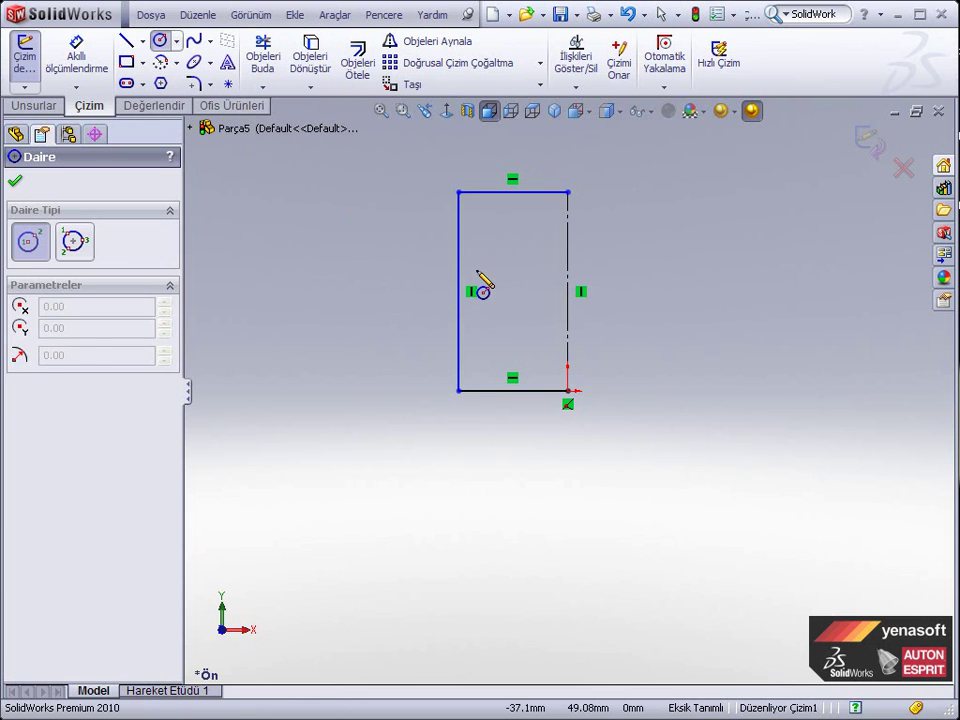
click(476, 269)
click(480, 244)
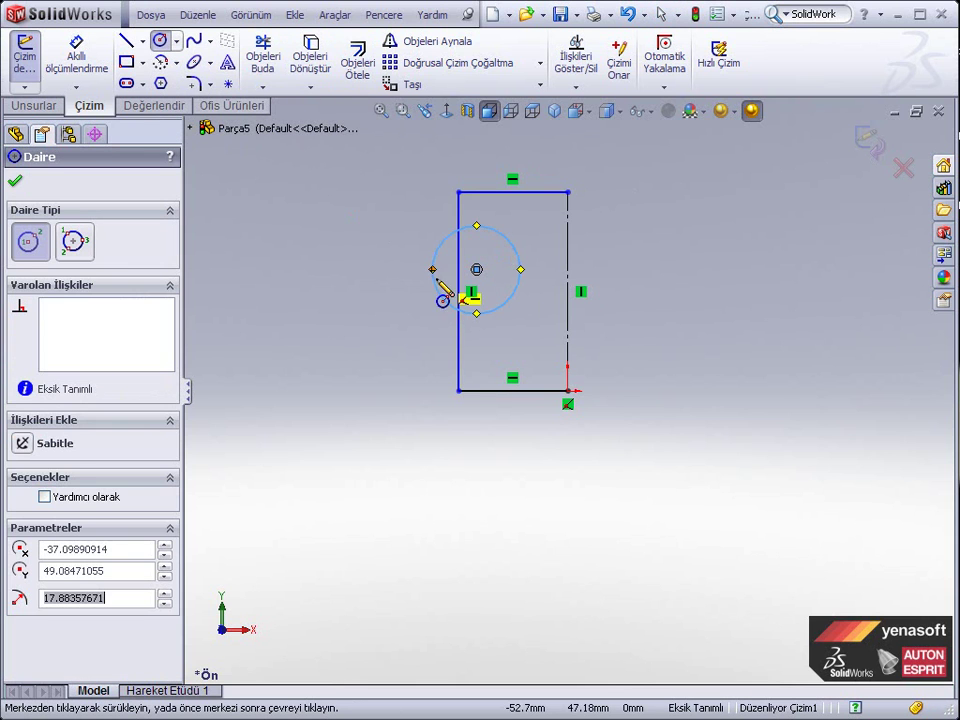
right_click(400, 310)
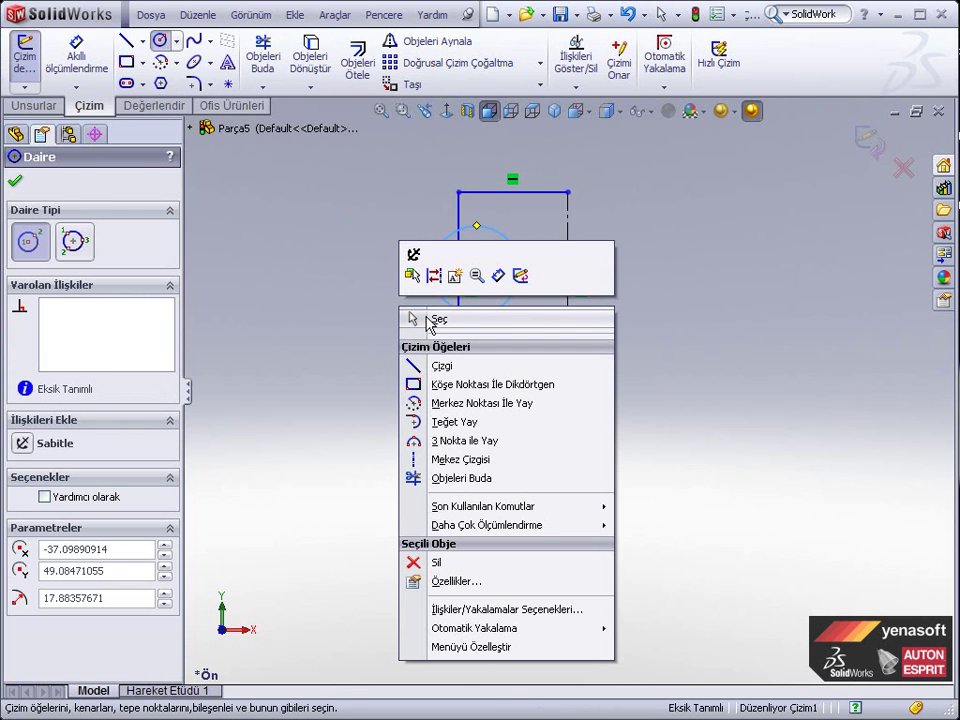
click(432, 319)
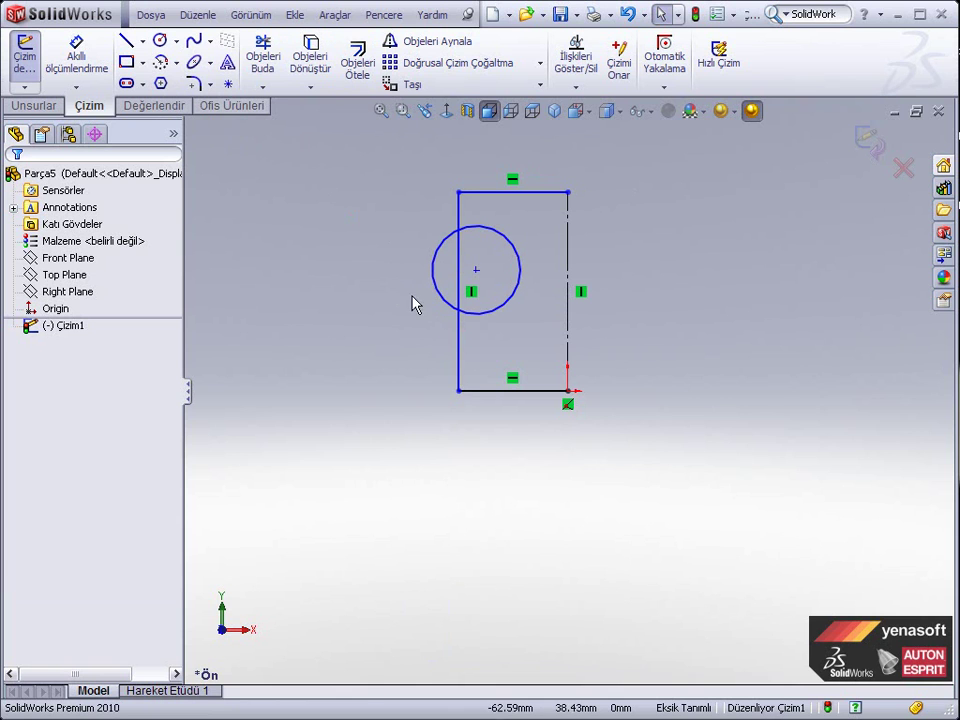
Trim away the circle's inner half and the left-edge line segment inside it
click(270, 68)
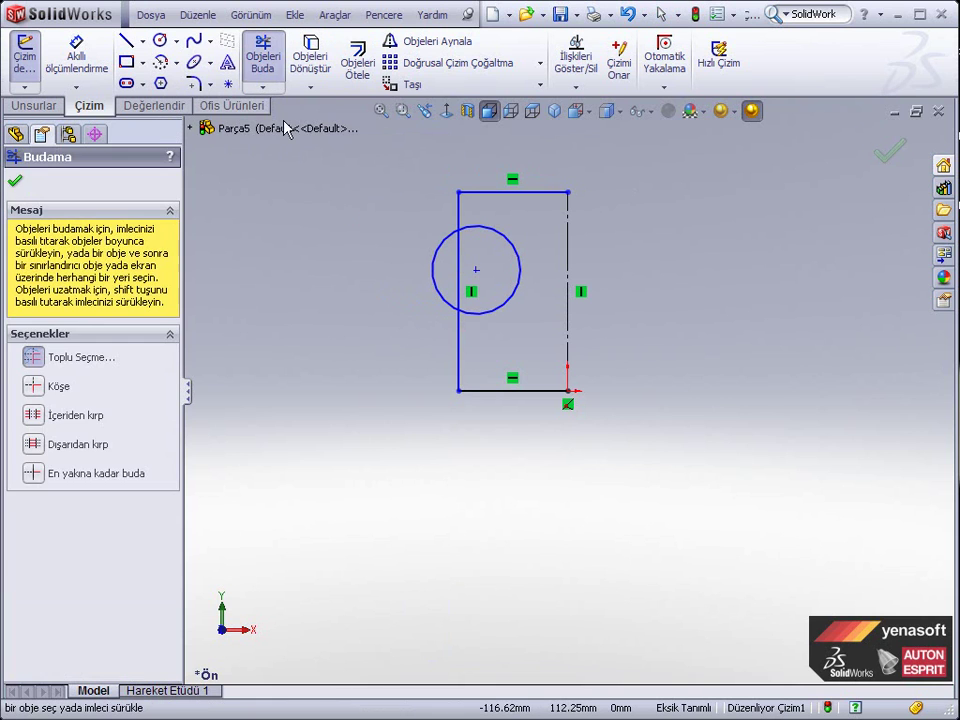
drag(518, 218, 450, 252)
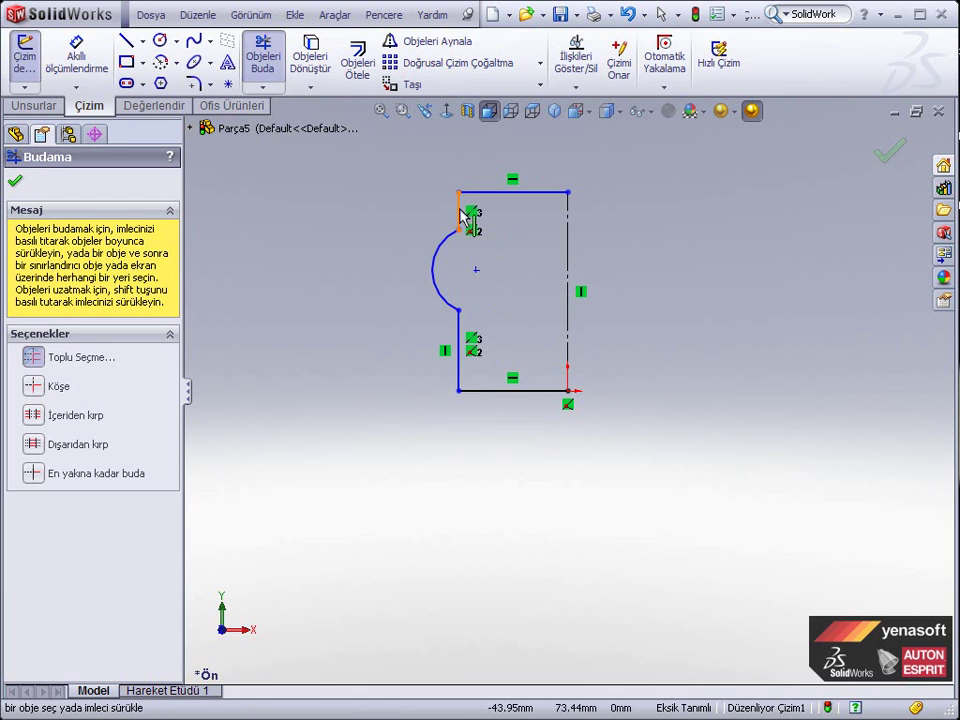
right_click(320, 214)
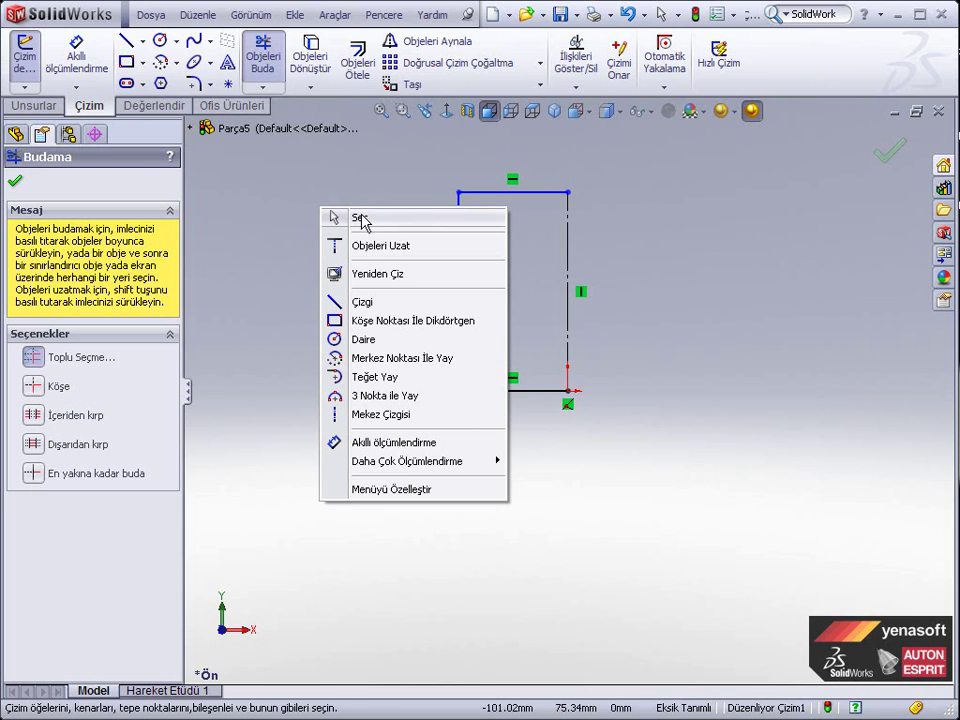
click(362, 219)
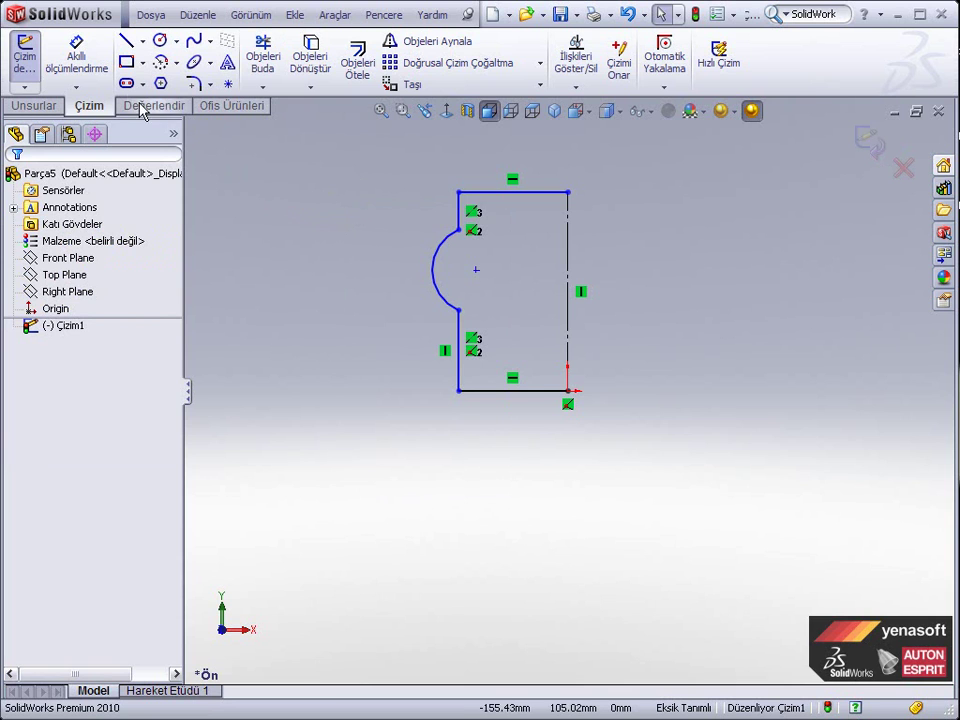
Dimension the profile width to 25 mm and the short top-left line to 10 mm
click(76, 58)
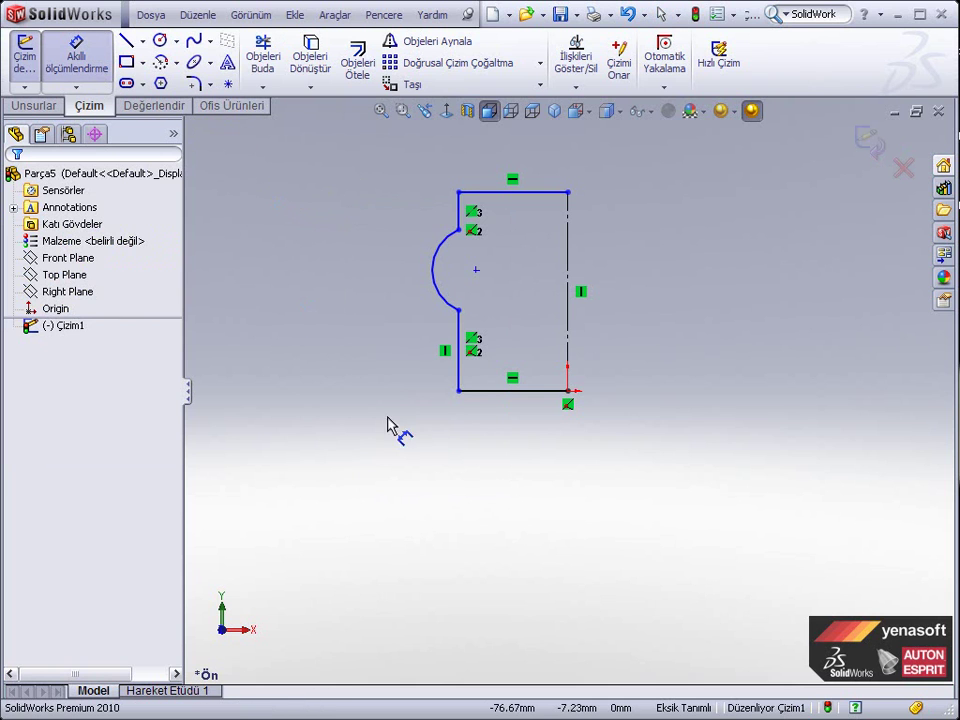
click(457, 377)
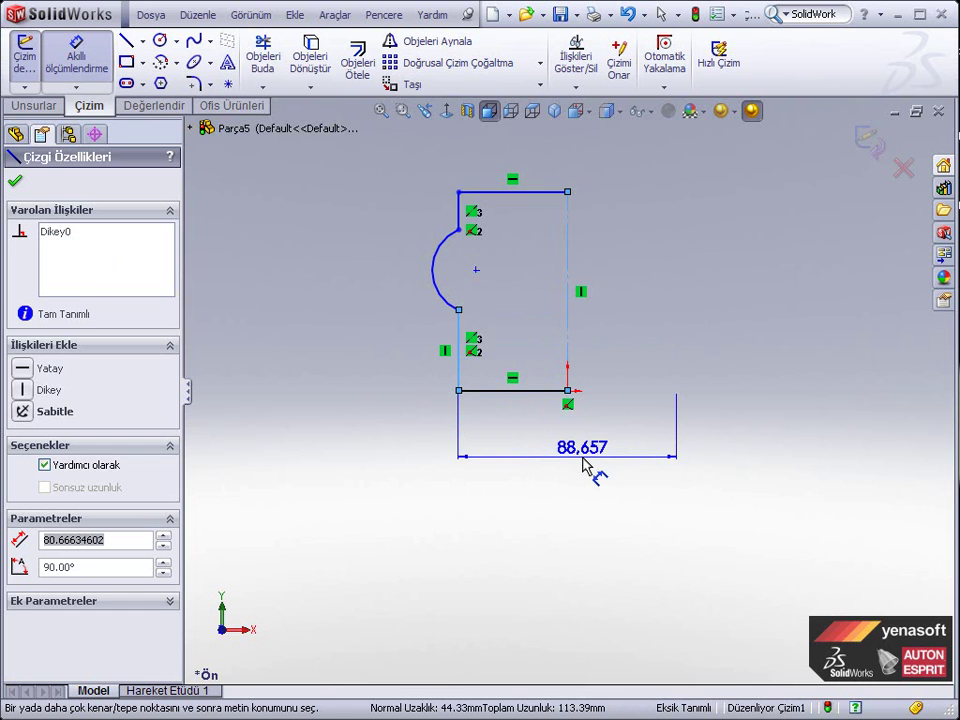
click(585, 466)
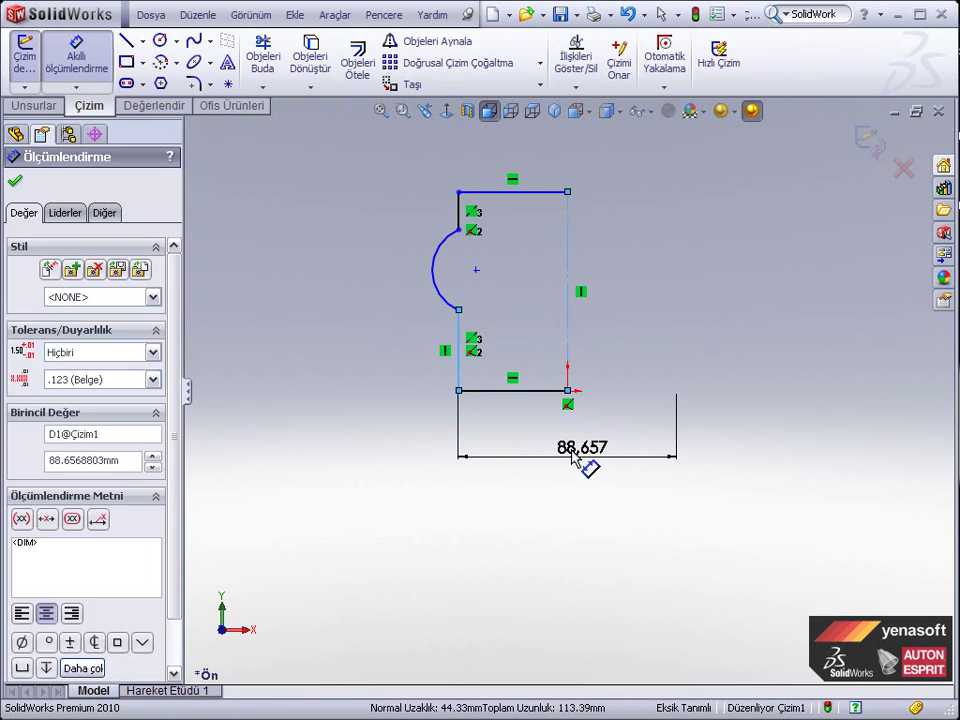
text(25)
key(Return)
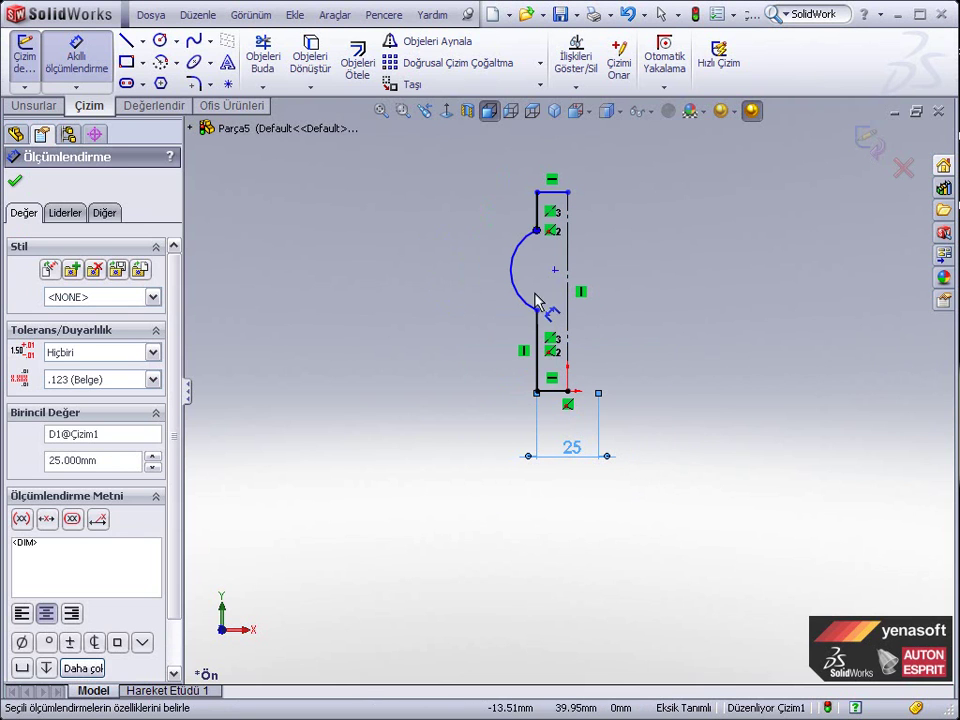
click(537, 210)
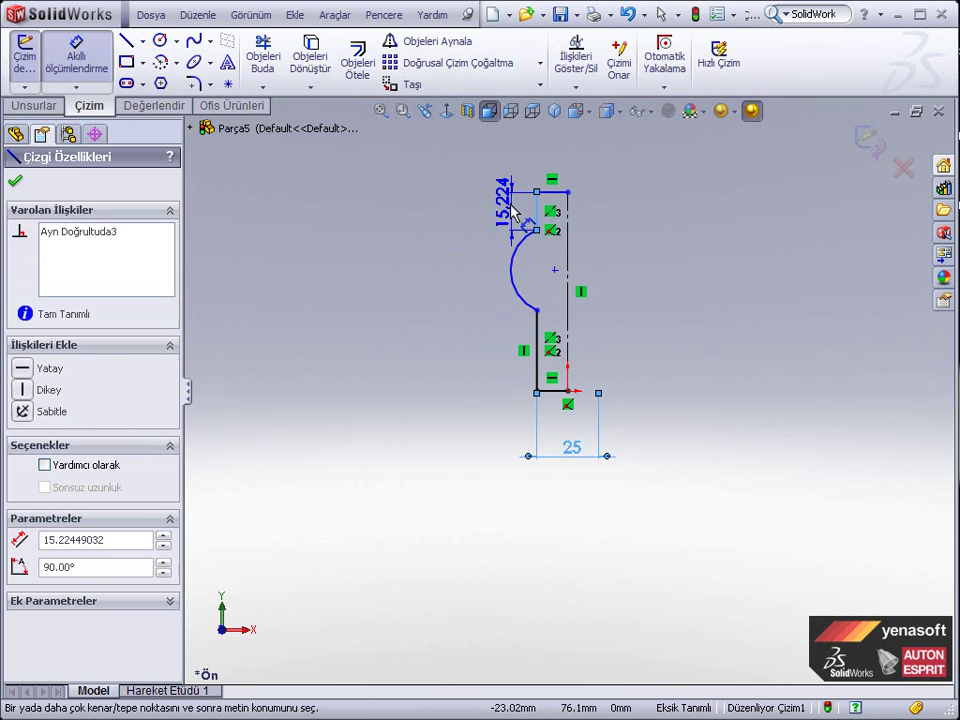
click(450, 215)
text(10)
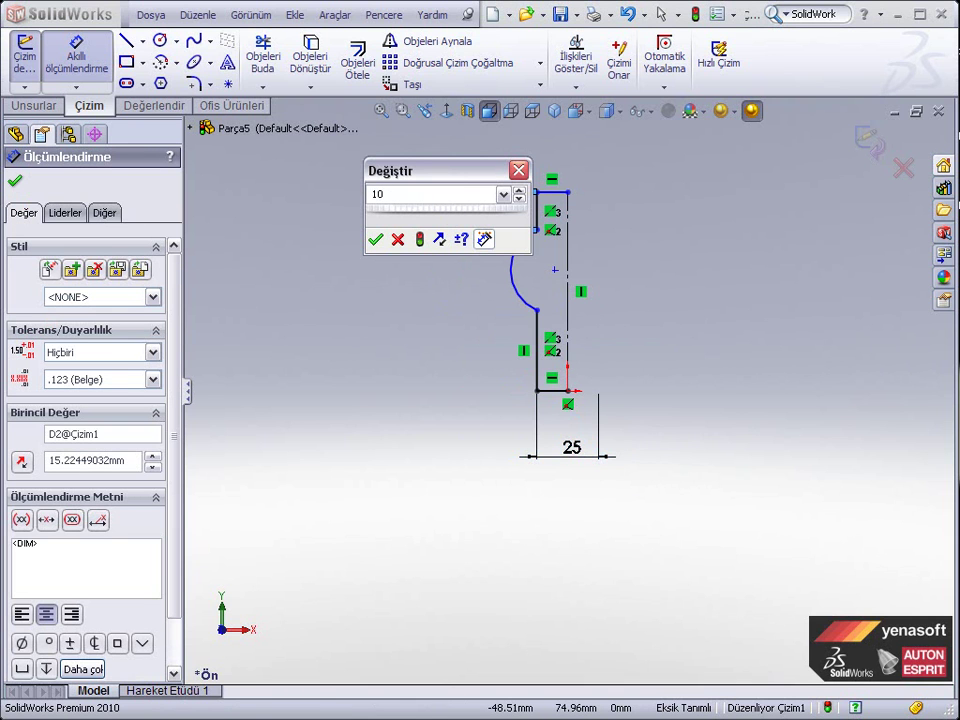
key(Return)
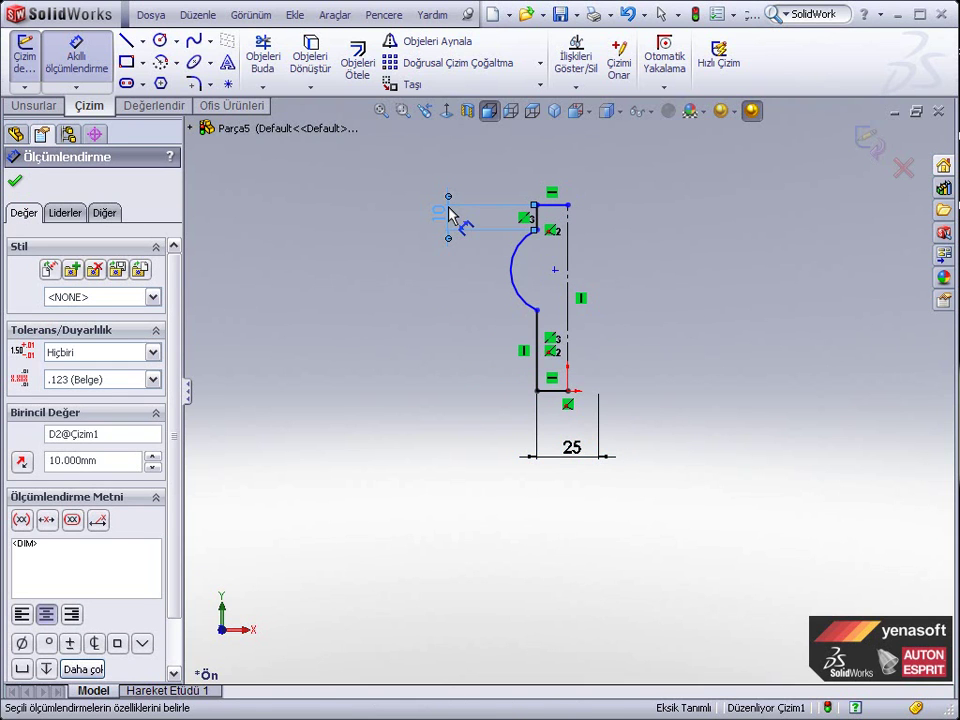
Dimension the arc's vertical span to 16 mm and the overall profile height to 45 mm
click(537, 231)
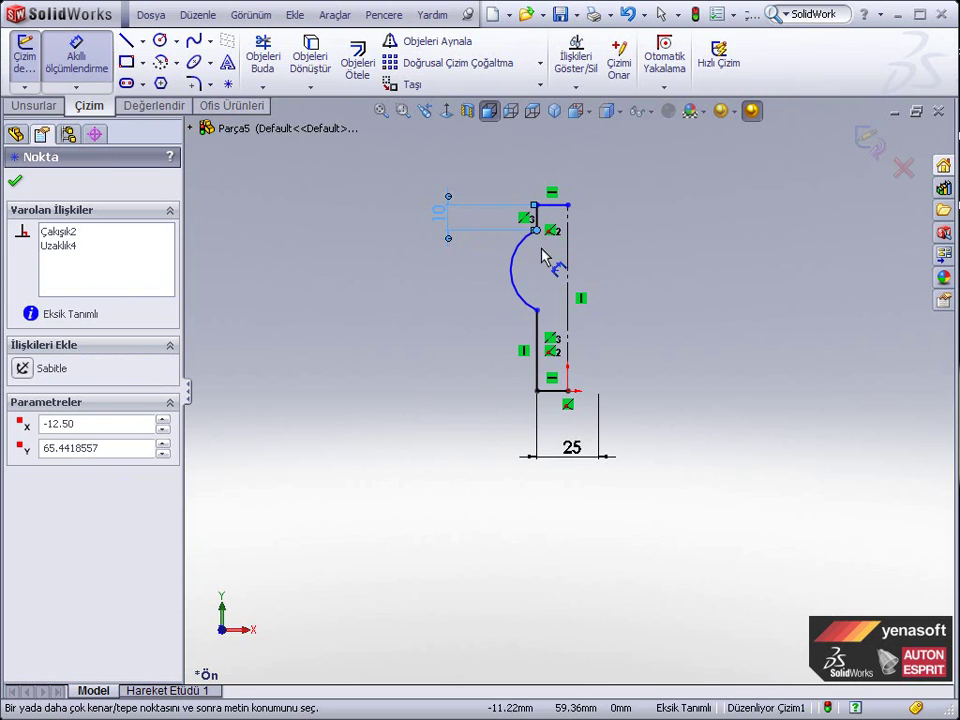
click(537, 310)
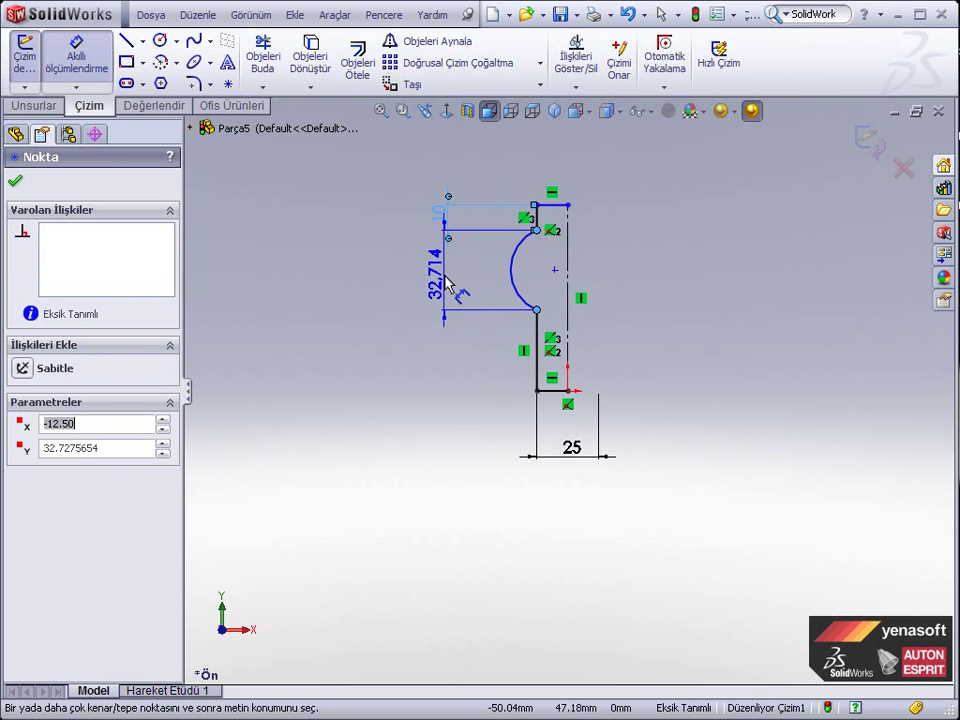
click(447, 284)
text(16)
key(Return)
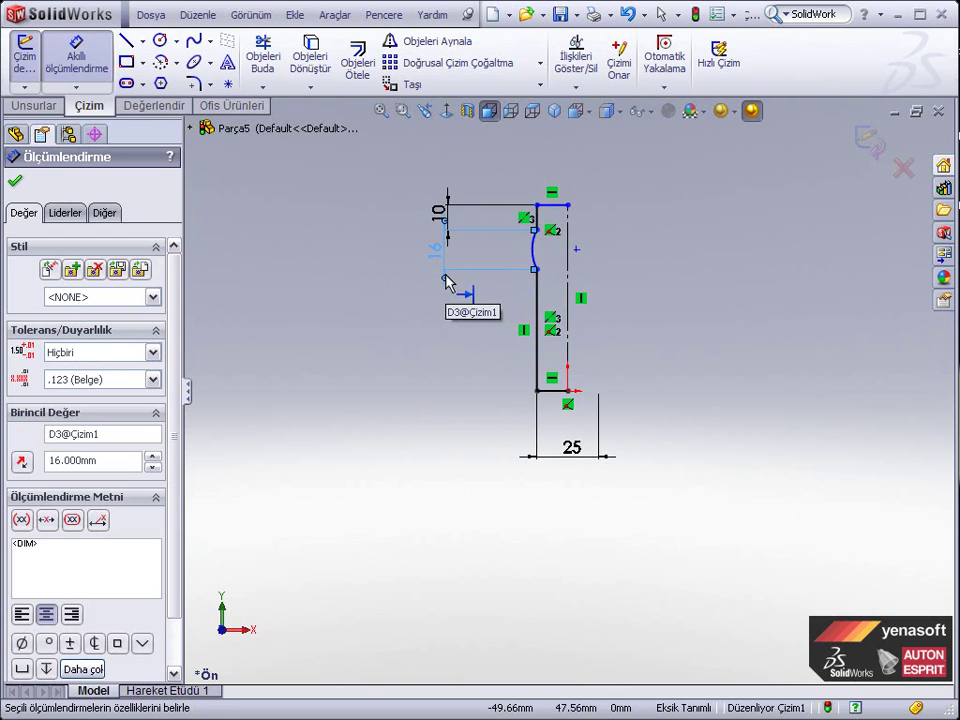
click(566, 262)
click(643, 285)
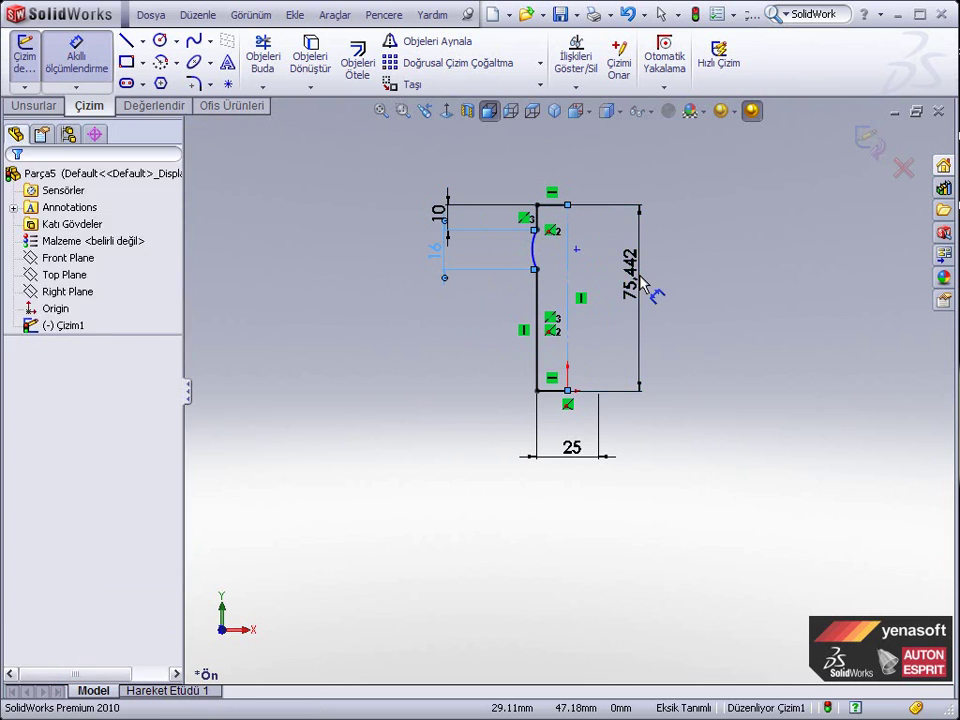
text(45)
key(Return)
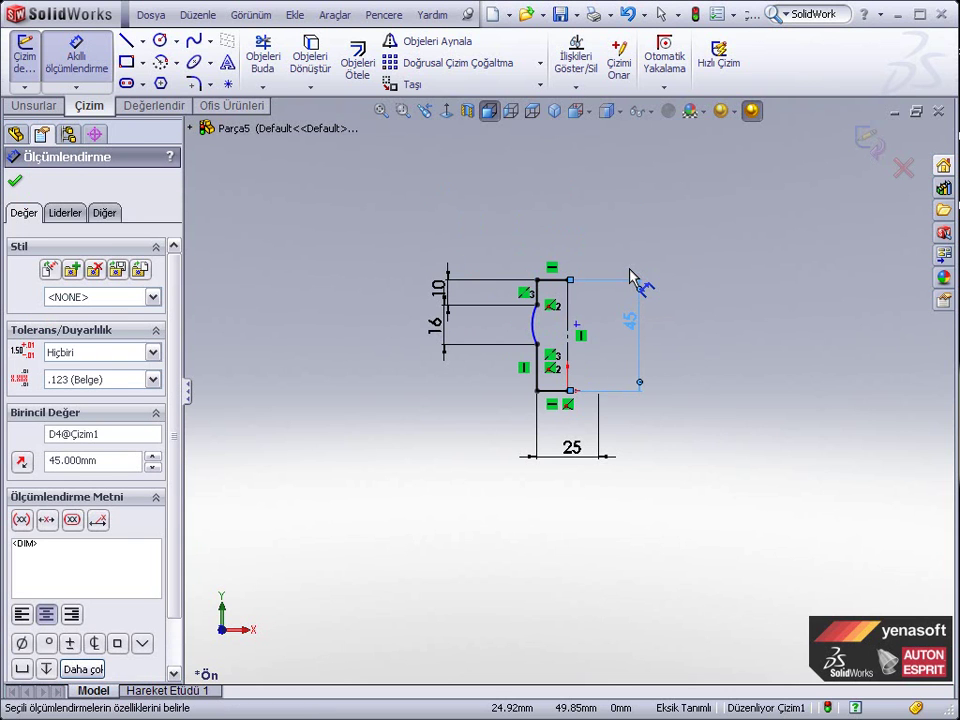
Add a dimension between the arc and the side line below it
scroll(575, 340, down, 3)
scroll(574, 339, down, 1)
scroll(528, 318, down, 1)
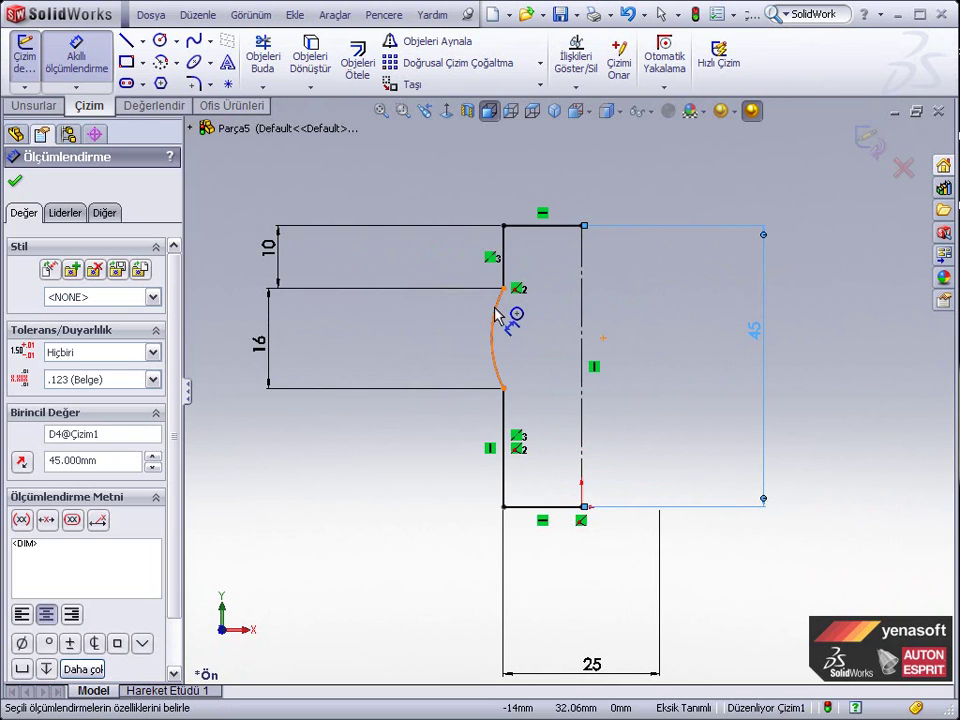
click(491, 355)
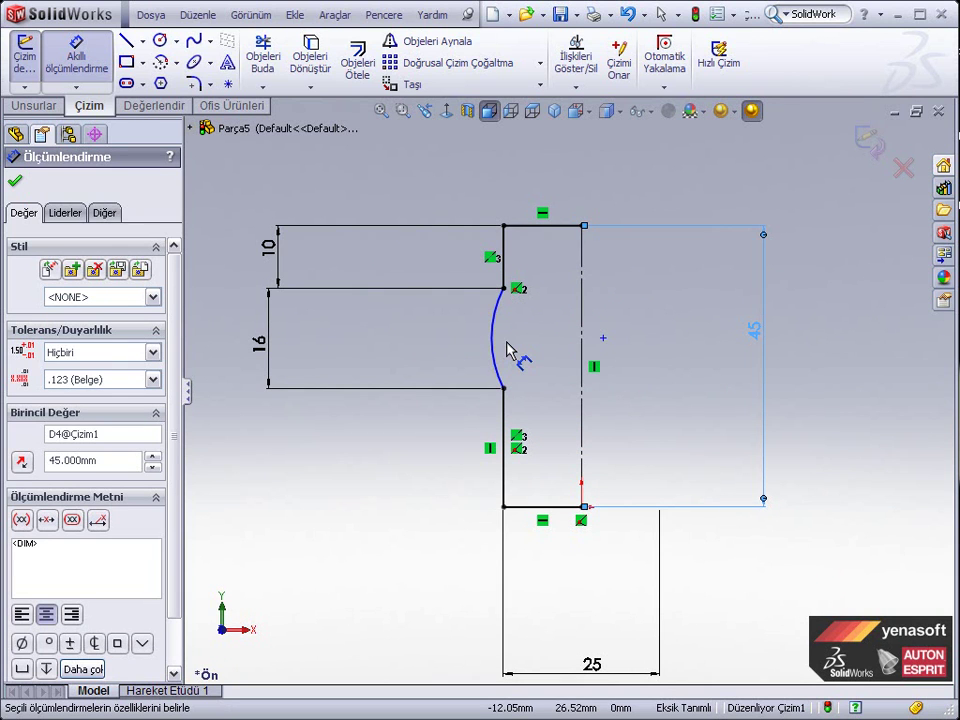
click(507, 423)
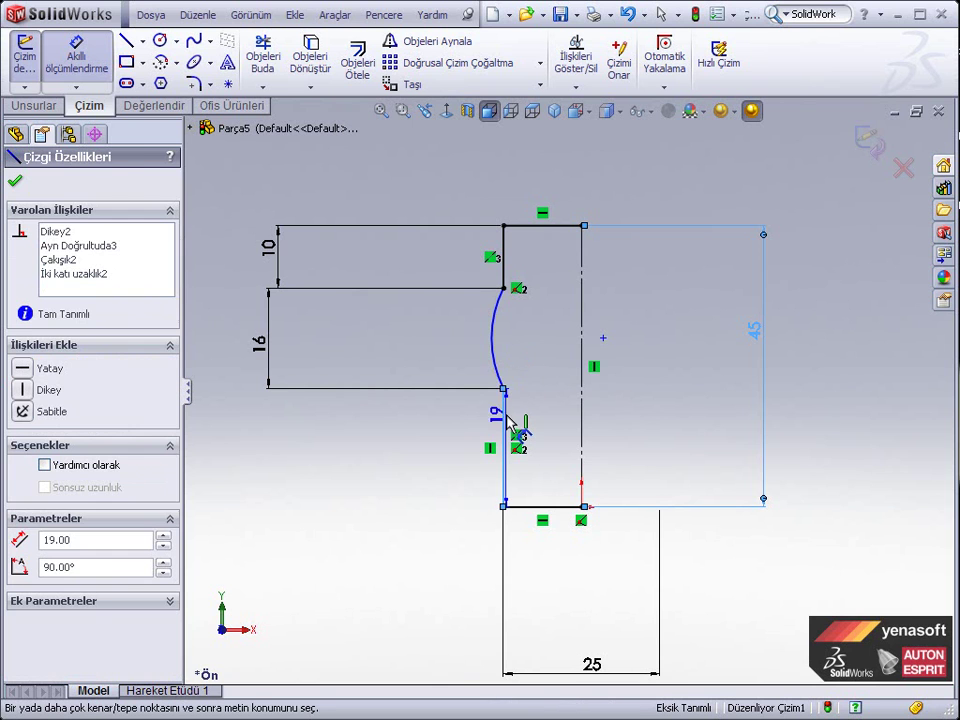
click(492, 350)
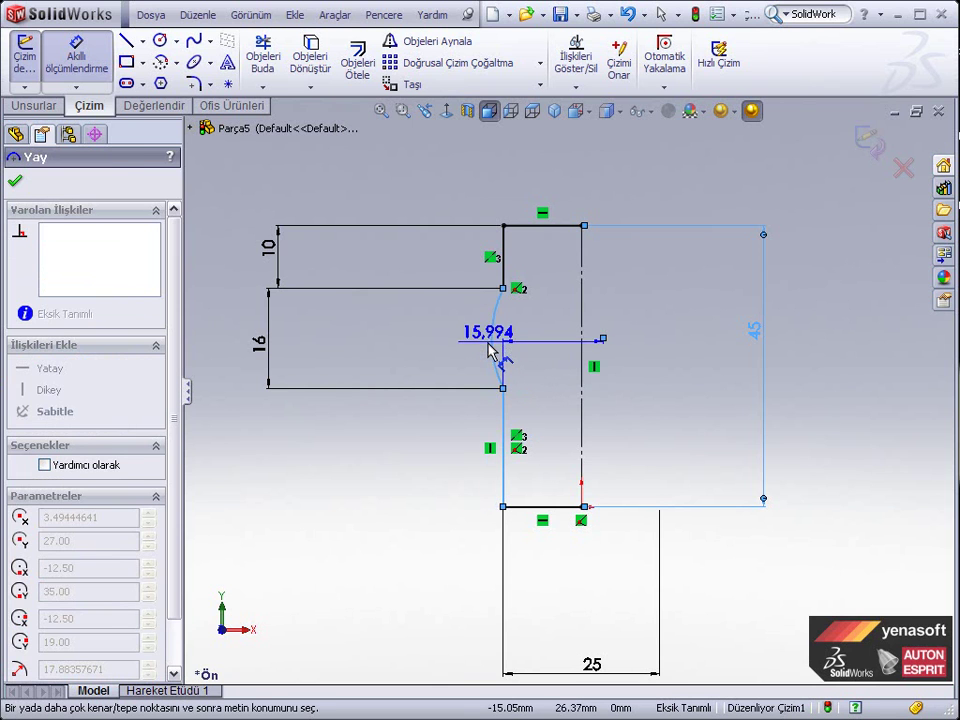
click(553, 425)
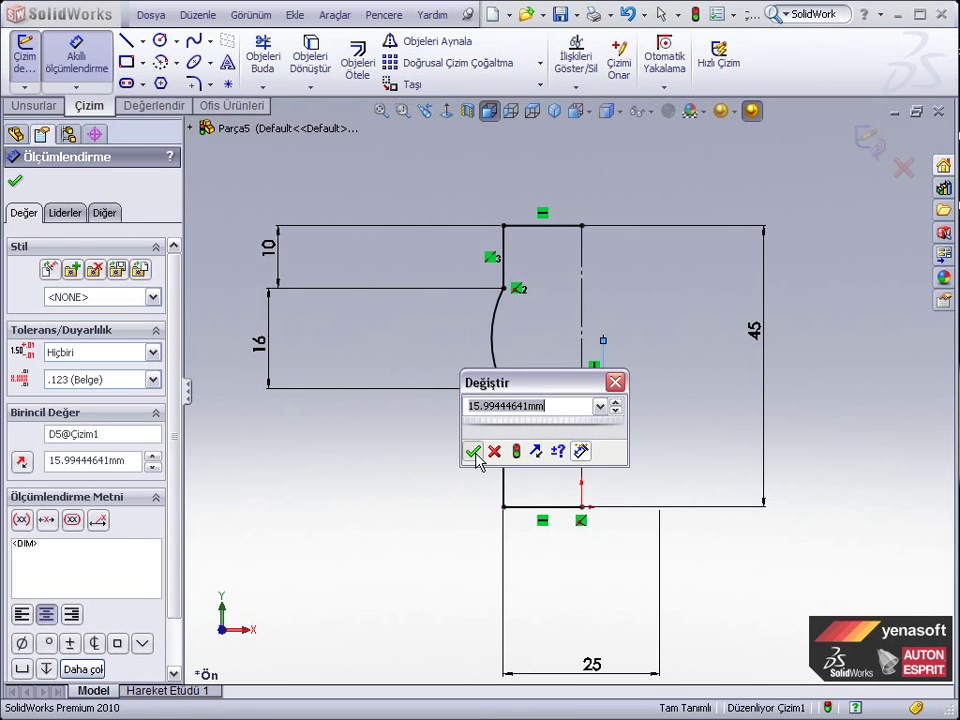
click(473, 452)
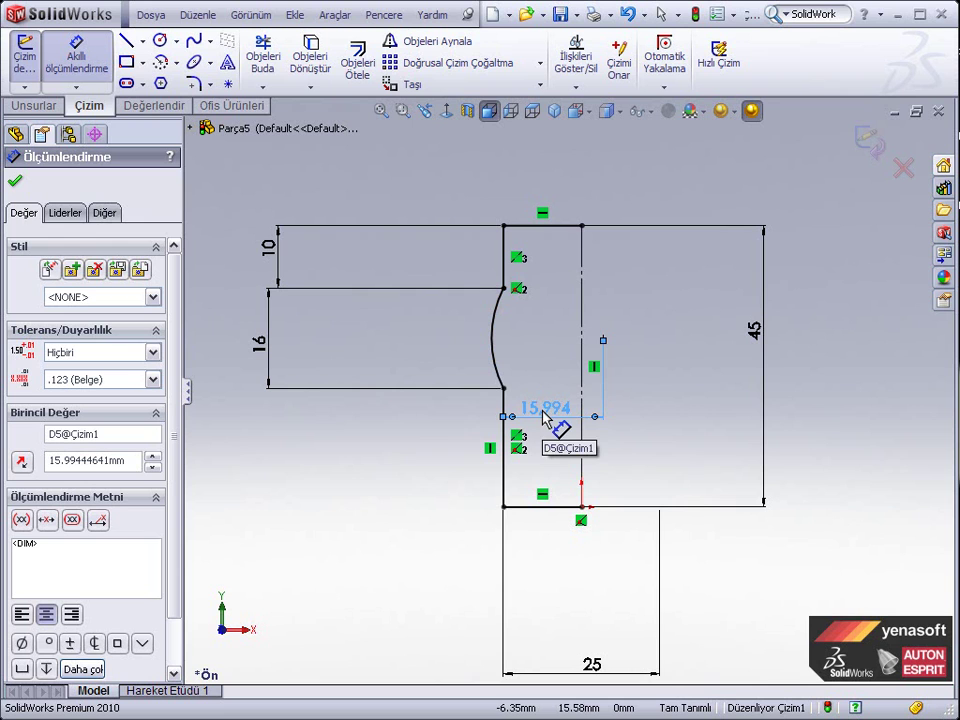
Set the arc condition to Min and the bulge dimension to 4 mm
click(72, 221)
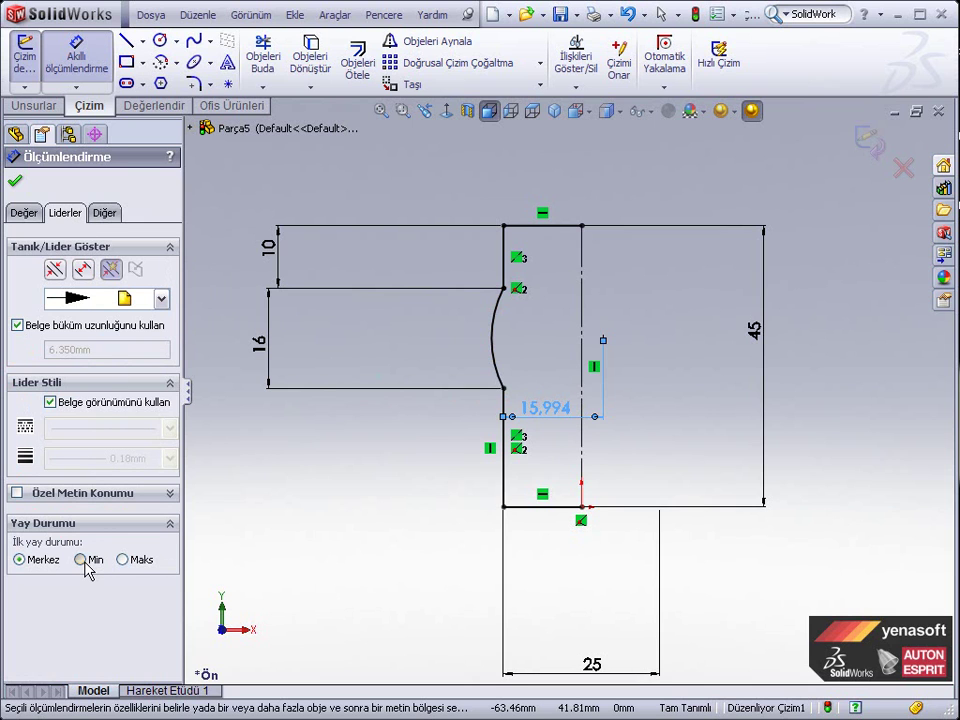
click(80, 560)
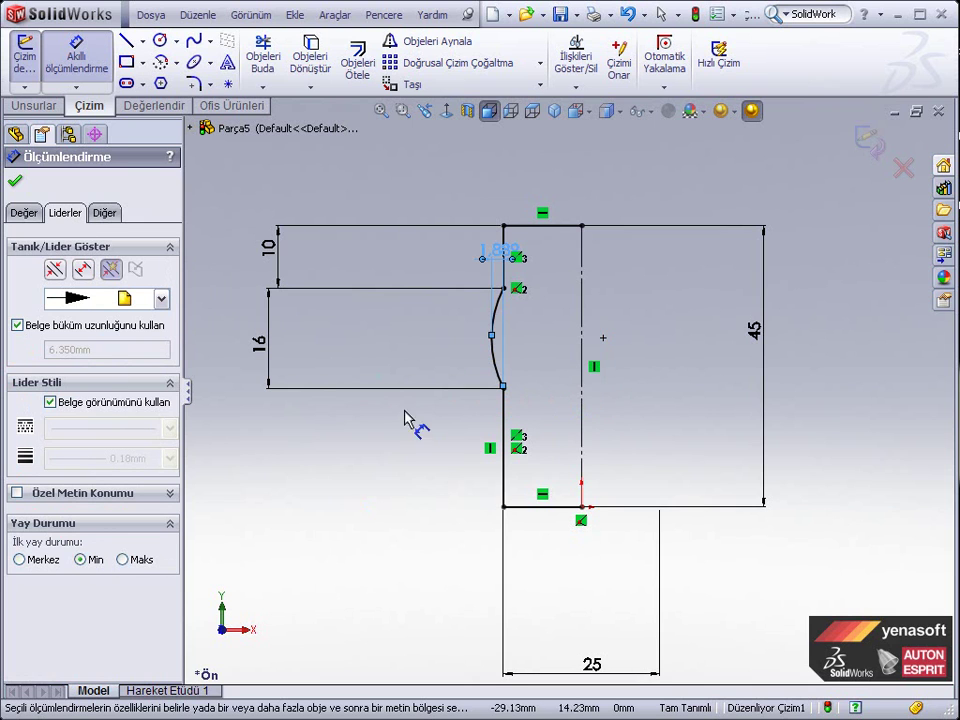
drag(492, 256, 460, 482)
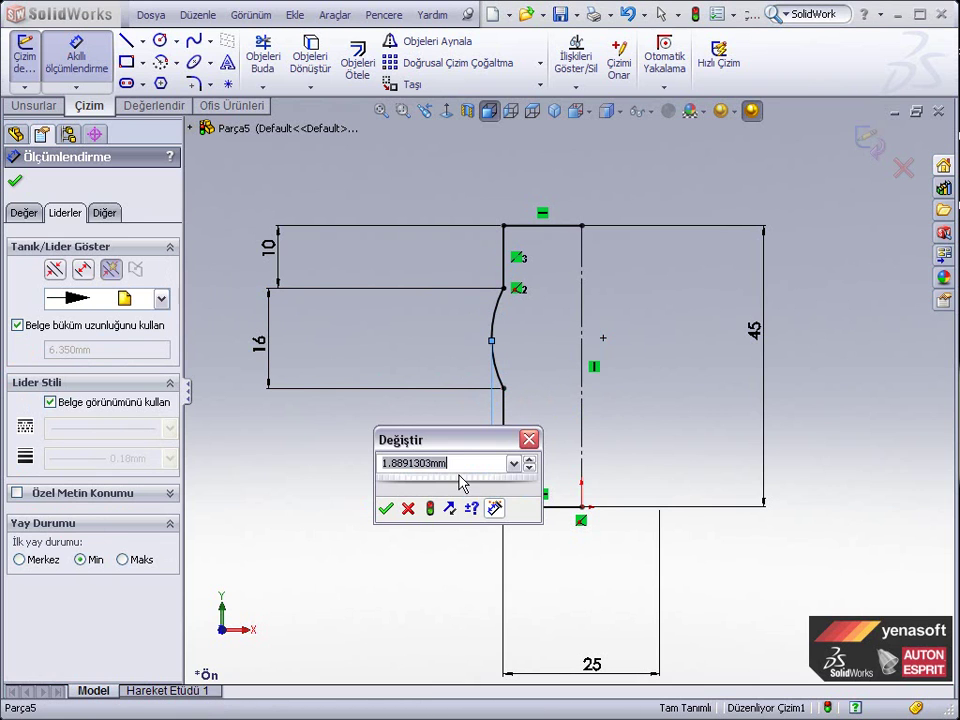
text(4)
key(Return)
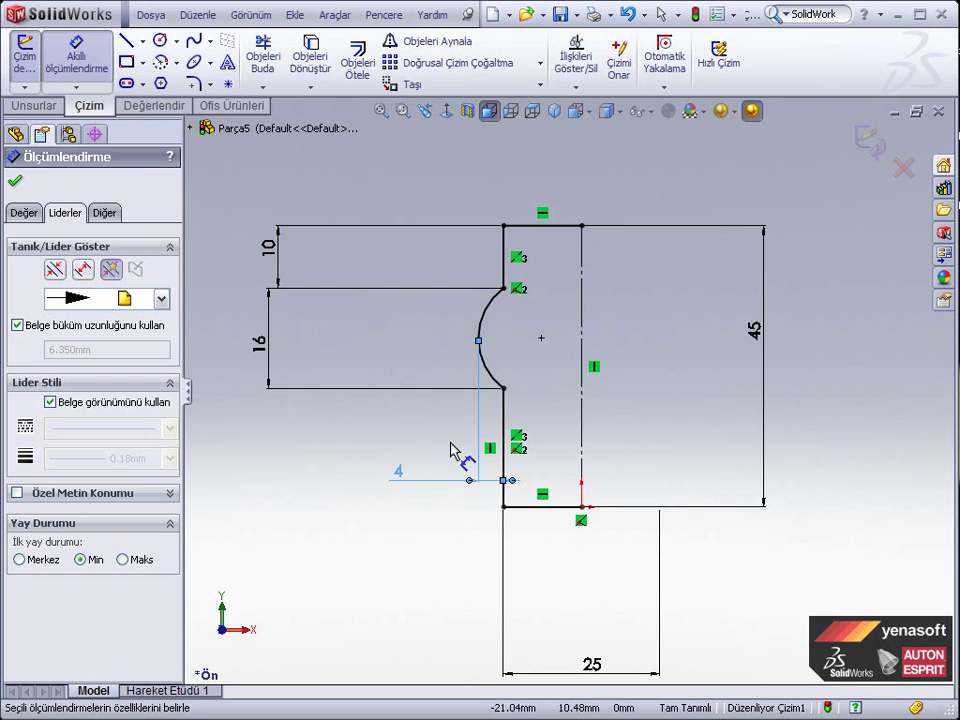
Fit the view and exit the fully defined sketch
click(427, 530)
key(f)
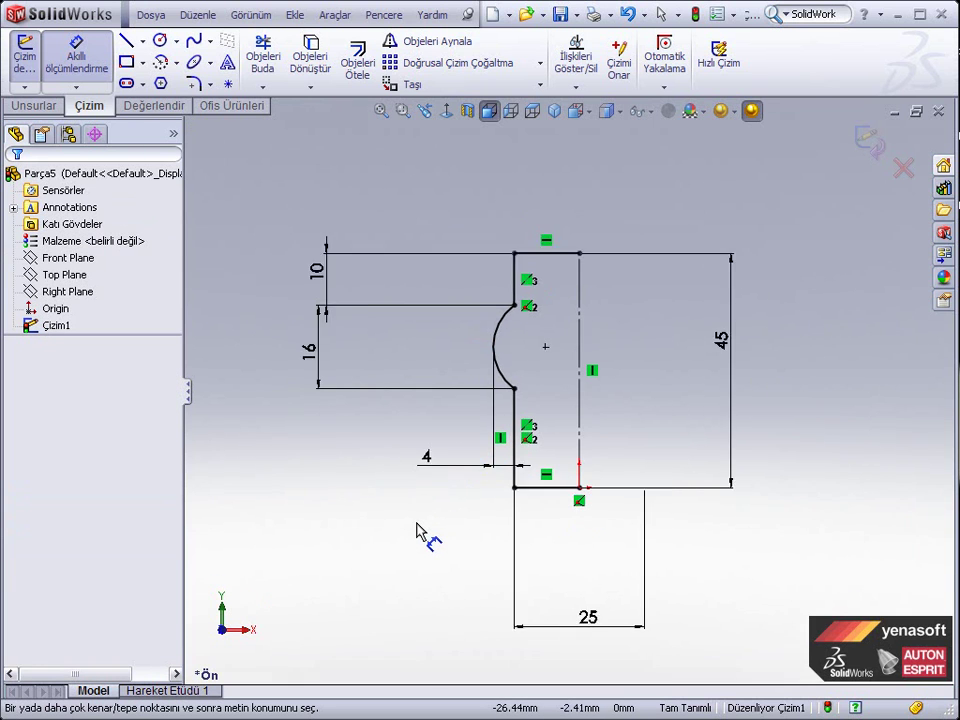
right_click(398, 524)
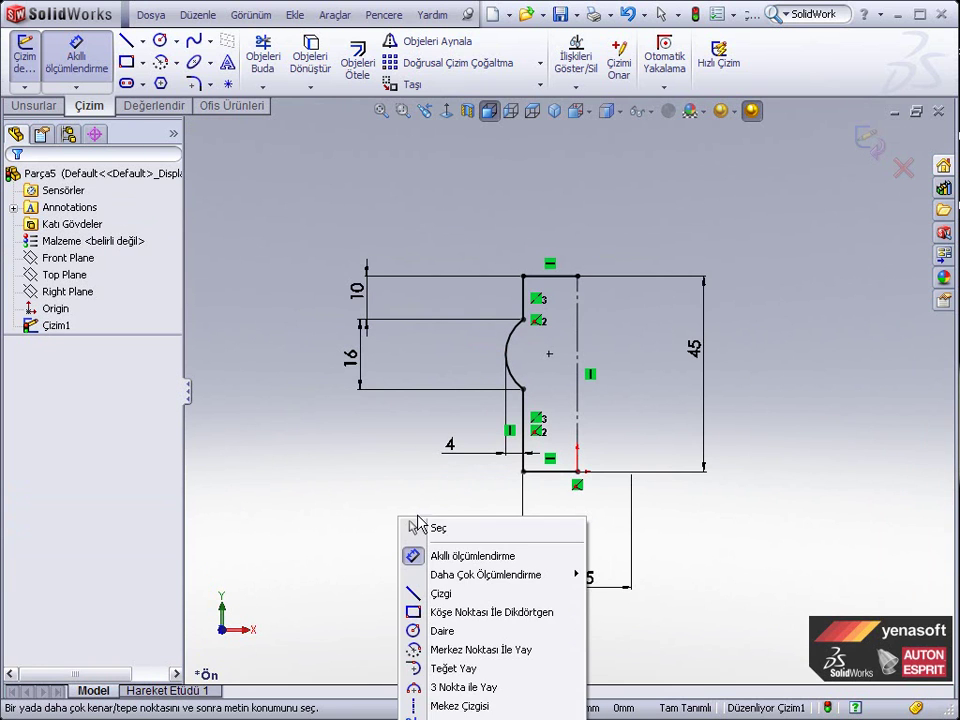
click(430, 553)
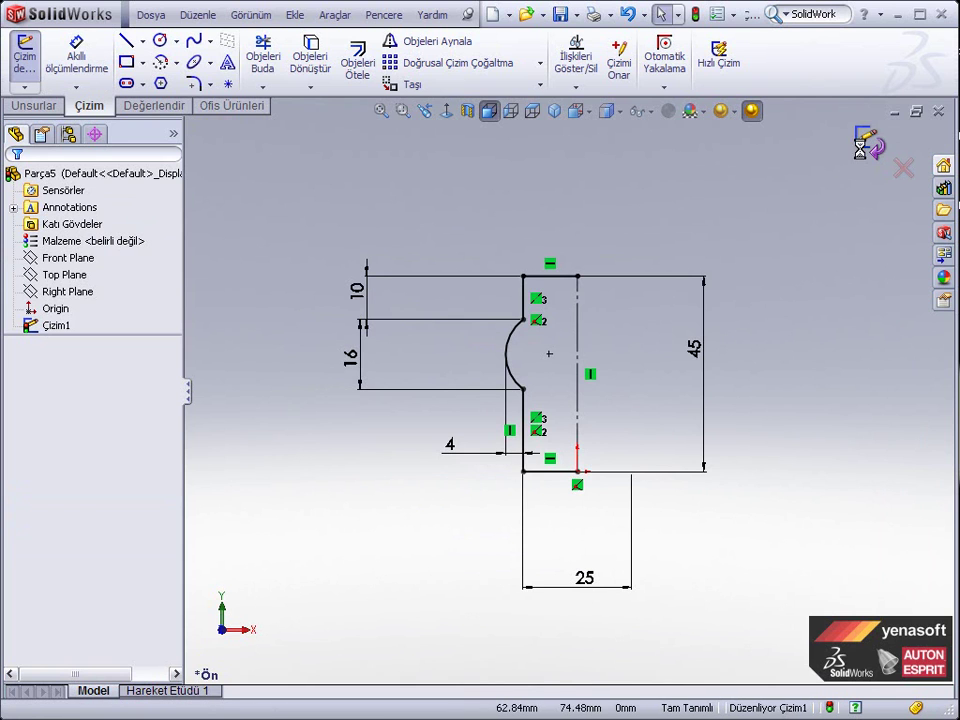
click(870, 147)
middle_drag(673, 306, 605, 318)
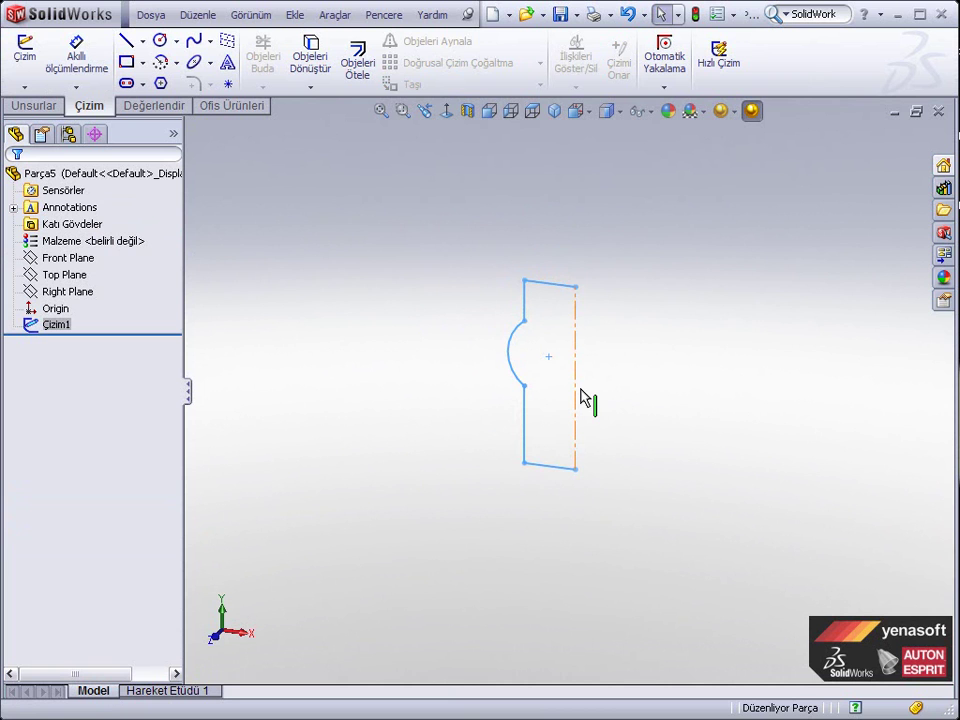
Revolve the auto-closed profile 360° about the centreline into the hub, Döndür1
click(30, 107)
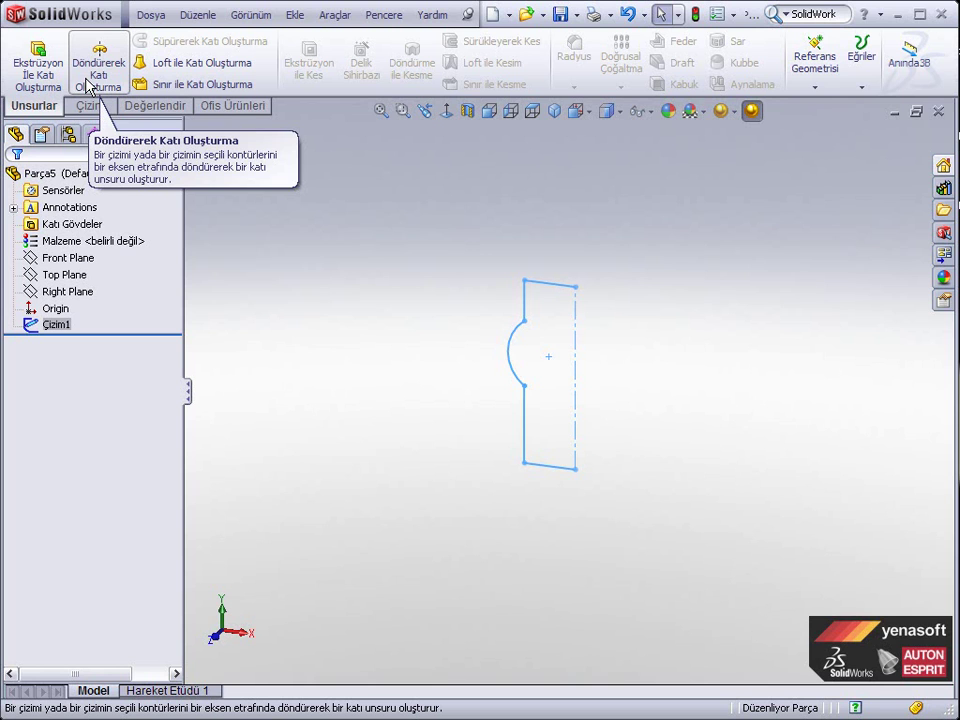
click(88, 84)
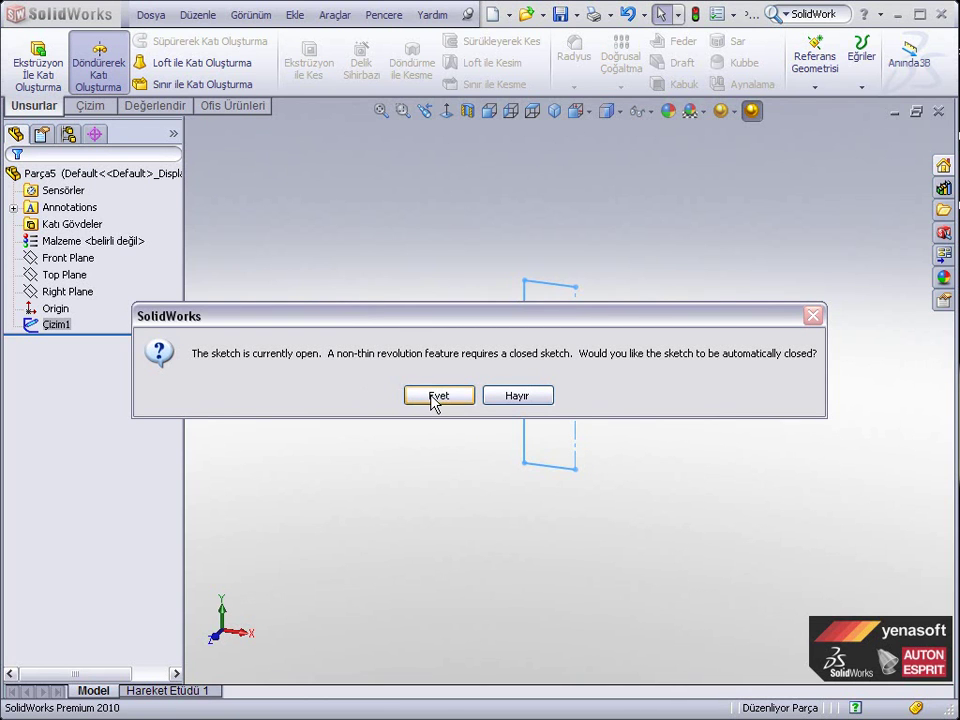
click(437, 396)
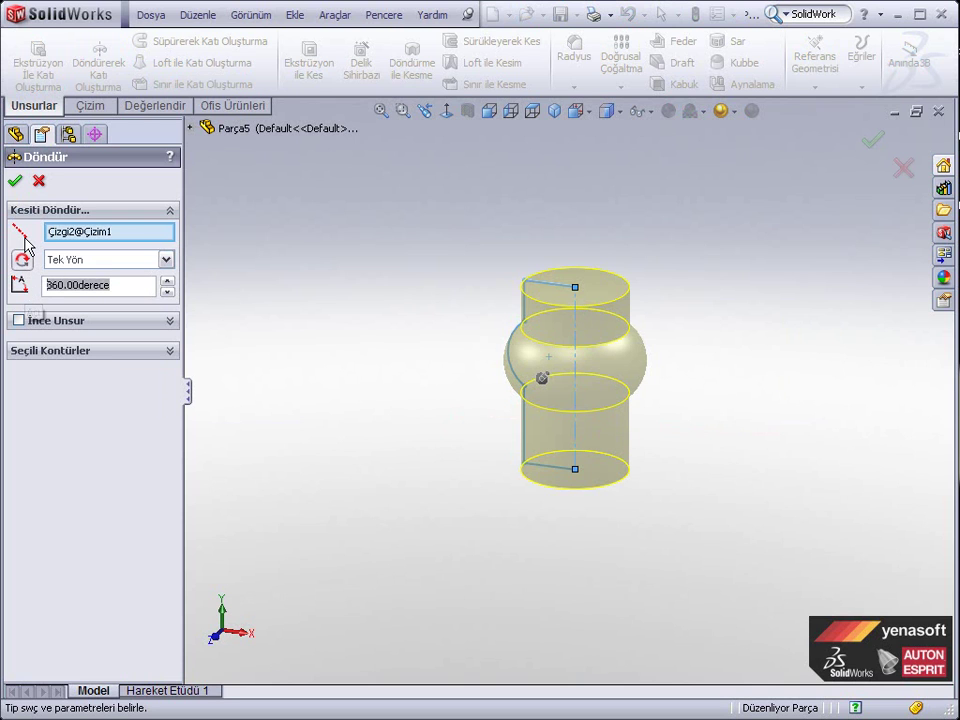
click(16, 182)
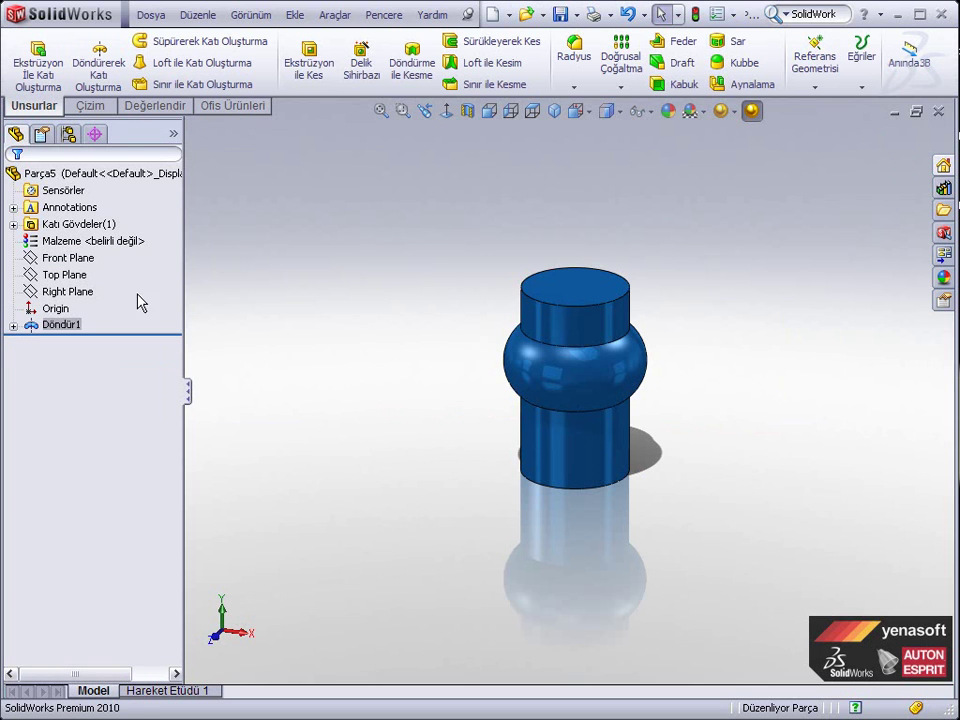
click(70, 258)
Start a new sketch on the Front Plane, viewed normal to it
click(89, 233)
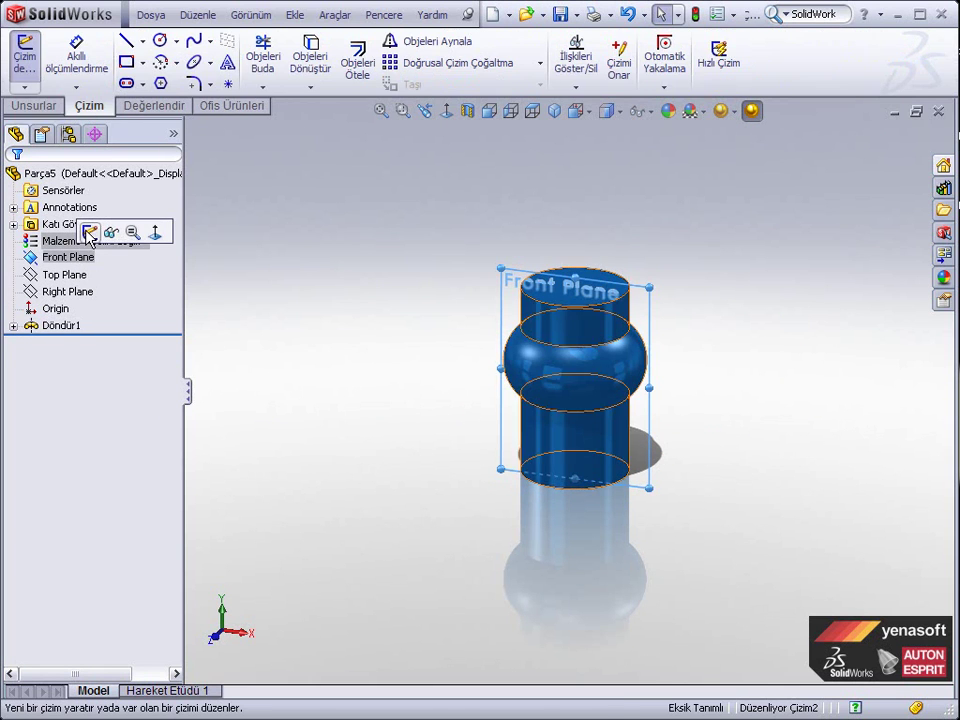
click(450, 117)
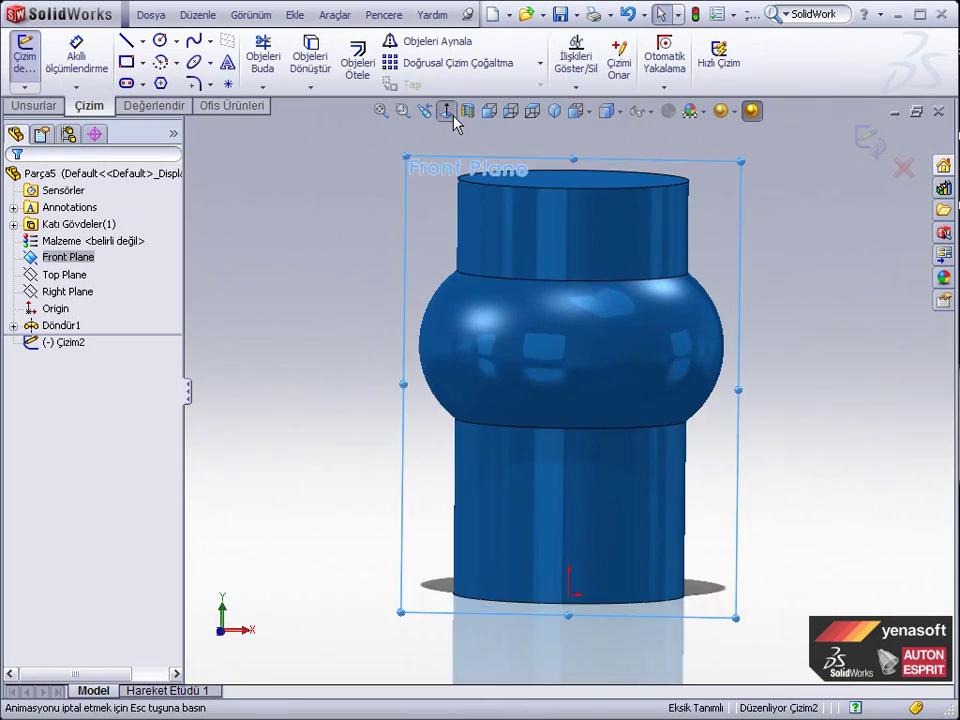
scroll(531, 411, up, 3)
scroll(536, 428, up, 3)
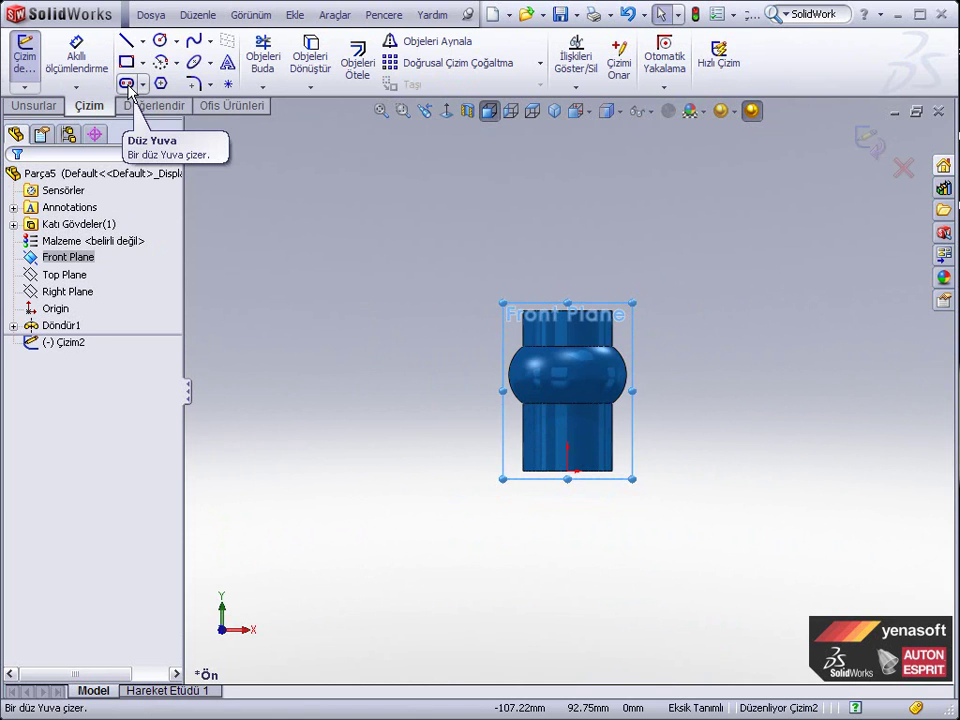
Draw a horizontal straight slot, about 24.21 mm wide, upper-left of the hub
click(128, 86)
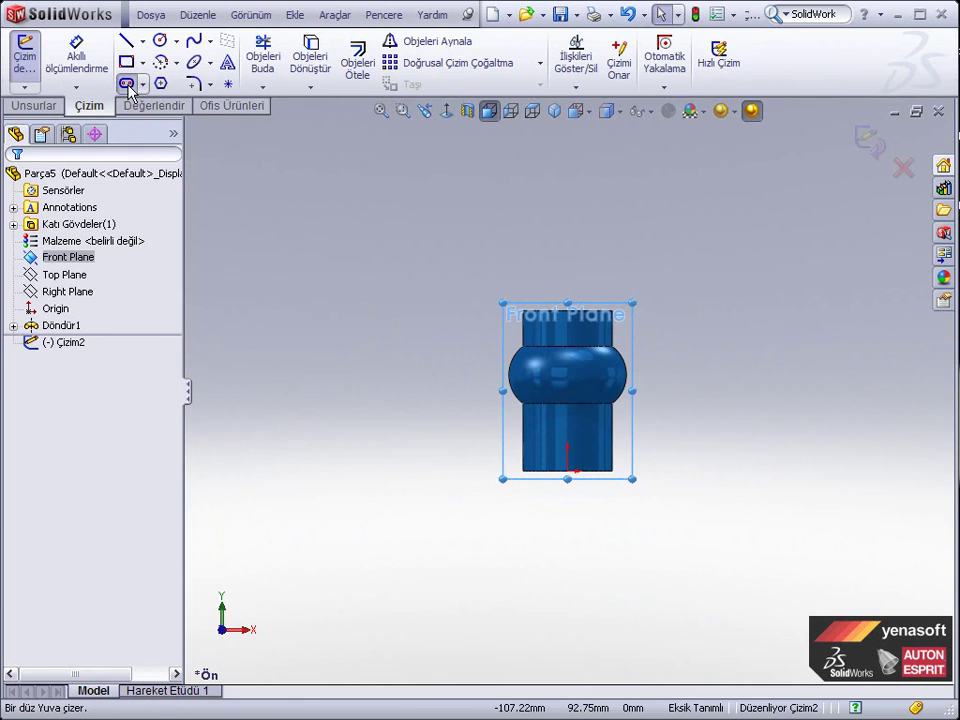
click(303, 252)
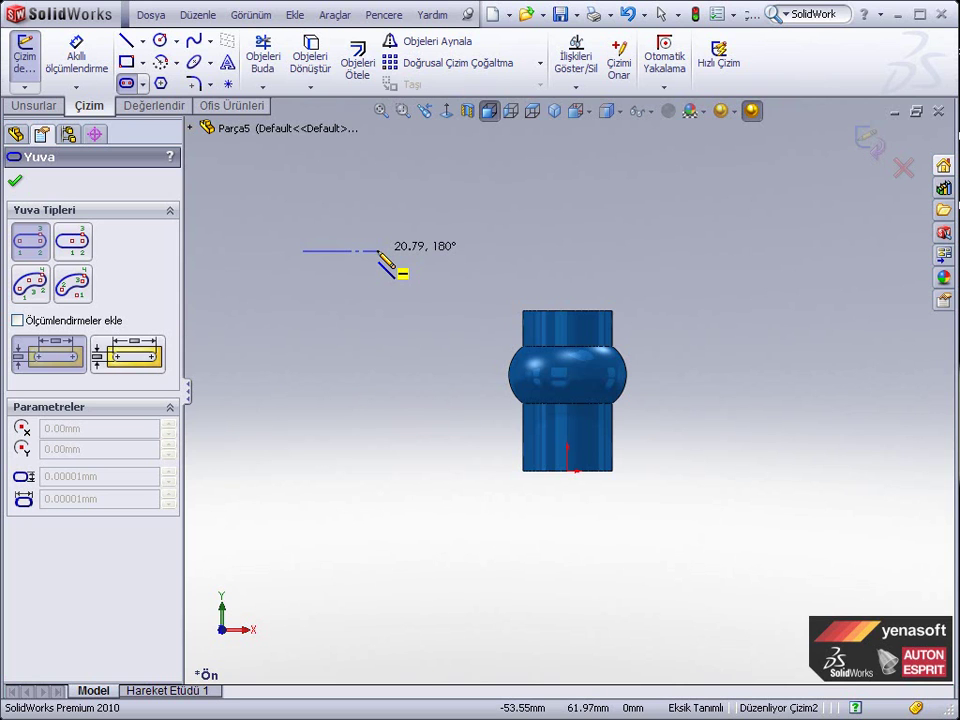
click(378, 251)
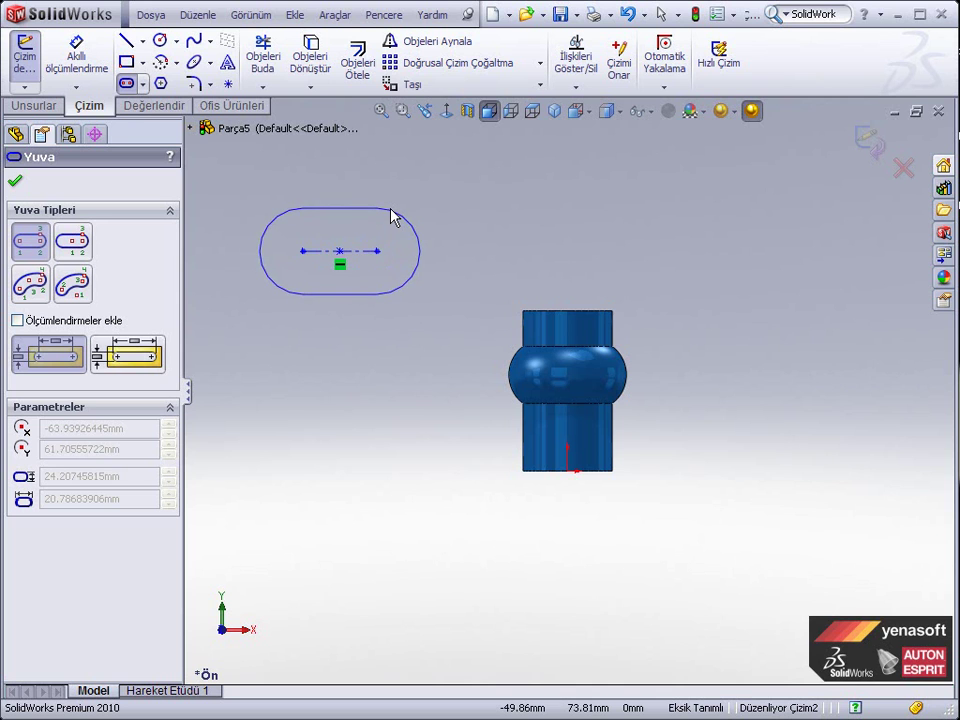
click(391, 211)
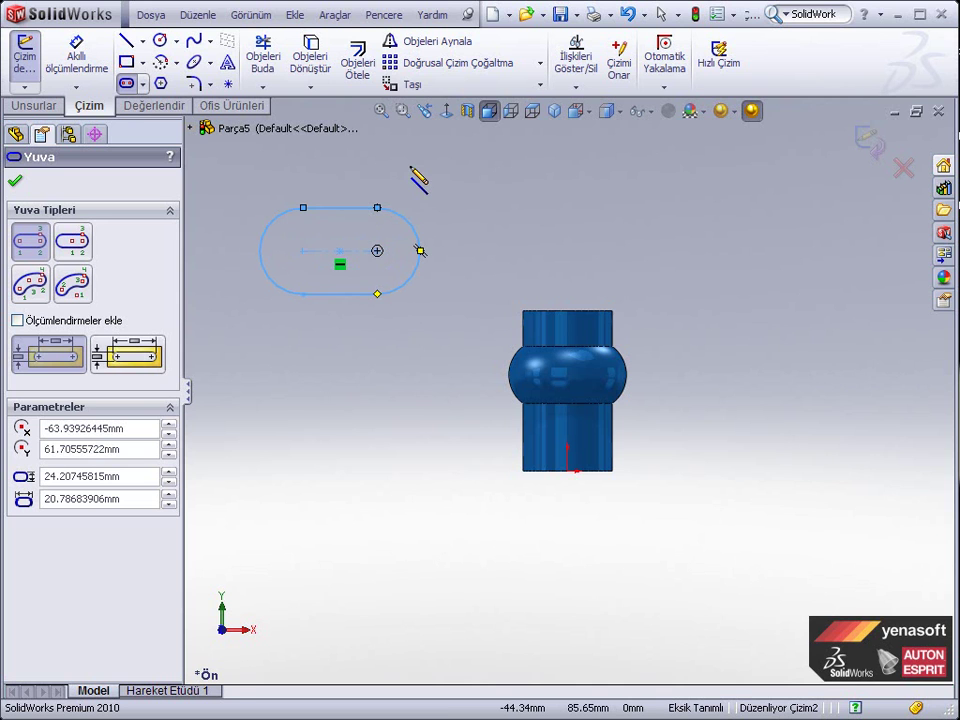
right_click(410, 168)
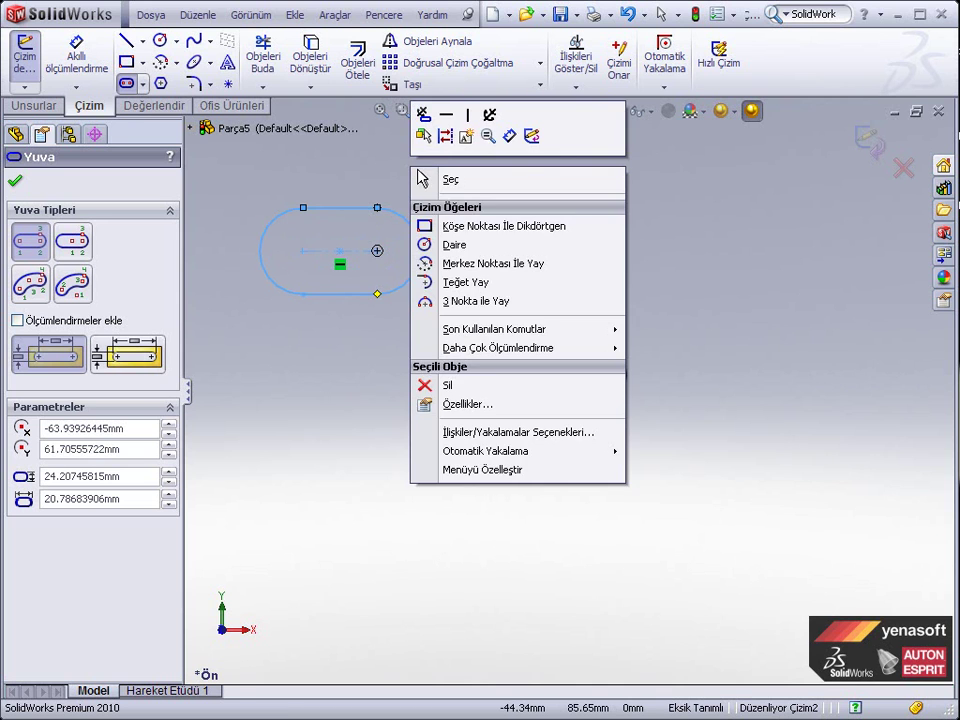
click(451, 180)
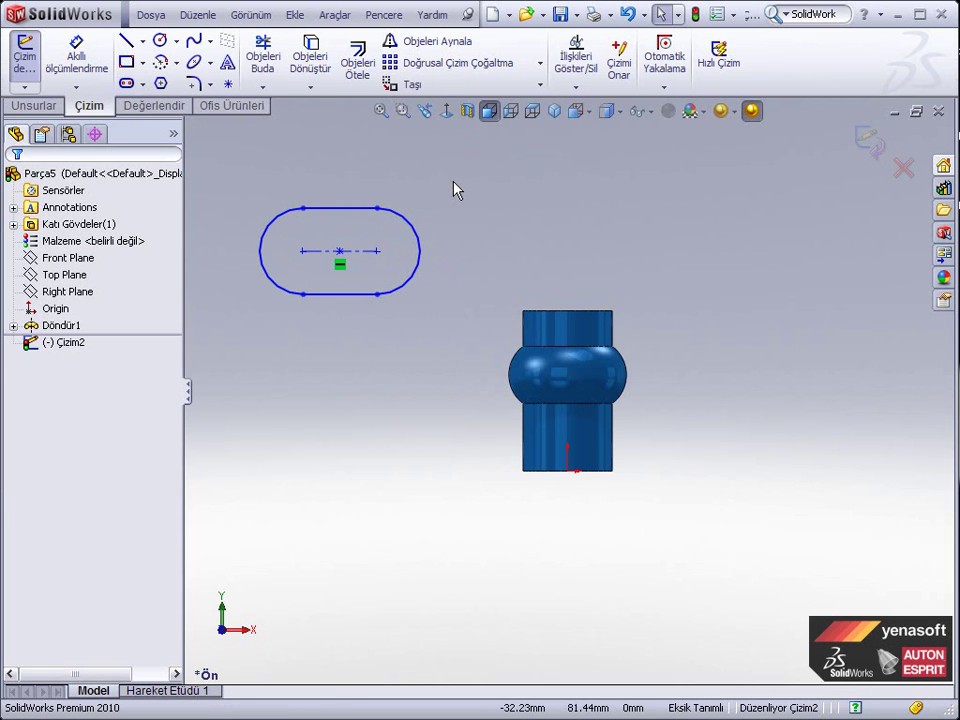
Dimension the slot end radius to 12.5 (25/2) and the slot length to 5
click(93, 68)
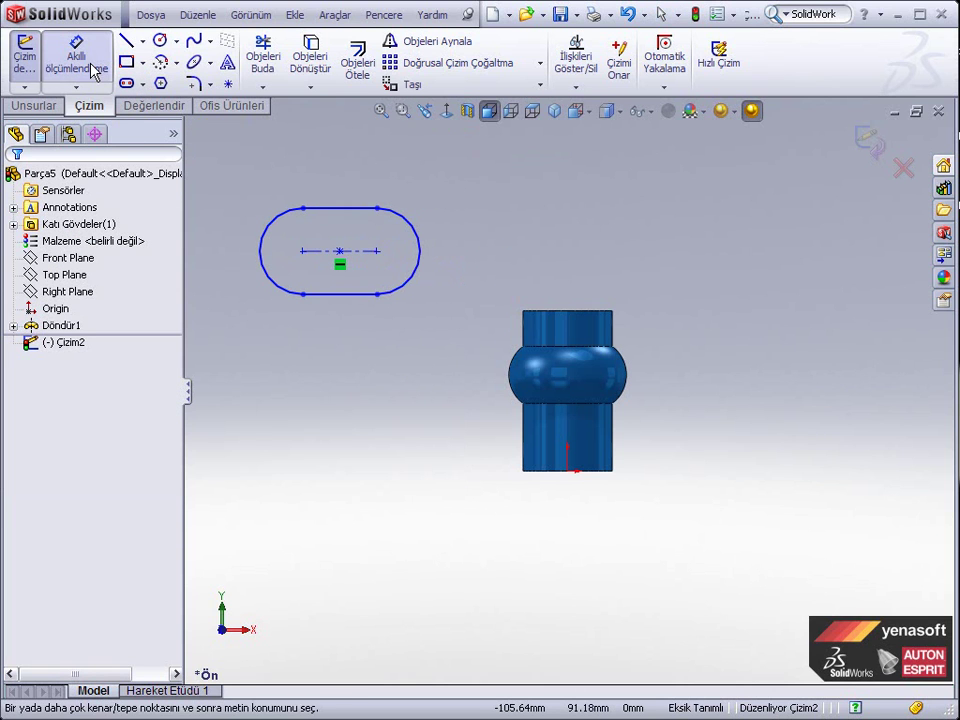
click(408, 224)
click(450, 196)
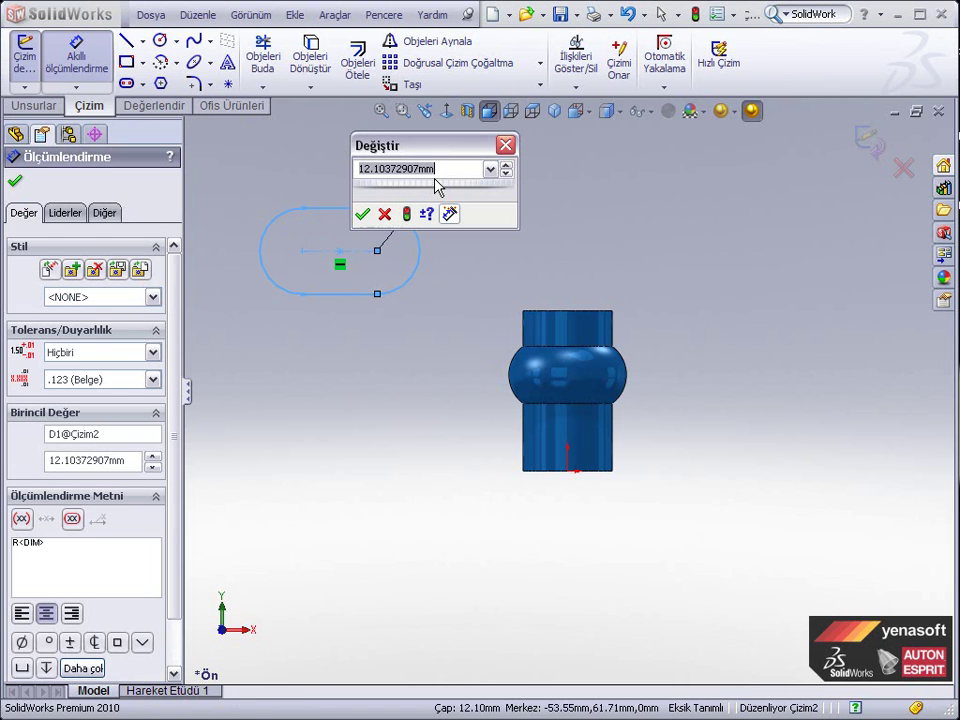
text(25/2)
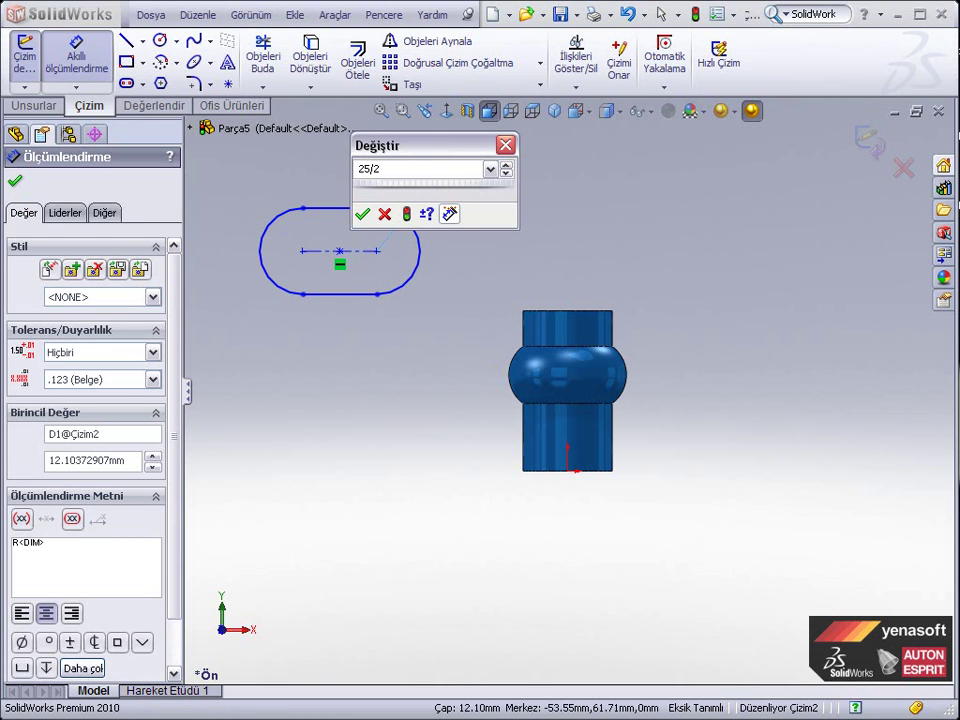
key(Return)
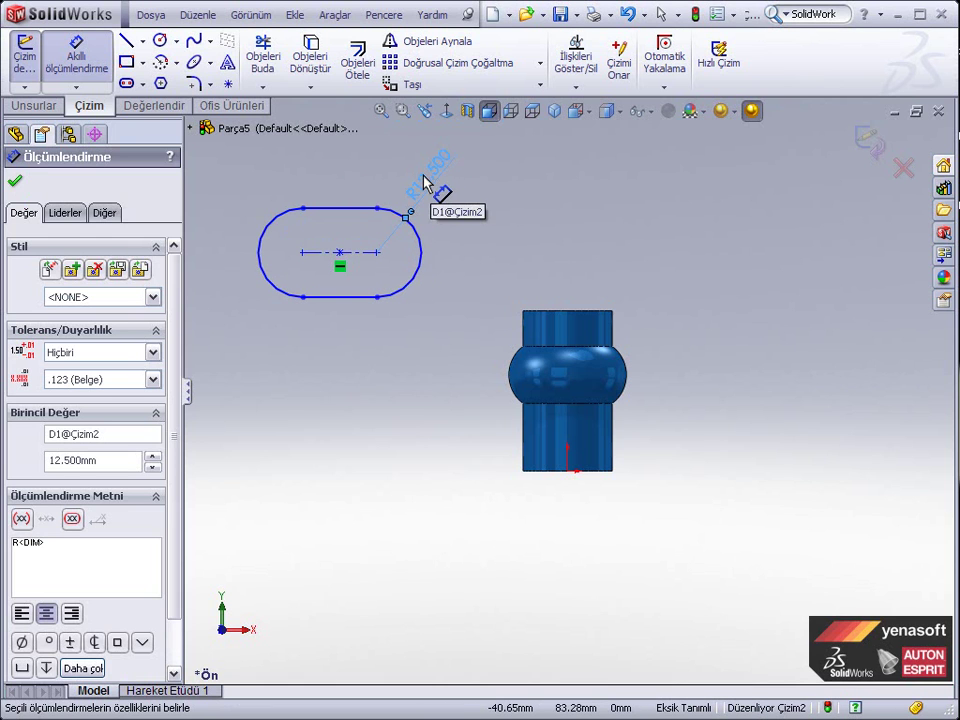
click(328, 253)
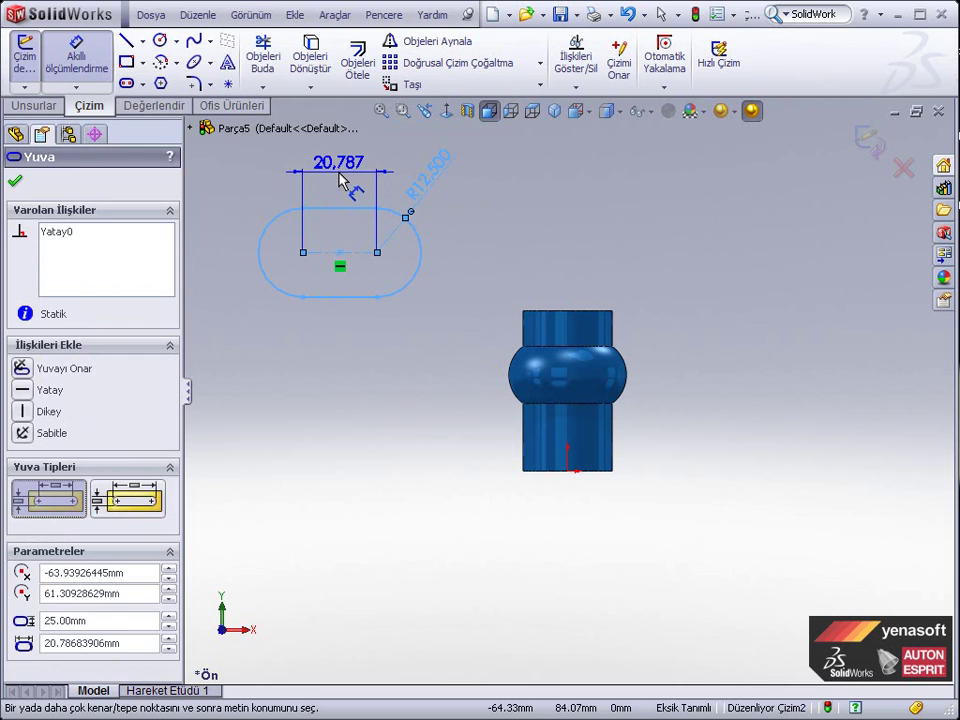
click(340, 180)
text(5)
key(Return)
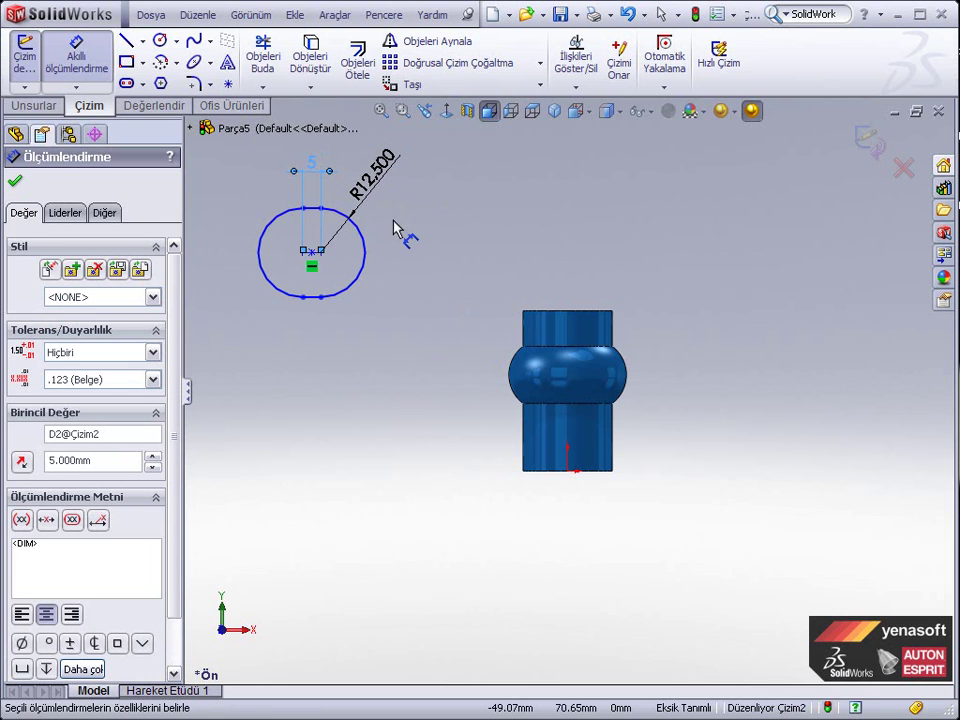
Position the slot 85 (170/2) from the origin and 6 above the hub's top
click(311, 253)
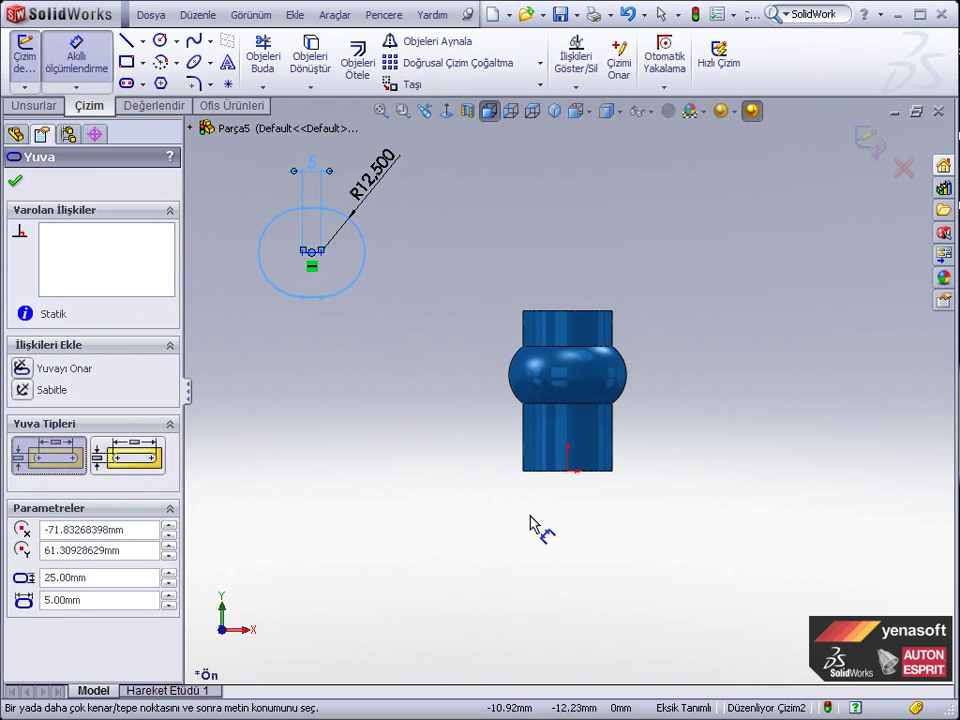
click(568, 469)
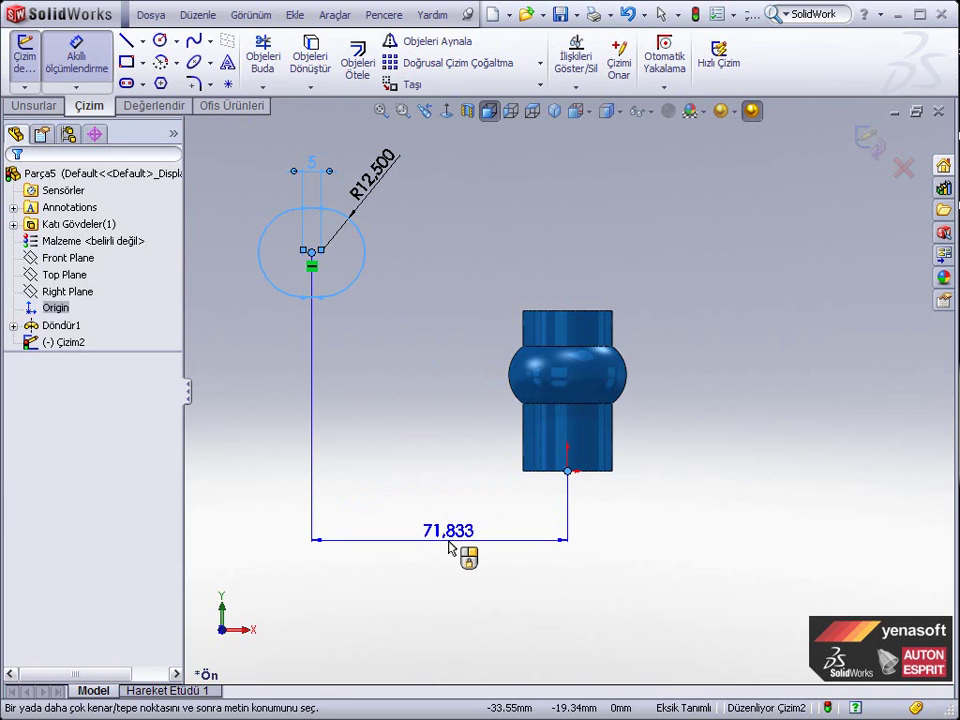
click(449, 541)
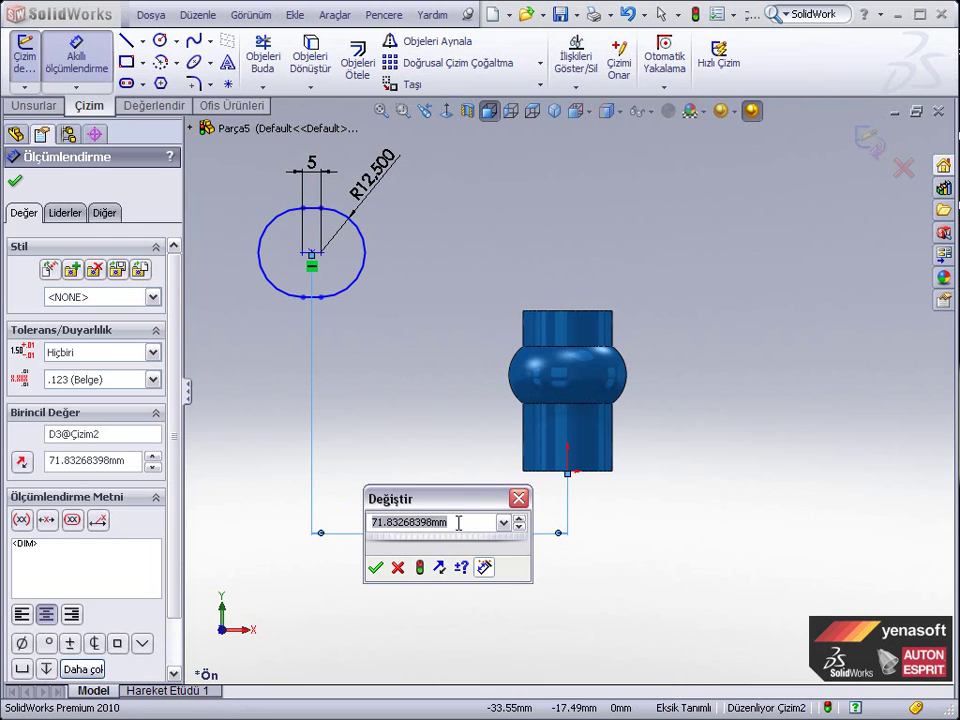
text(170/)
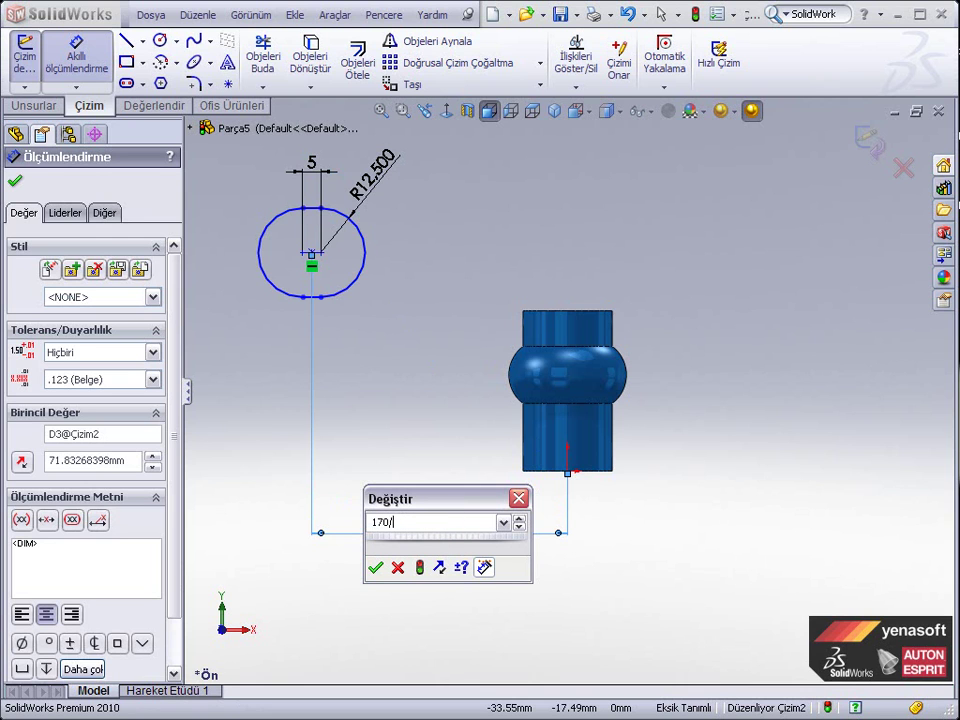
key(Return)
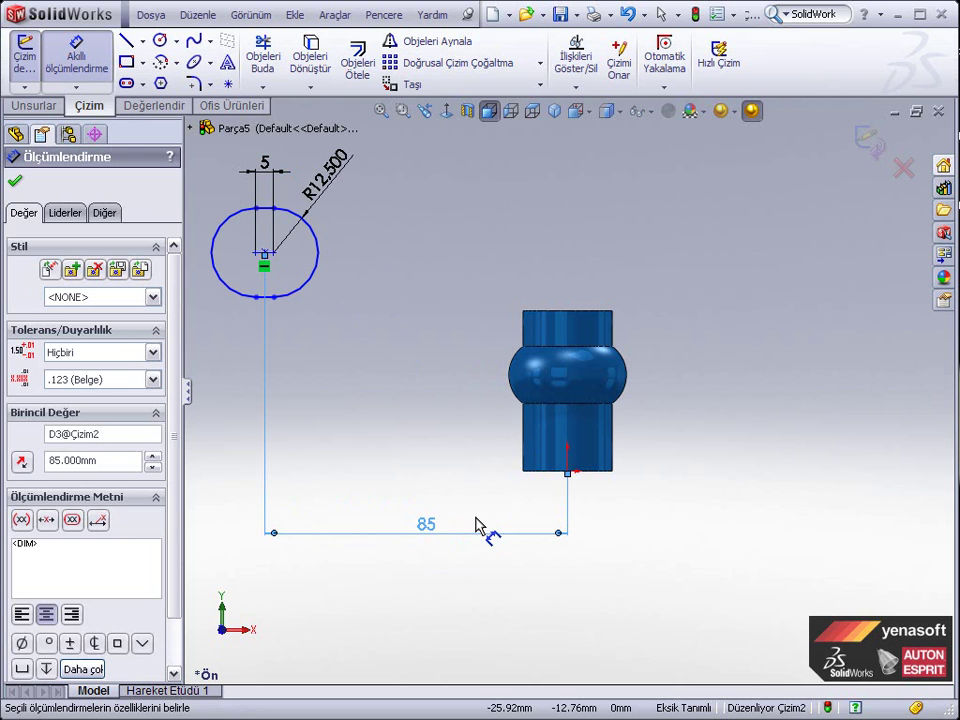
click(262, 256)
click(552, 312)
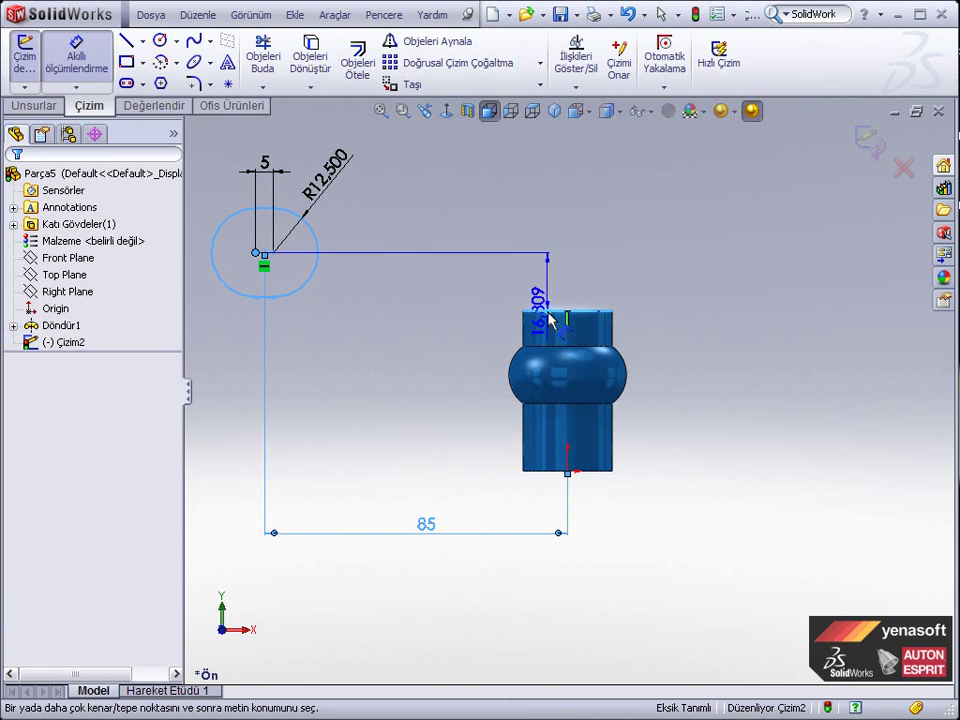
click(471, 302)
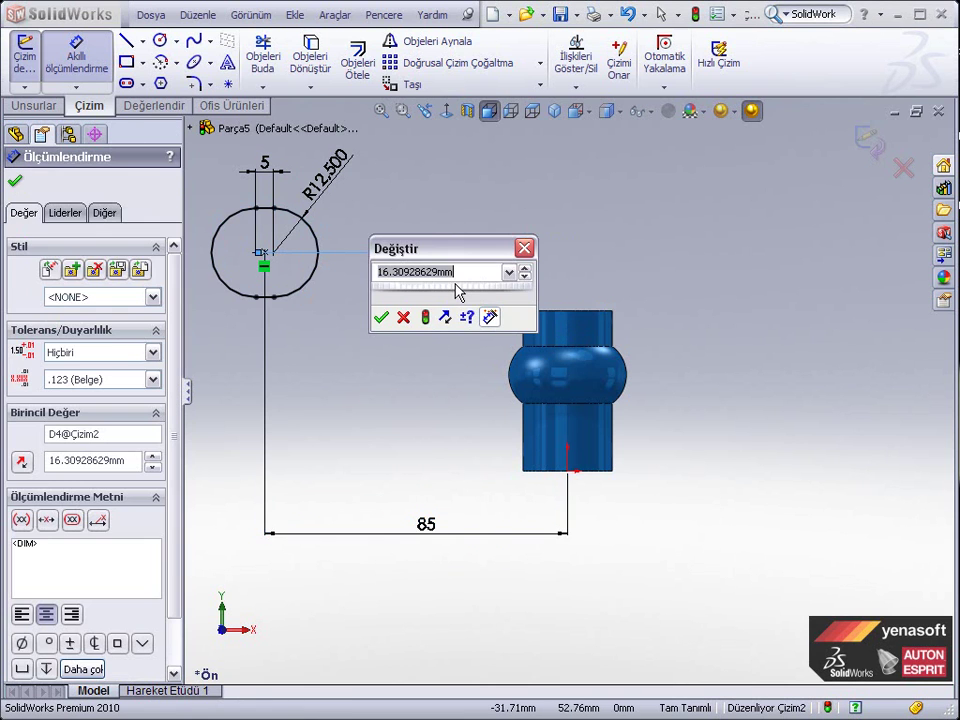
text(6)
key(Return)
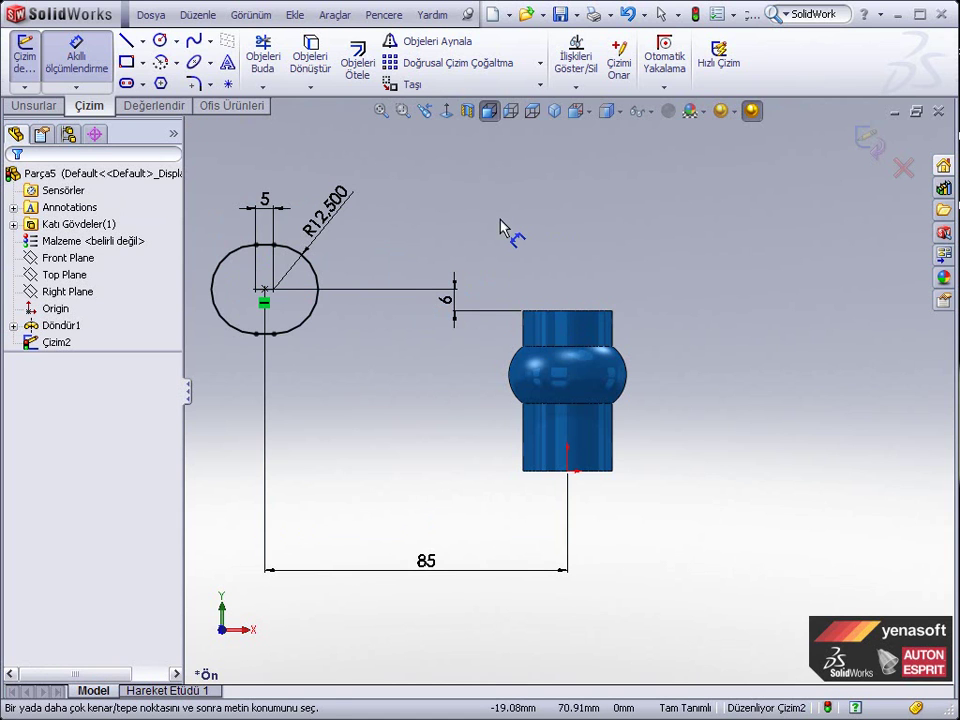
Draw a vertical centerline from the origin up past the hub, then exit the slot sketch Çizim2
right_click(500, 220)
click(538, 233)
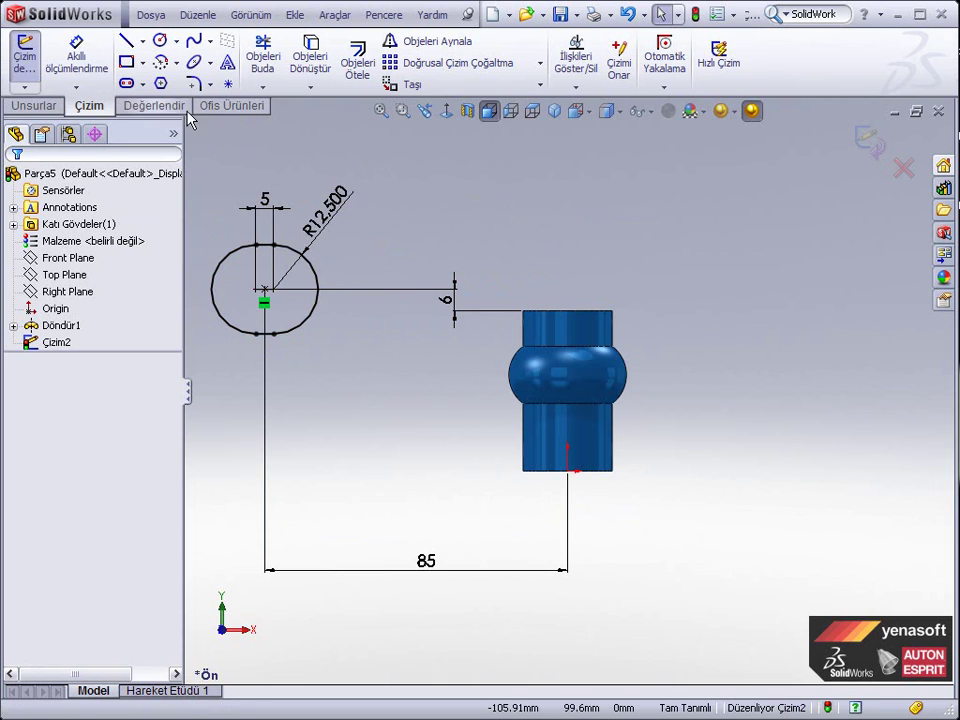
click(143, 41)
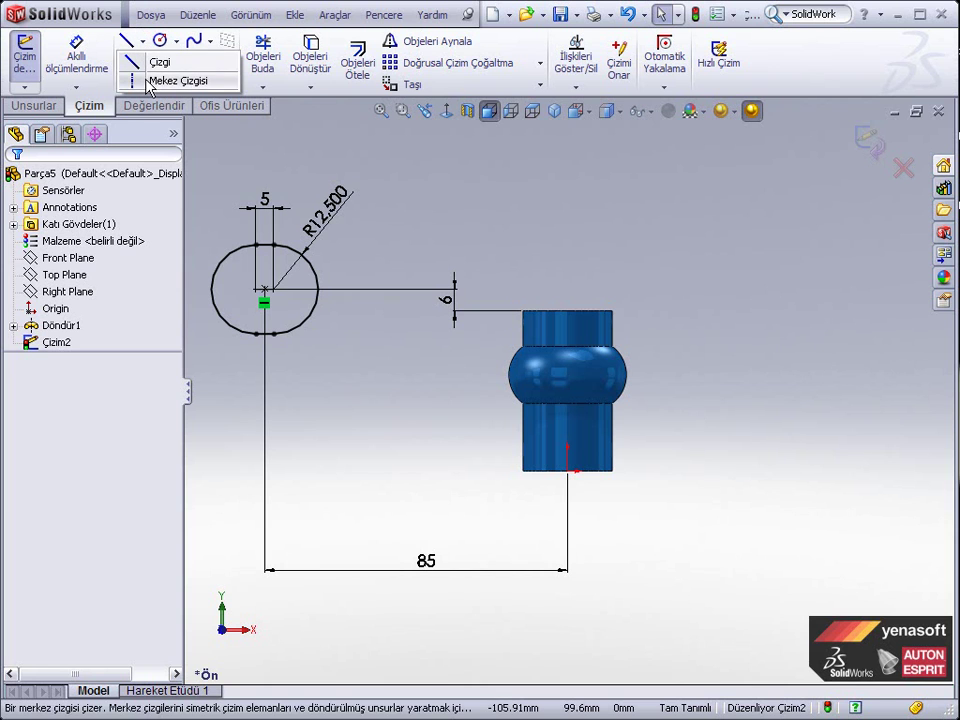
click(147, 81)
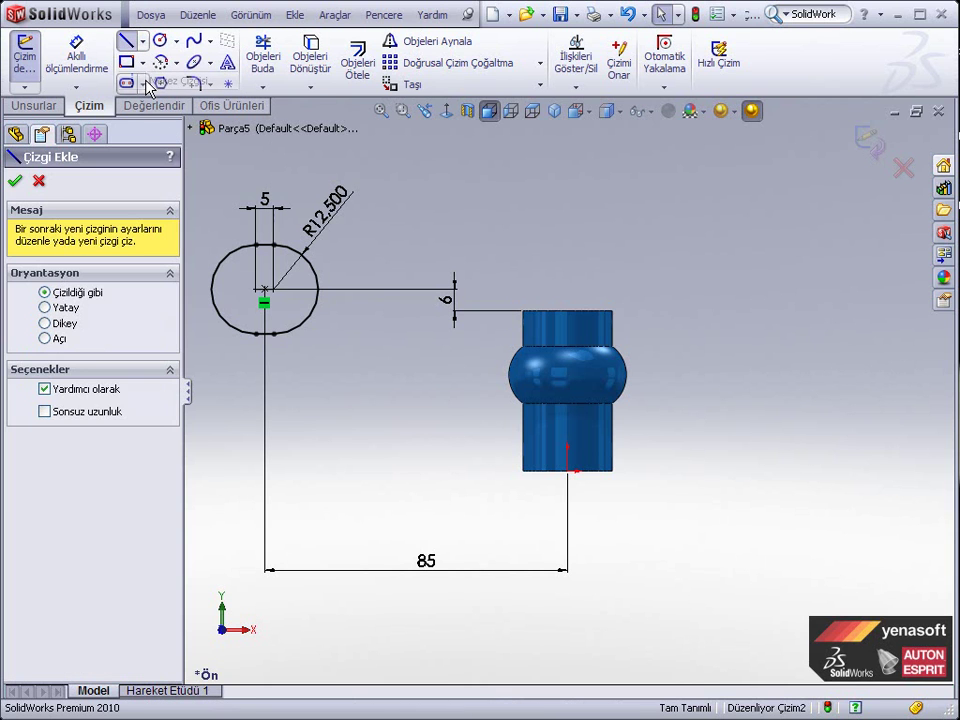
click(567, 470)
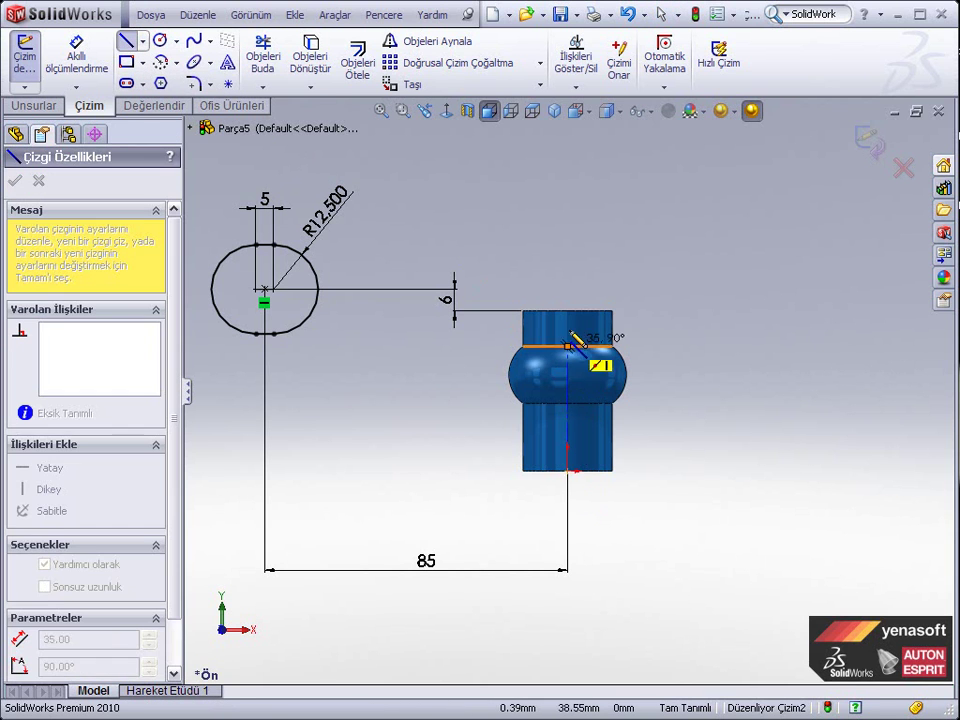
click(567, 278)
right_click(589, 215)
click(621, 226)
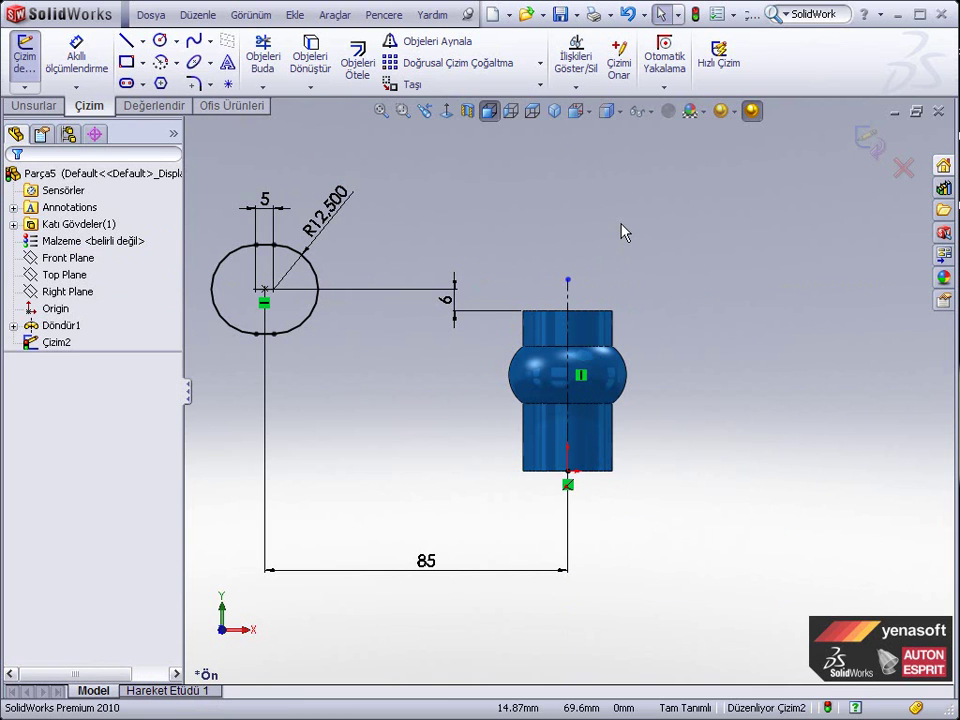
click(866, 141)
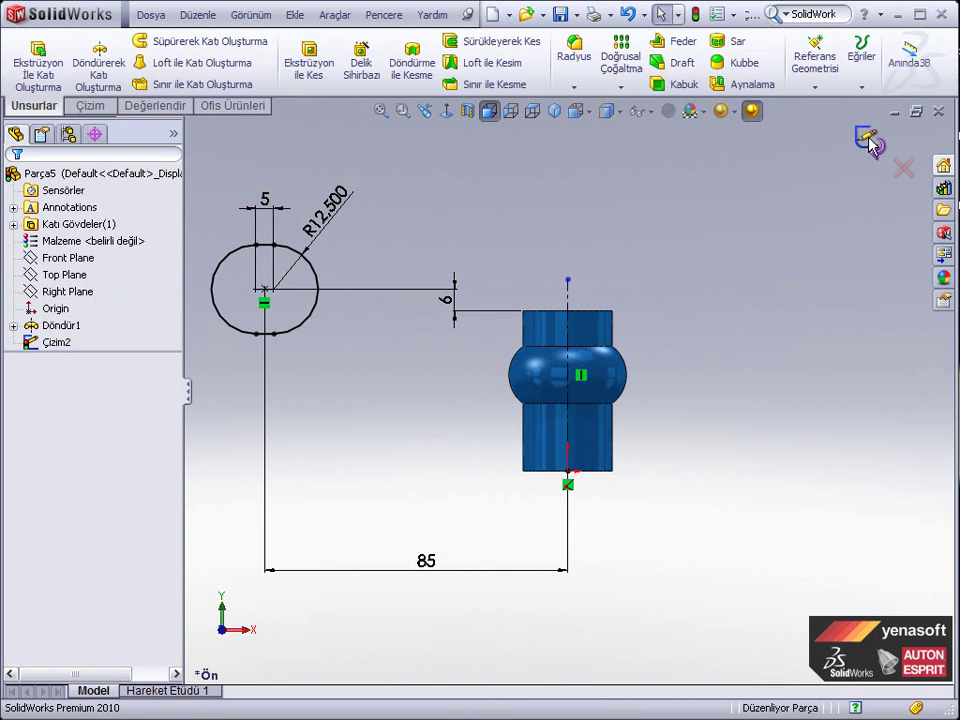
Revolve the slot sketch 360° about the vertical centerline to create the torus rim Döndür2
click(108, 90)
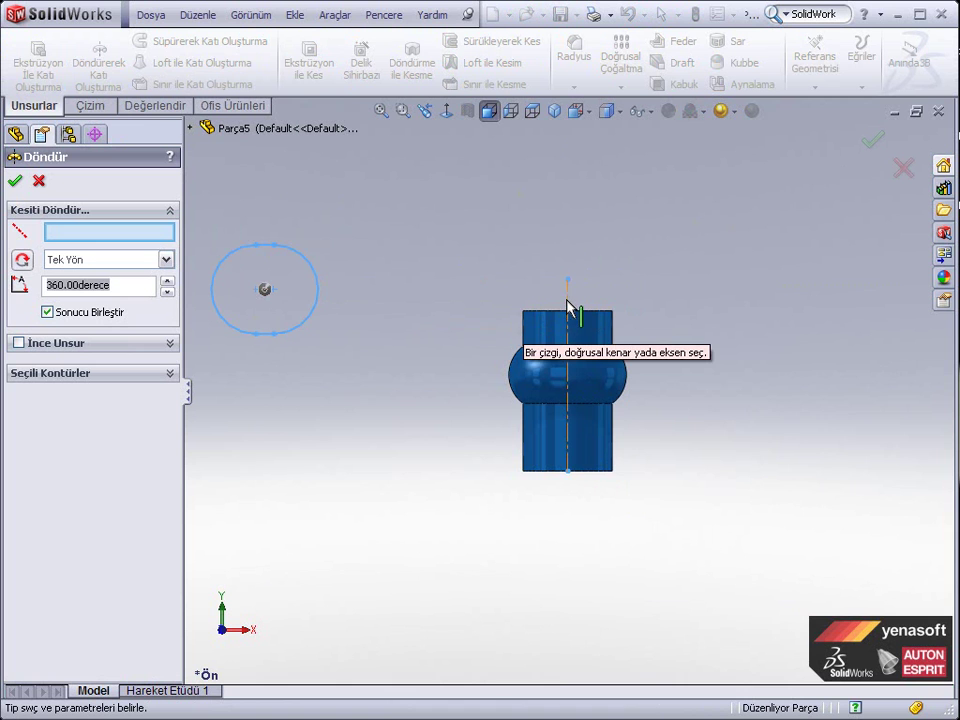
click(567, 306)
mouse_move(570, 306)
middle_down()
mouse_move(521, 347)
mouse_move(499, 351)
middle_up()
drag(110, 285, 46, 286)
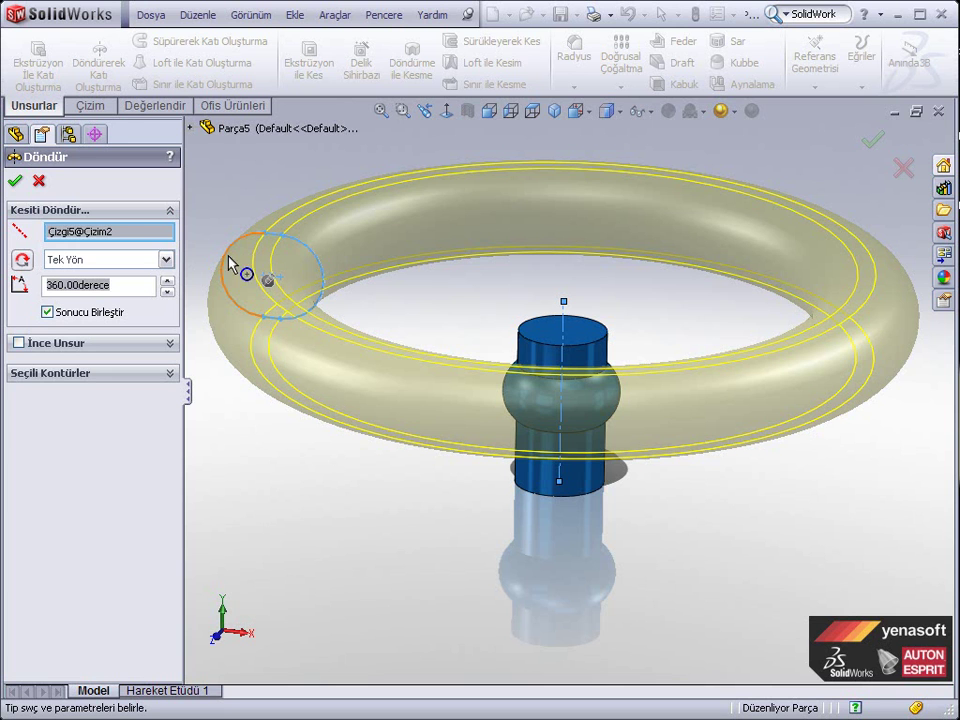
click(13, 182)
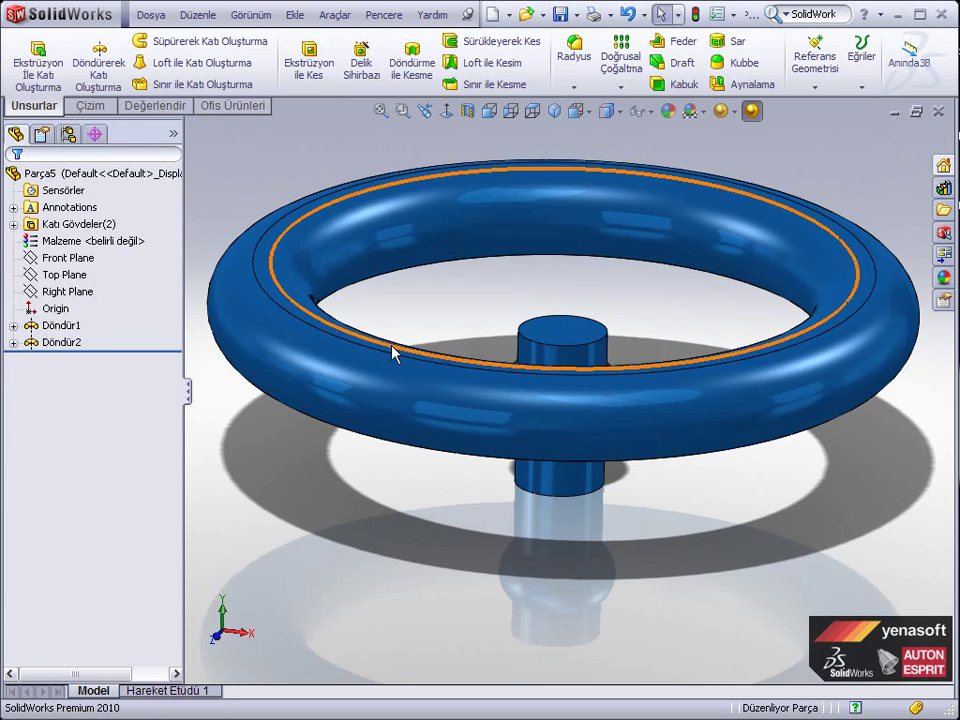
mouse_move(392, 349)
middle_down()
mouse_move(407, 375)
mouse_move(411, 336)
mouse_move(418, 345)
mouse_move(390, 414)
mouse_move(405, 422)
middle_up()
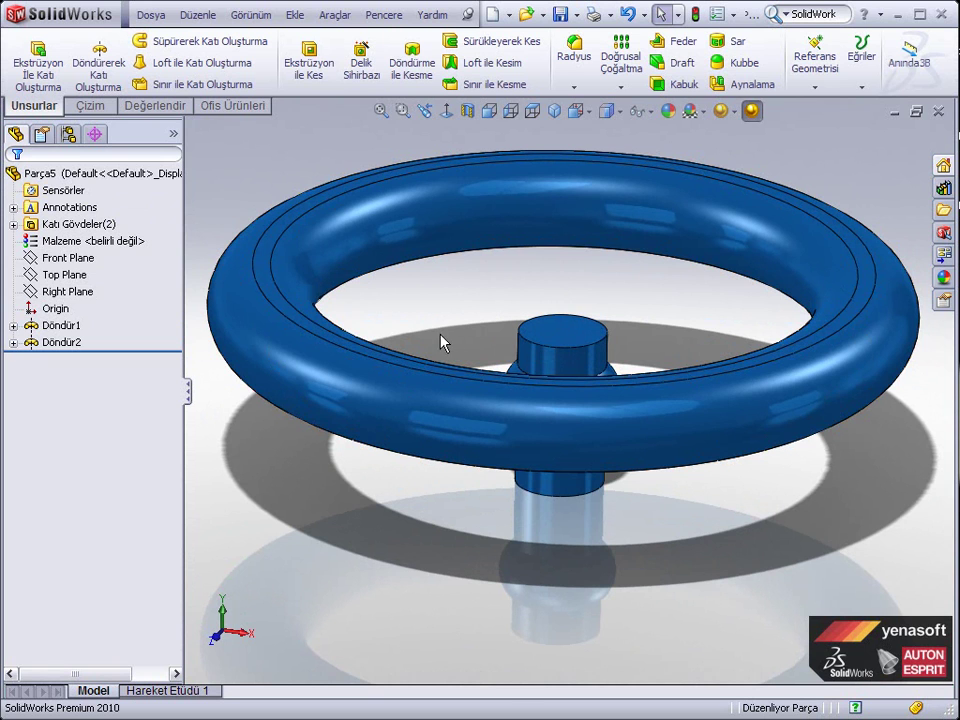
Start sketch Çizim3 on the Front Plane and view it Normal To the rim's left edge
click(74, 260)
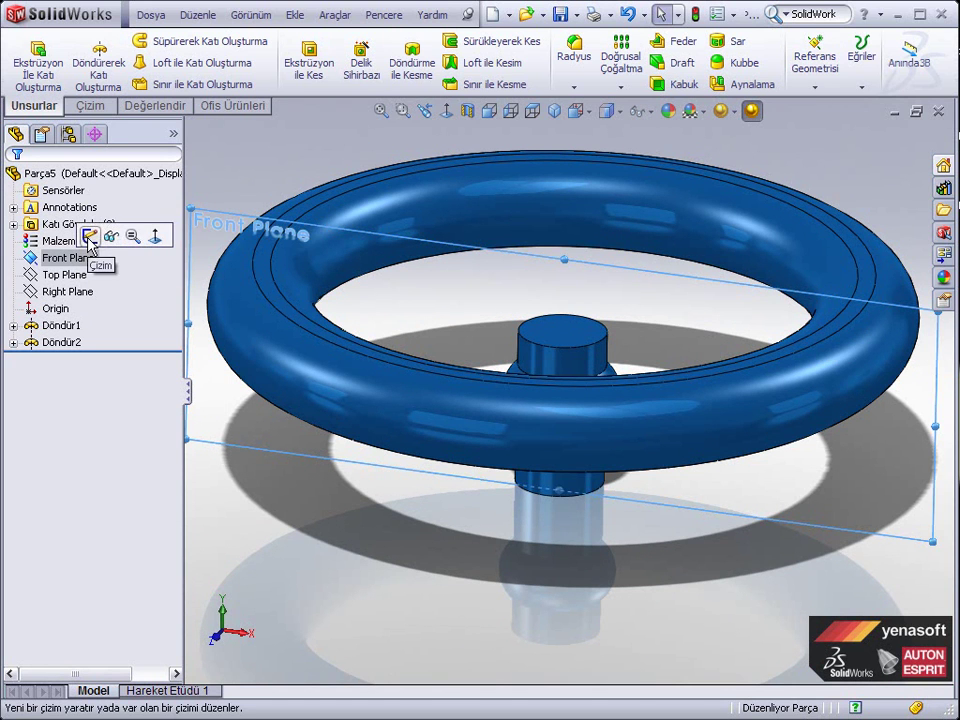
click(89, 238)
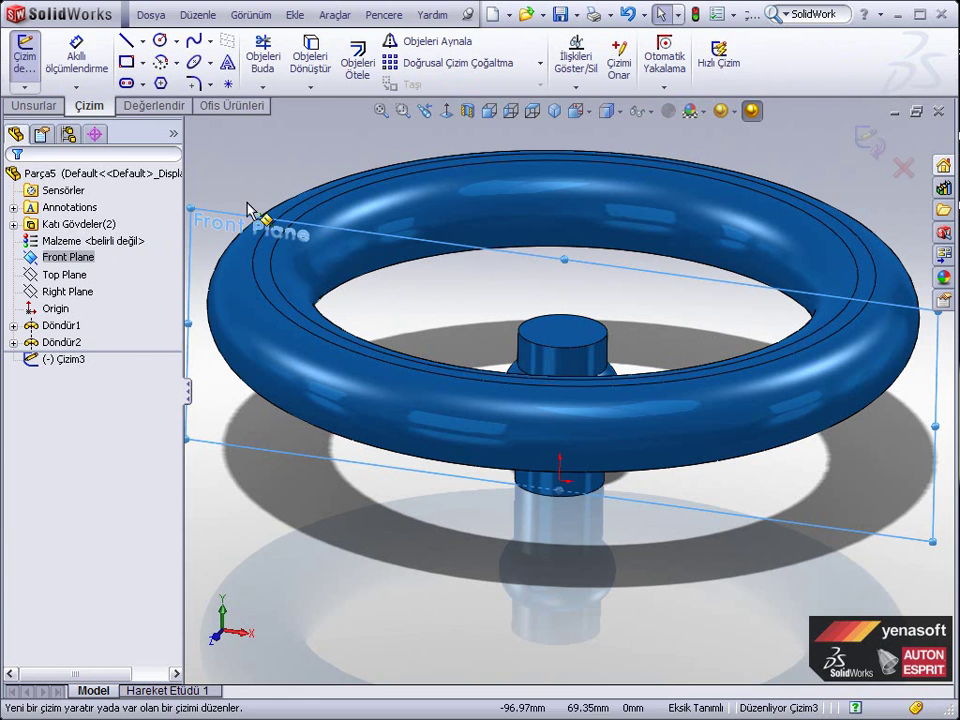
click(447, 112)
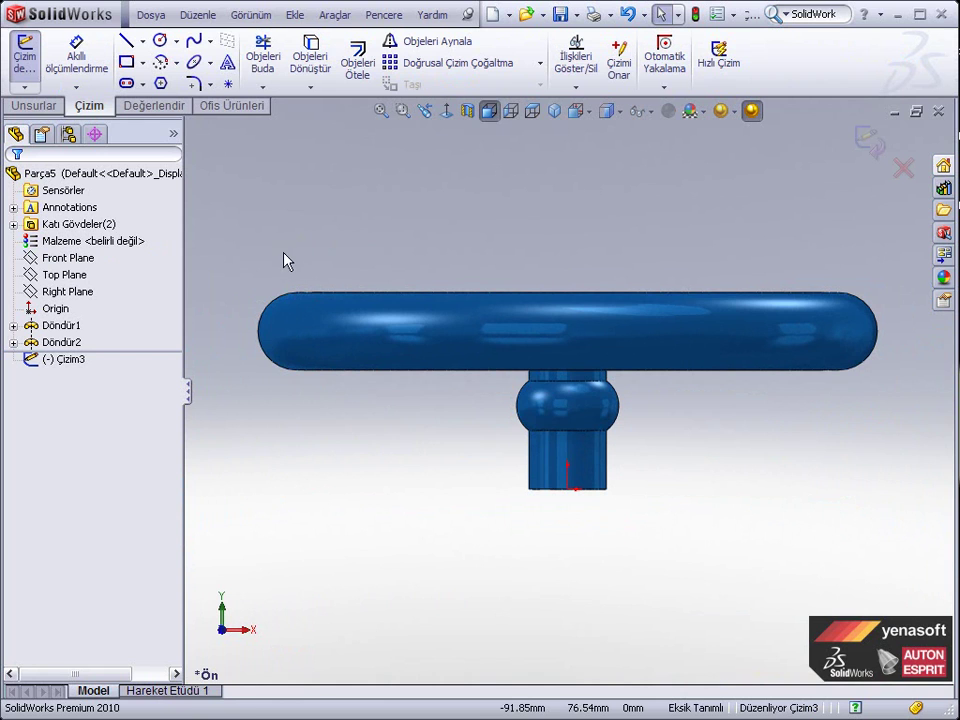
click(266, 318)
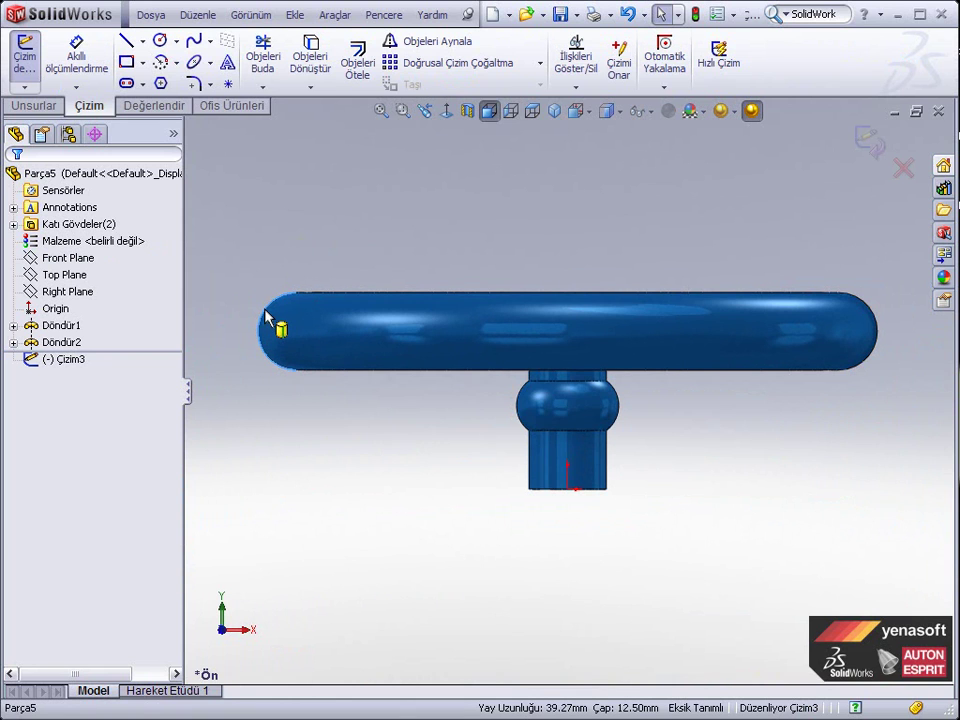
Convert the rim's end edge and hub bulge outline into arcs Yay2 and Yay4 as construction geometry
click(316, 64)
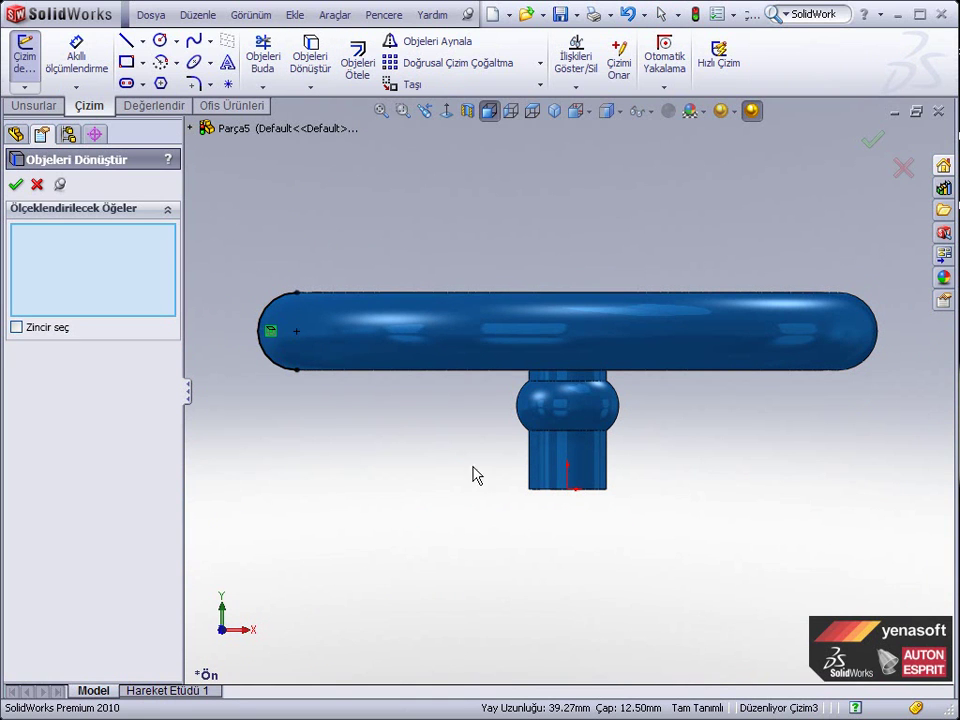
click(518, 424)
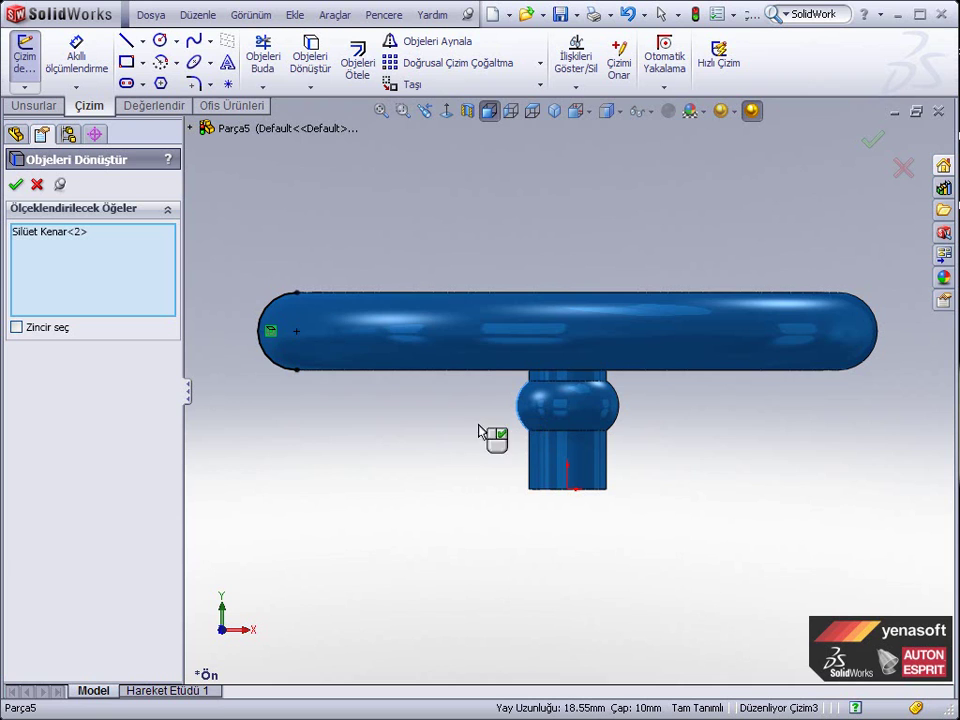
click(15, 185)
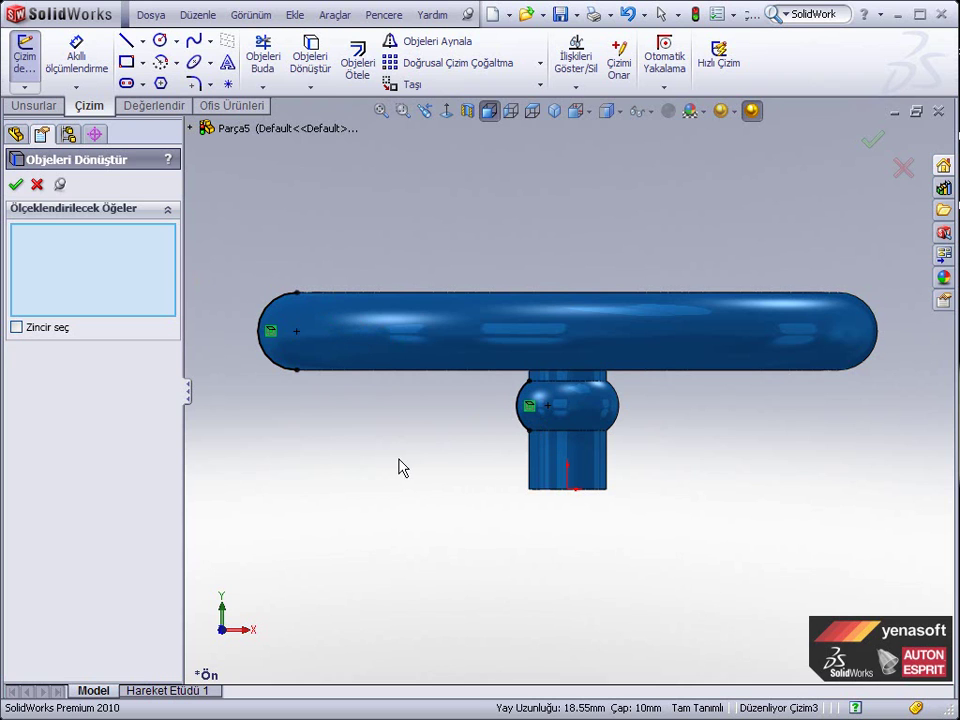
click(16, 186)
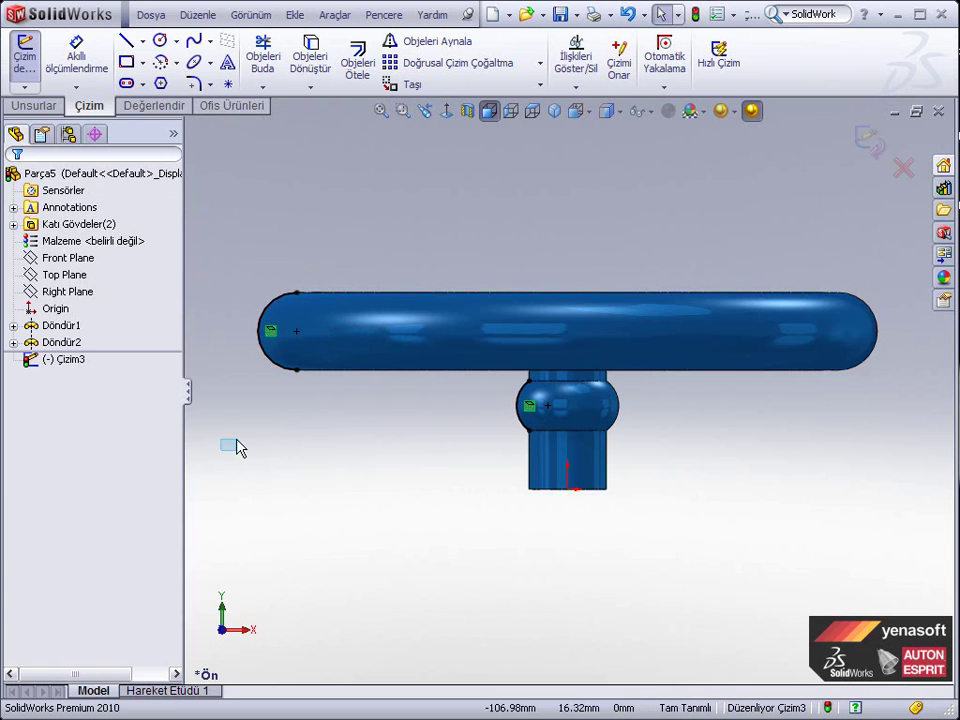
drag(221, 450, 595, 226)
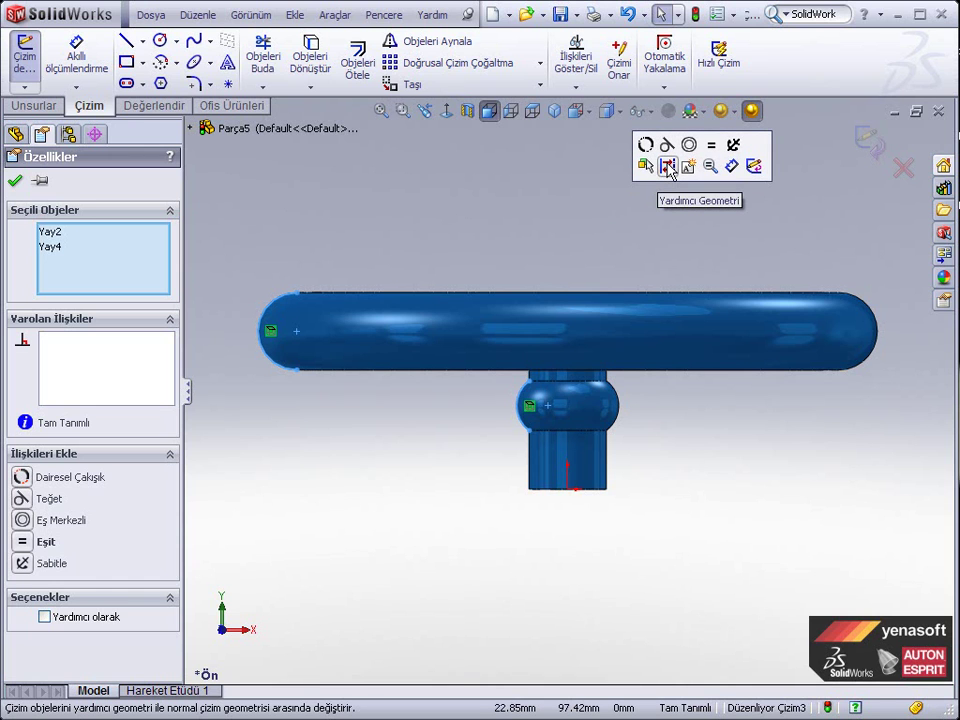
click(668, 168)
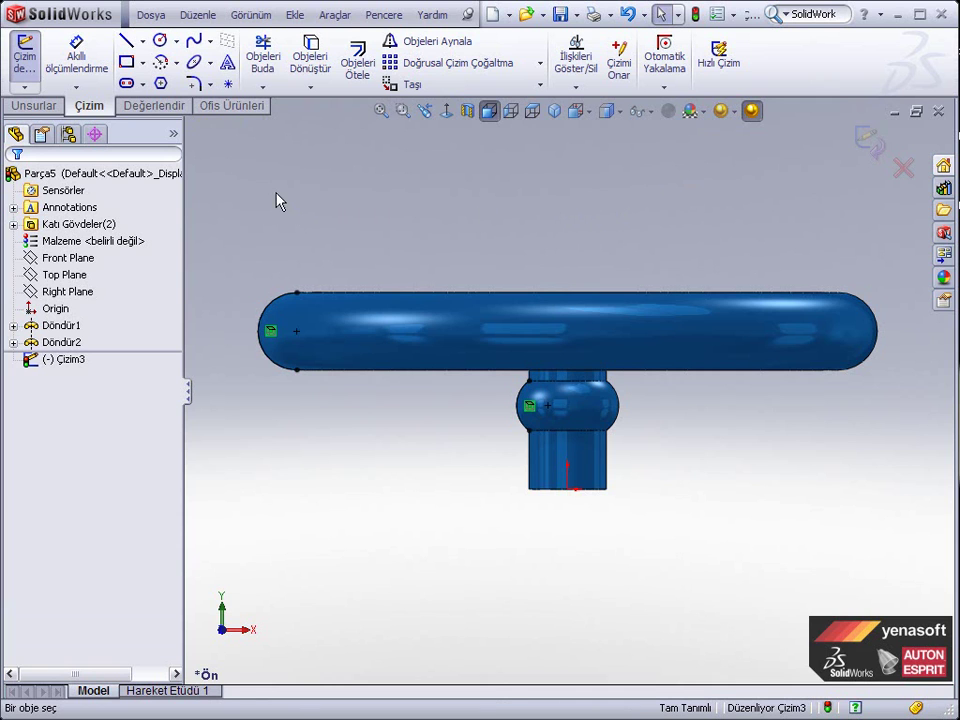
Draw the spoke path from the rim: a horizontal line, two reversing tangent arcs, another horizontal line
click(128, 45)
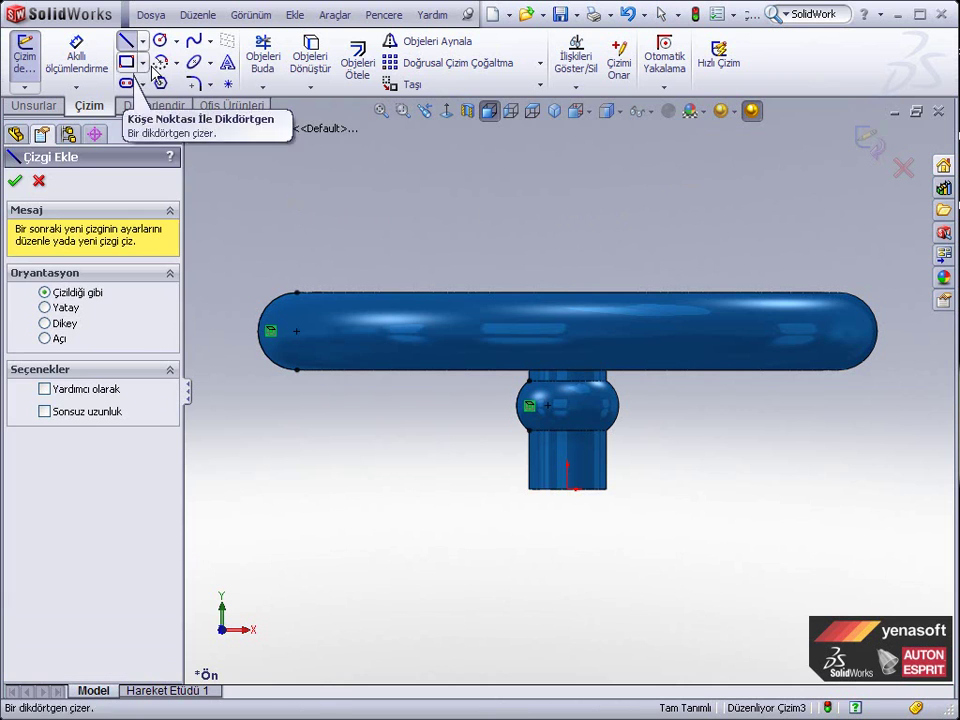
click(297, 330)
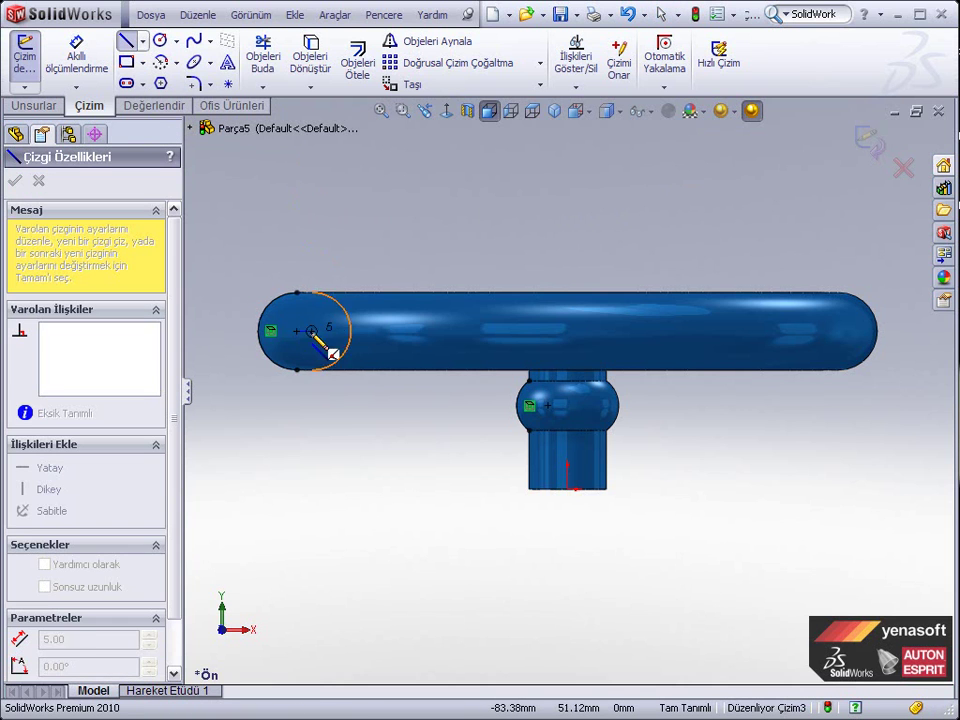
click(361, 330)
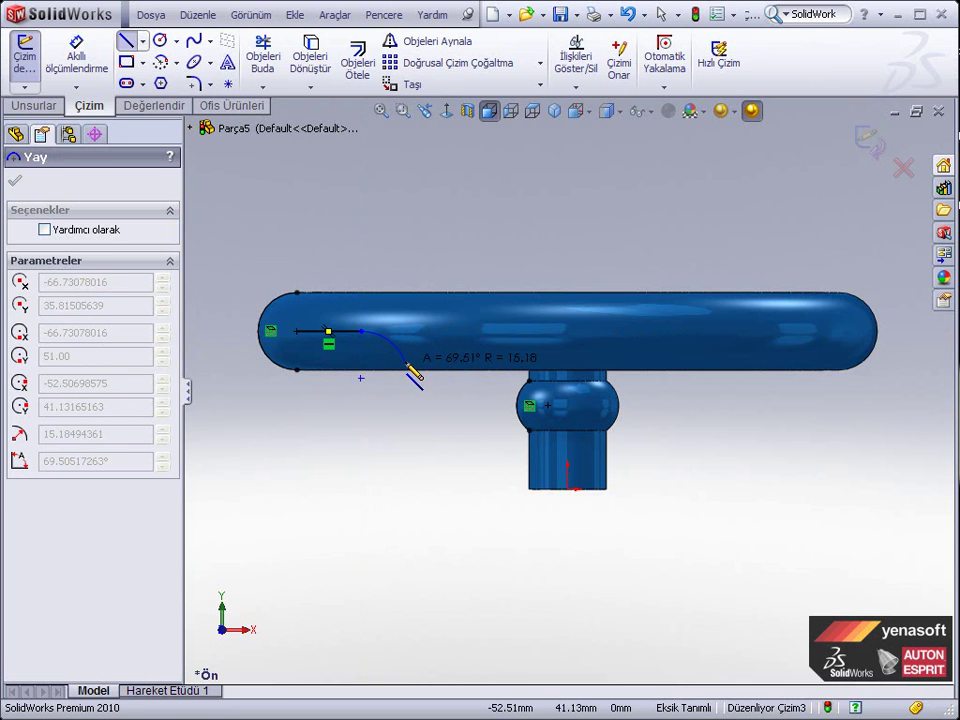
click(407, 370)
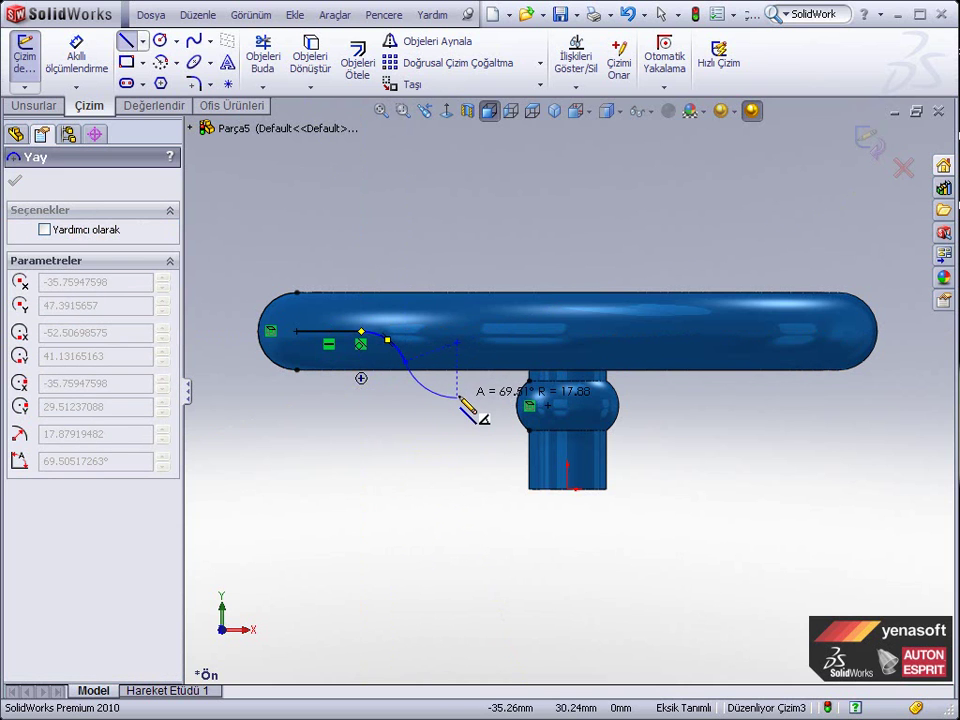
click(458, 398)
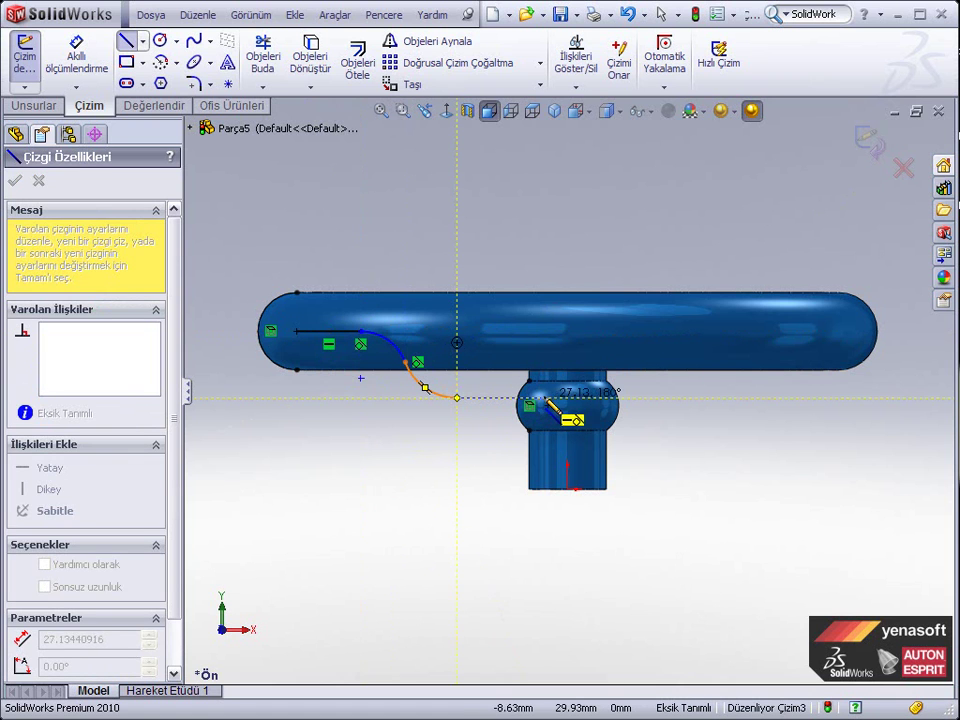
click(502, 397)
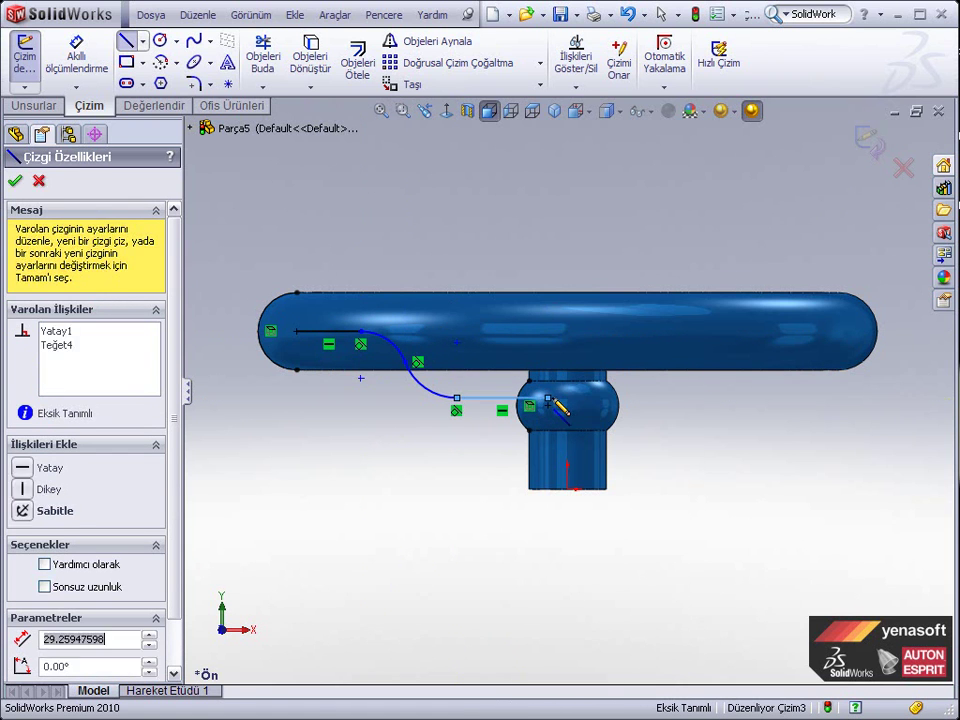
right_click(549, 247)
click(561, 252)
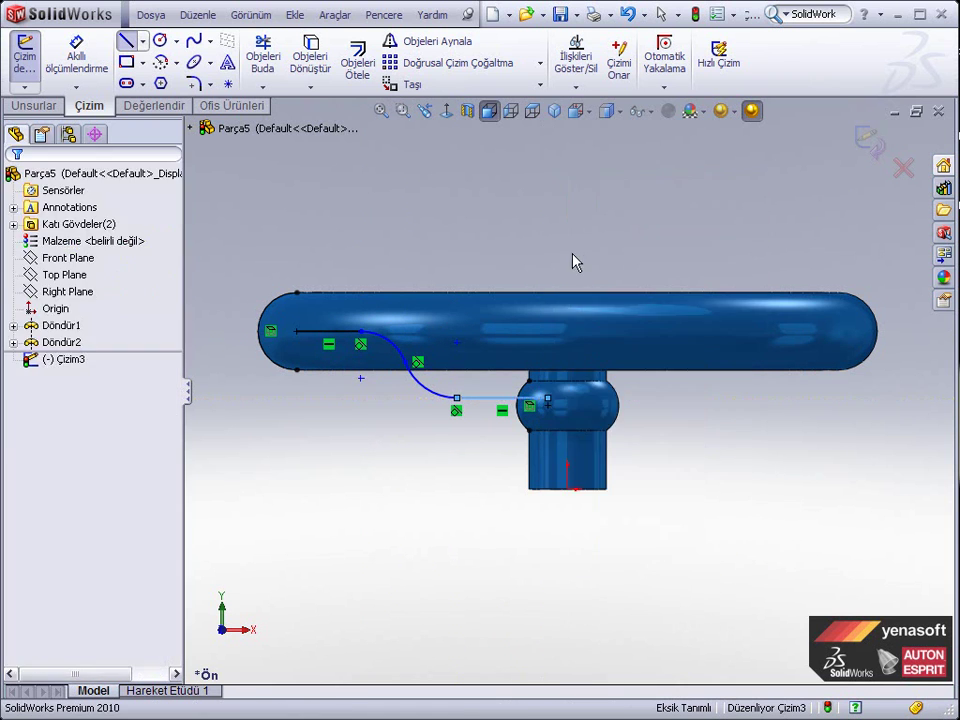
Merge the spoke path's end point with the hub bulge's centre point
click(549, 398)
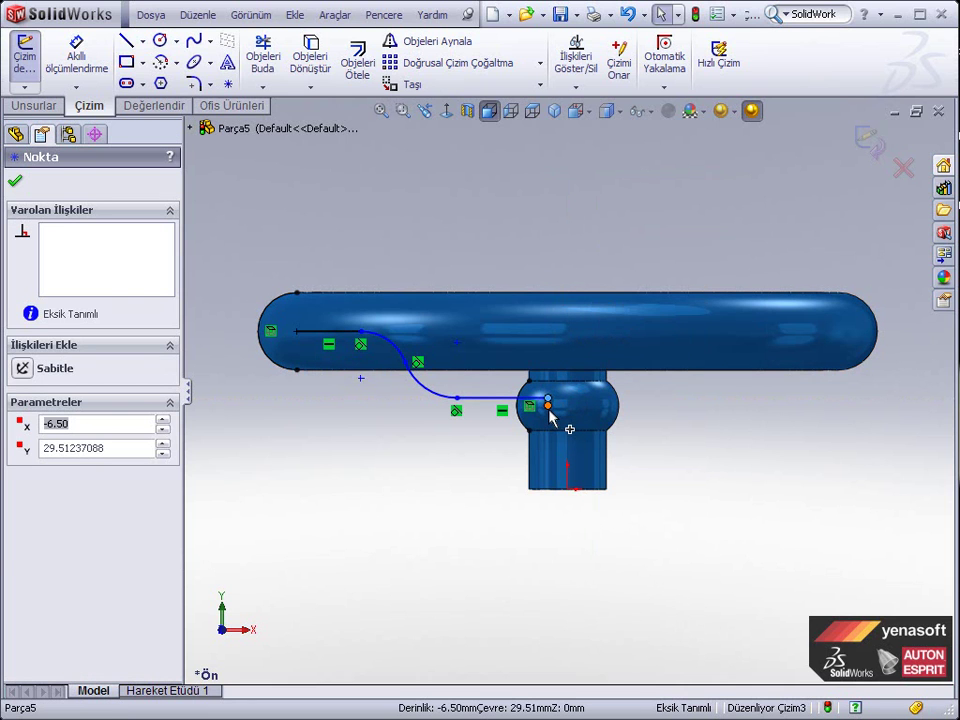
ctrl+click(549, 409)
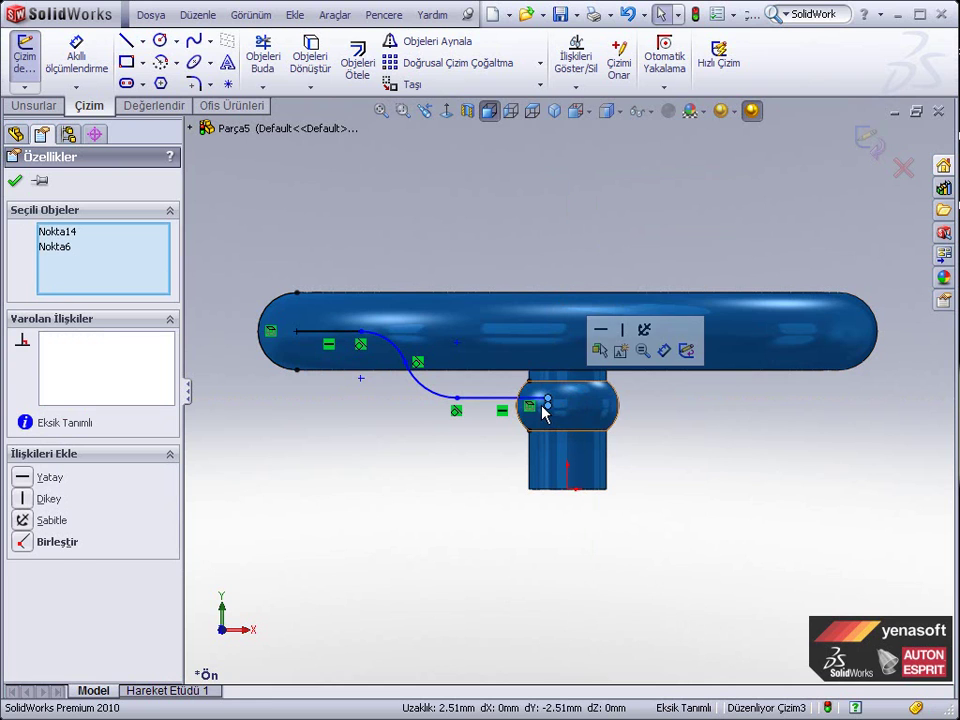
click(22, 543)
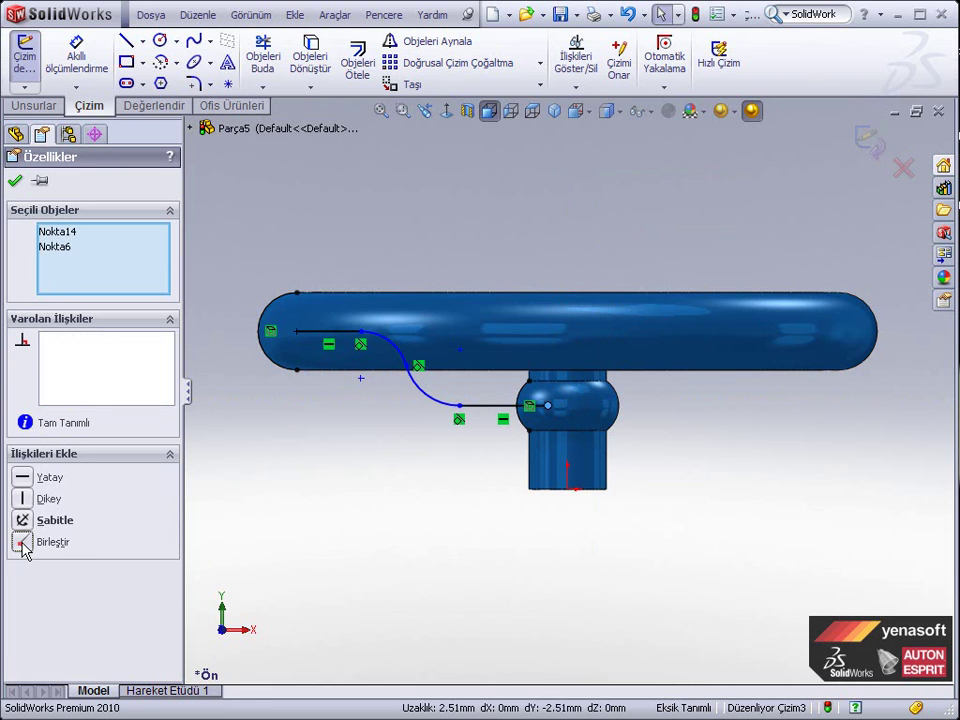
click(320, 497)
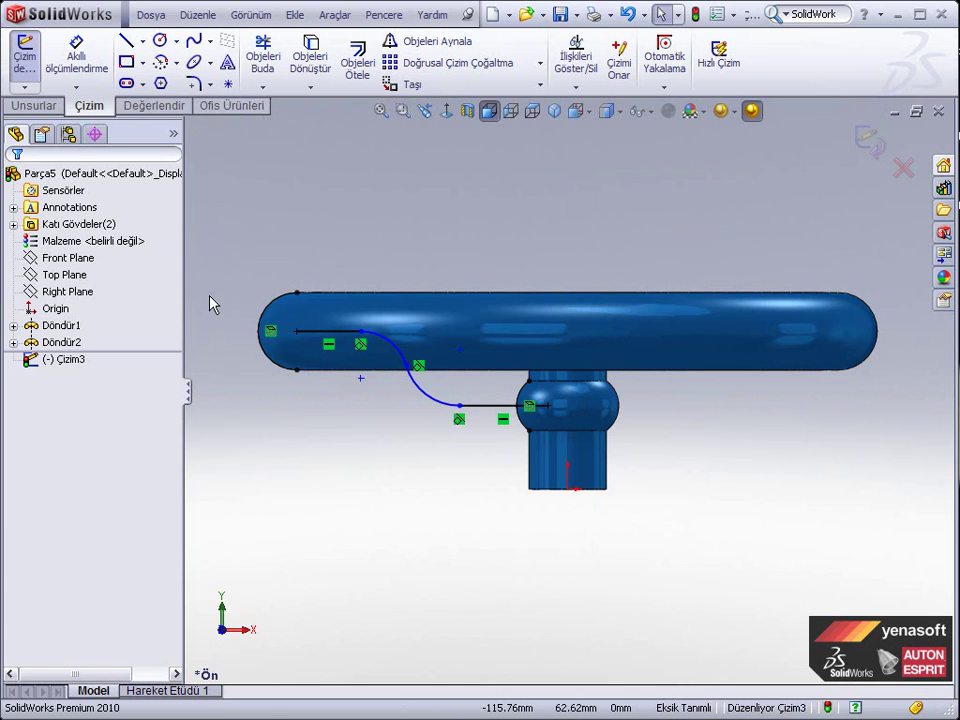
Dimension the first arc of the S-curve with a 29 mm radius
click(75, 52)
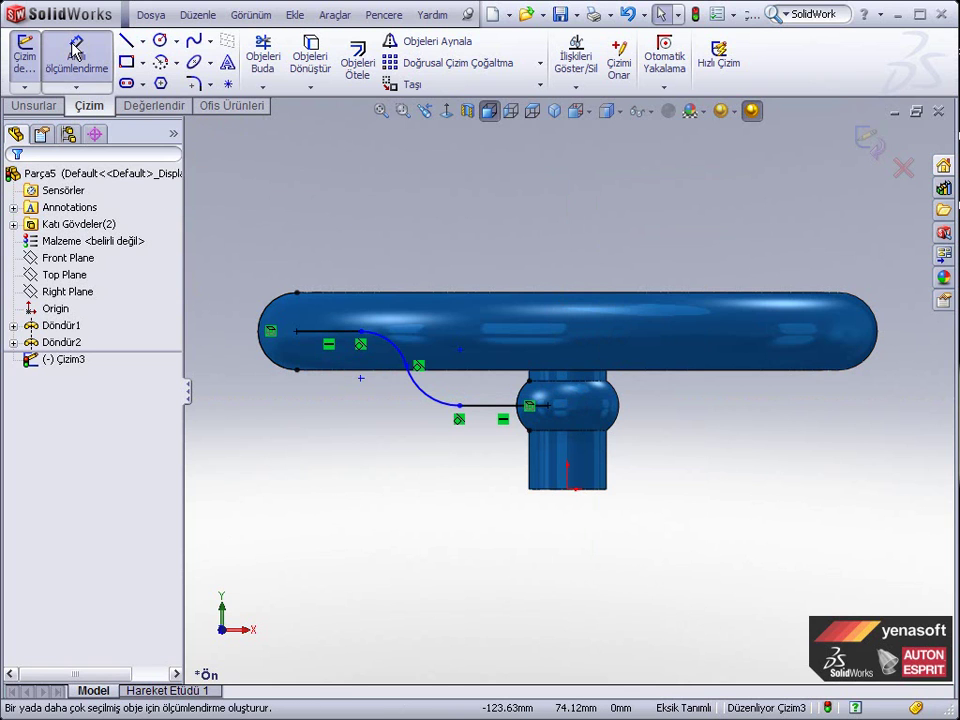
click(389, 343)
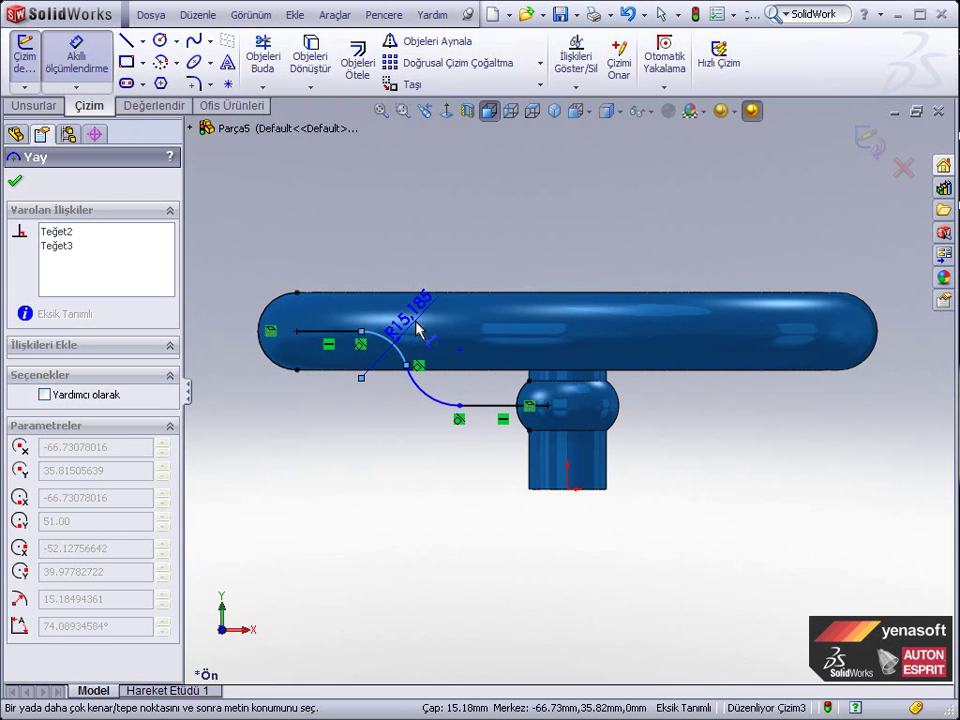
click(420, 329)
text(29)
key(Return)
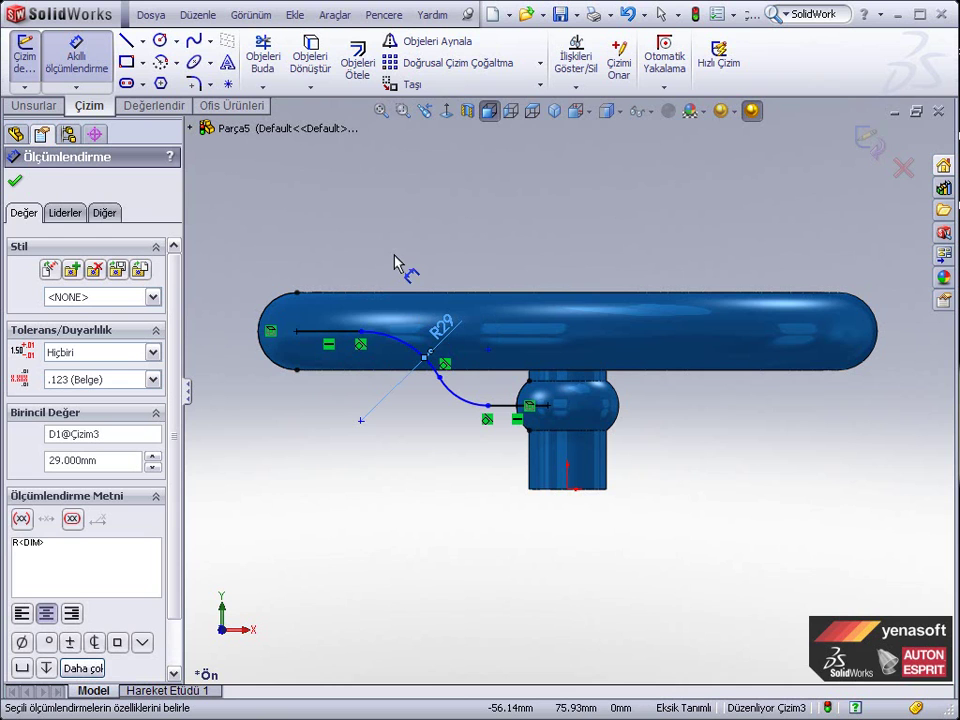
Add a 53 mm horizontal dimension between the spoke path's two end points
click(297, 334)
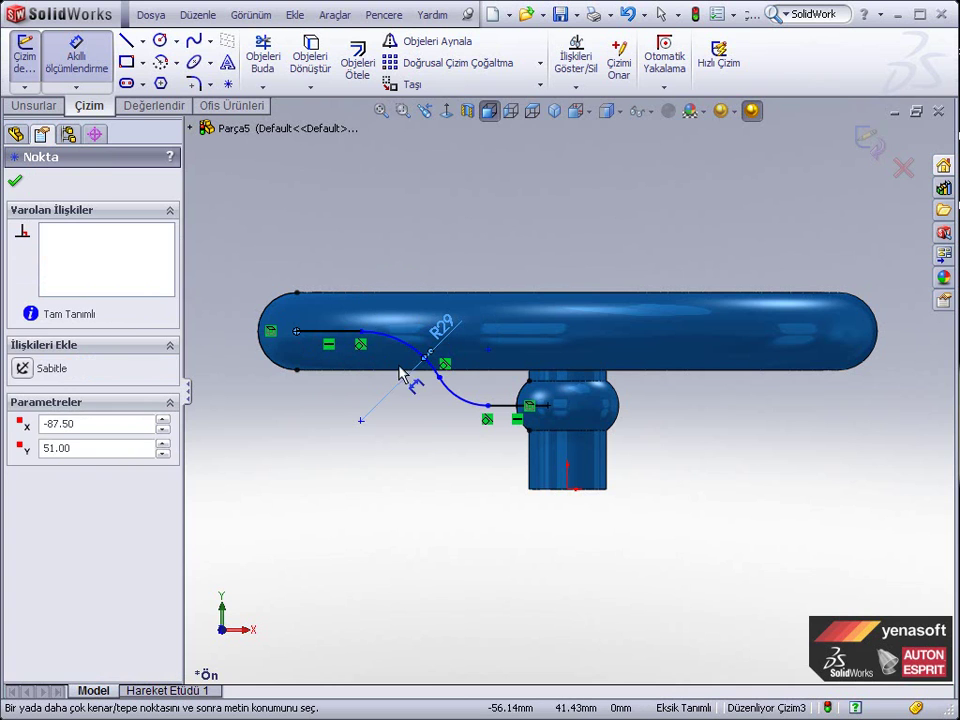
click(487, 408)
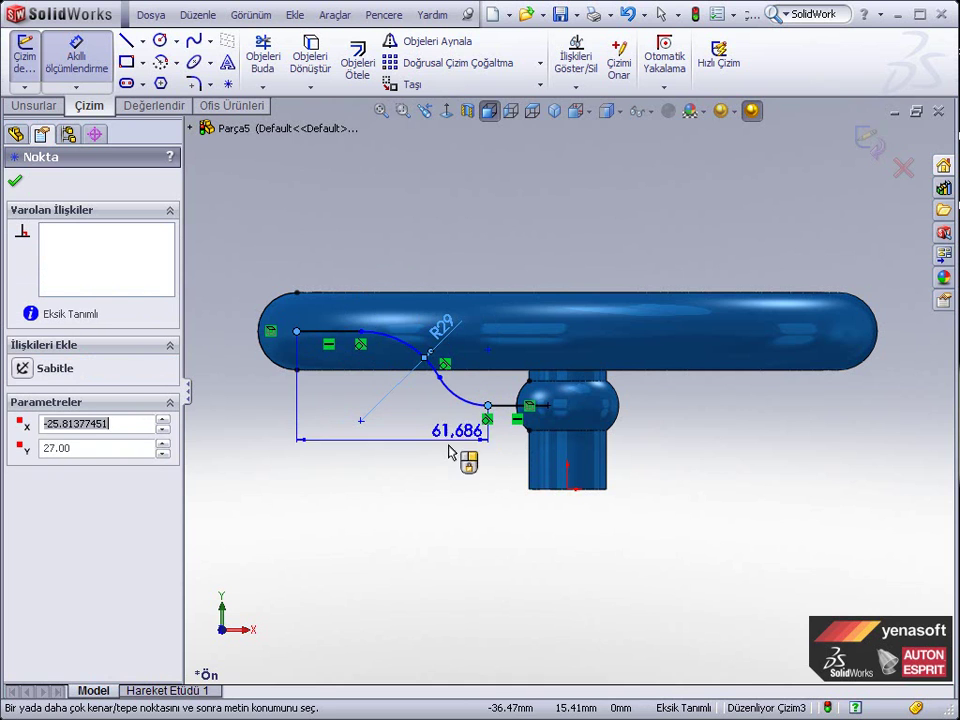
click(400, 489)
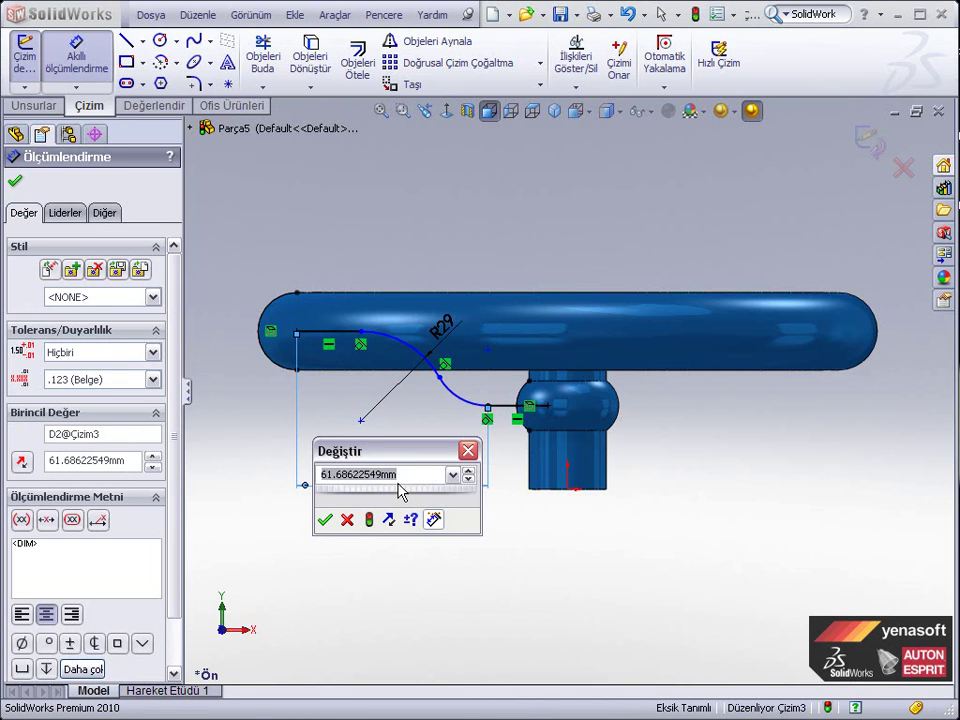
scroll(400, 489, down, 5)
scroll(400, 489, down, 5)
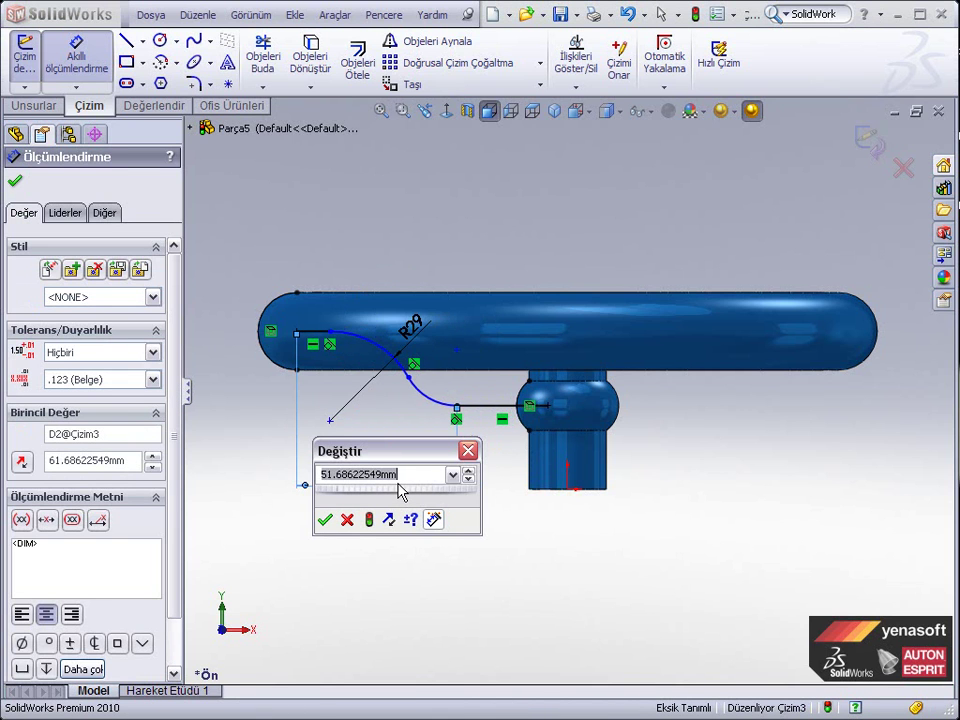
text(5)
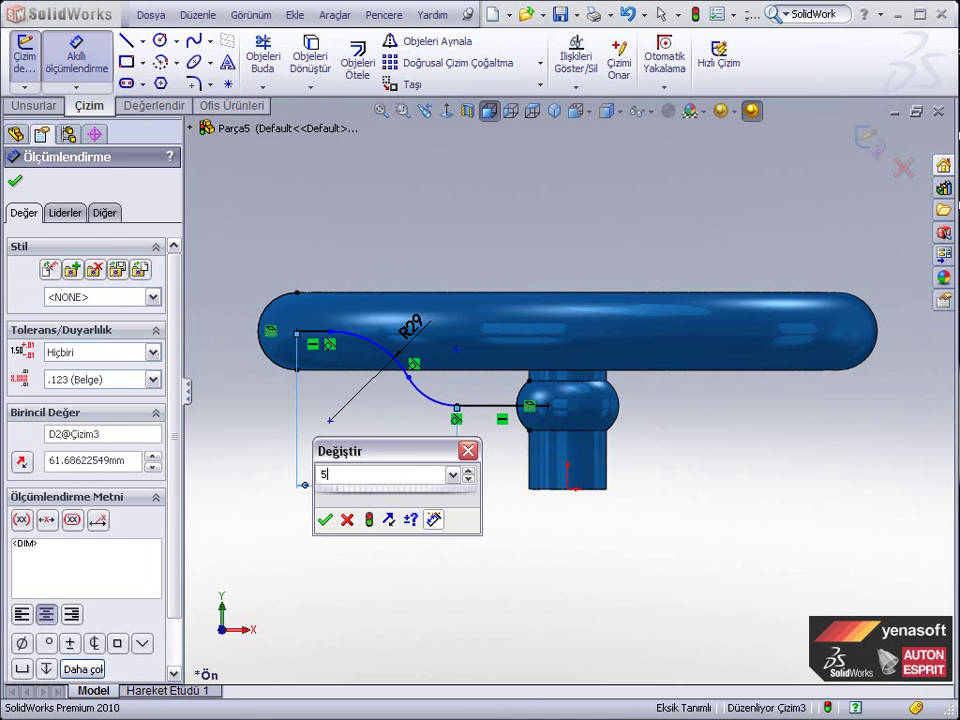
key(Return)
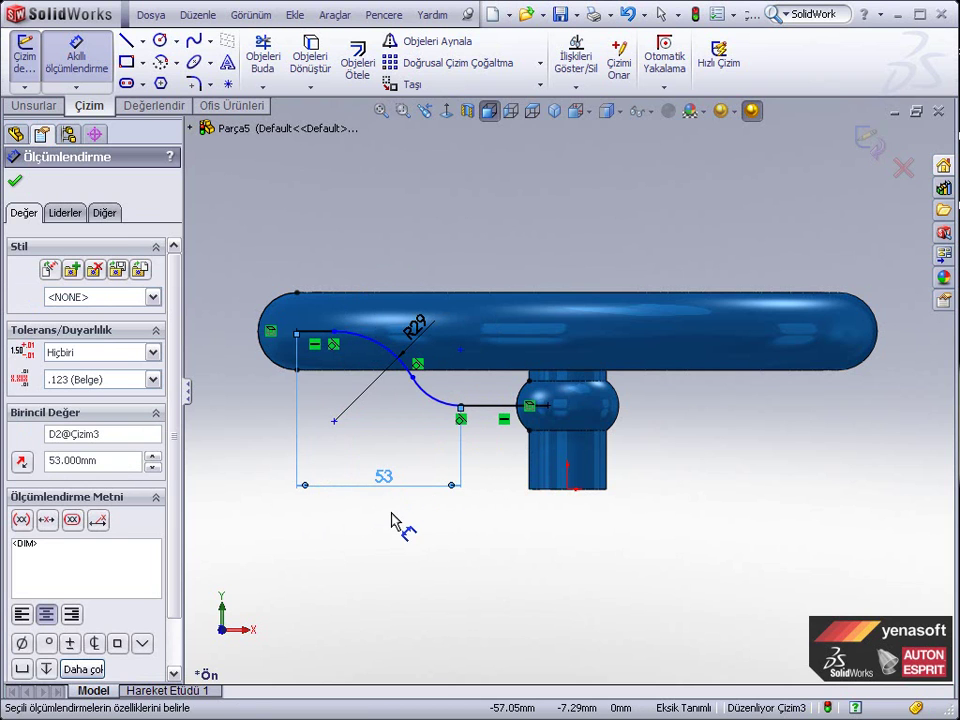
click(391, 521)
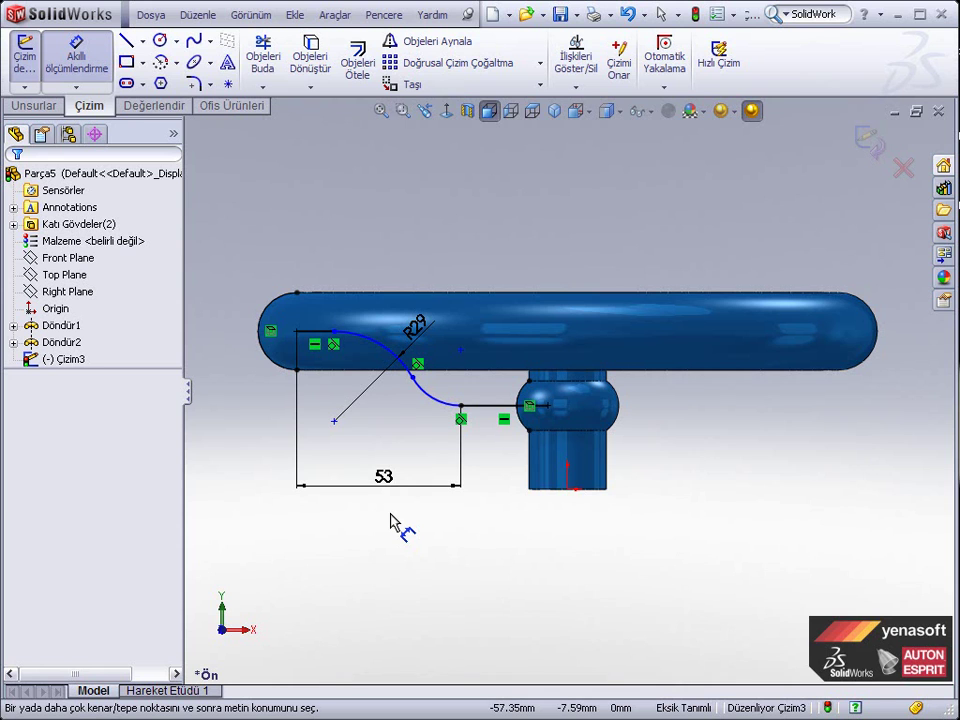
right_click(409, 438)
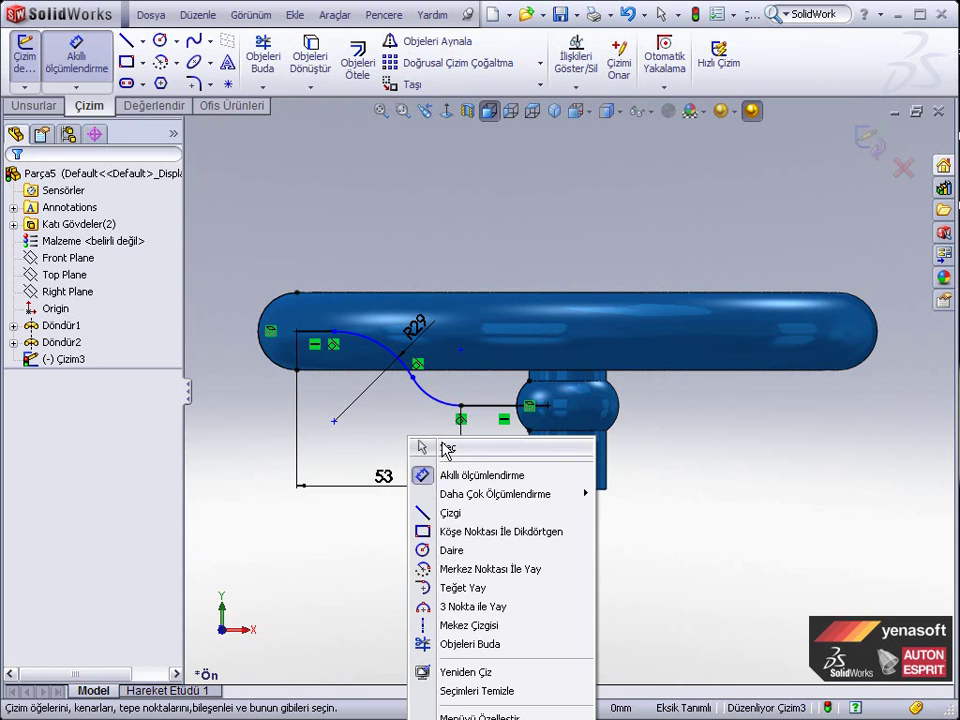
click(442, 447)
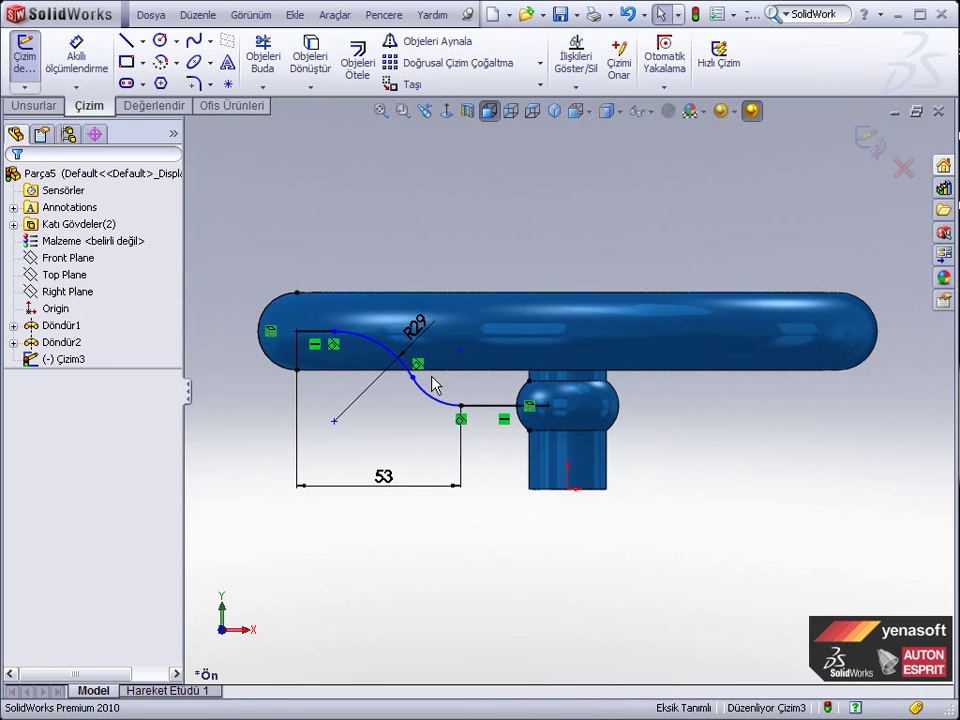
drag(432, 380, 392, 395)
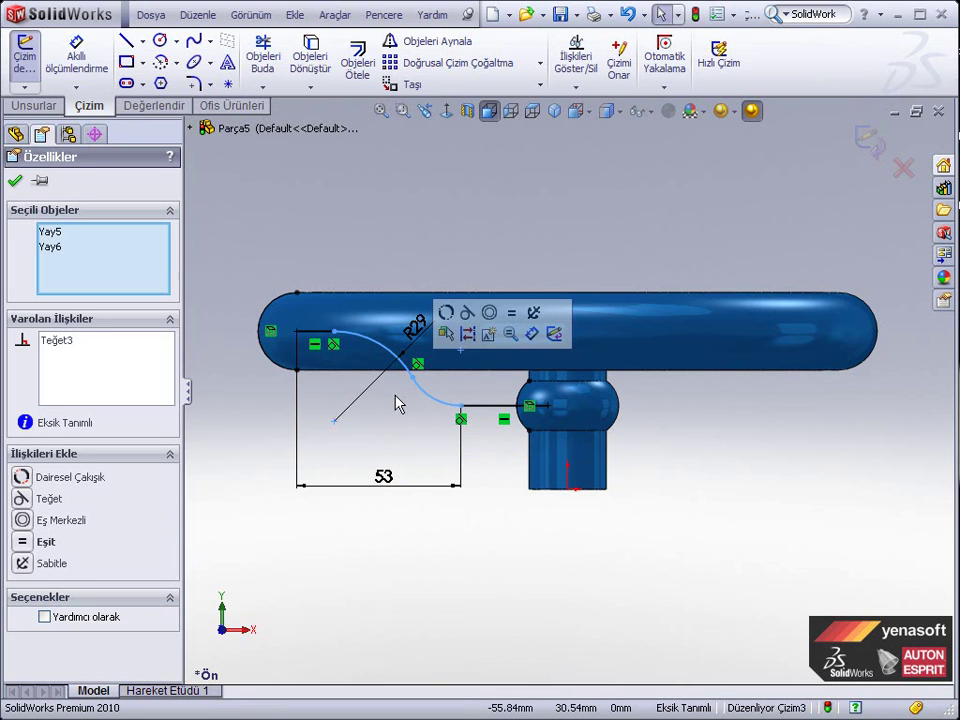
Make the S-curve's two arcs equal and exit the fully defined Çizim3
click(513, 322)
click(500, 260)
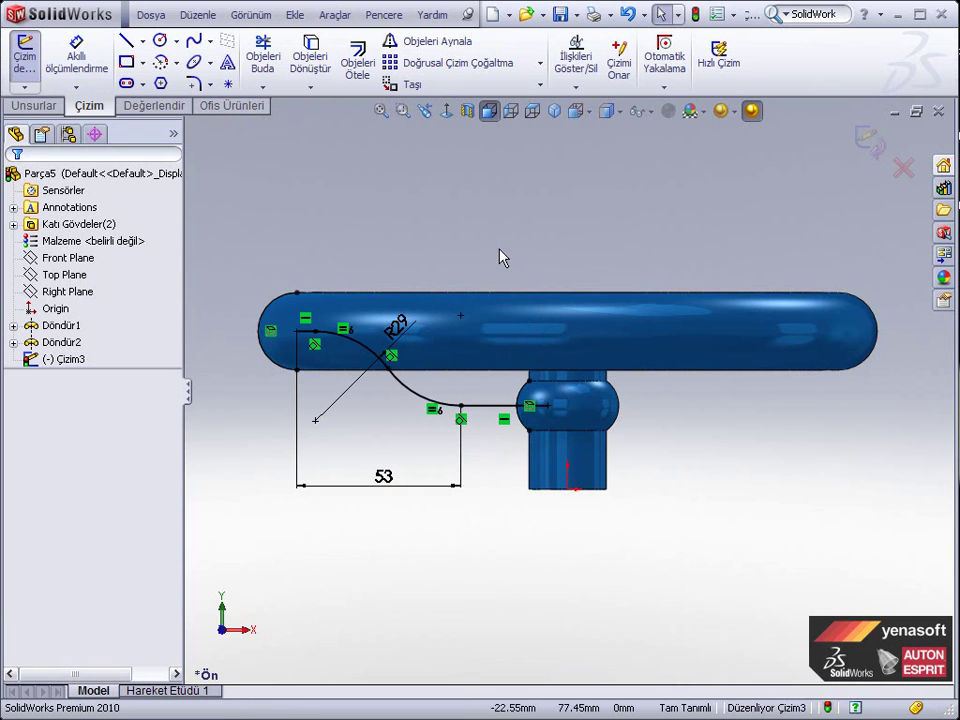
click(868, 145)
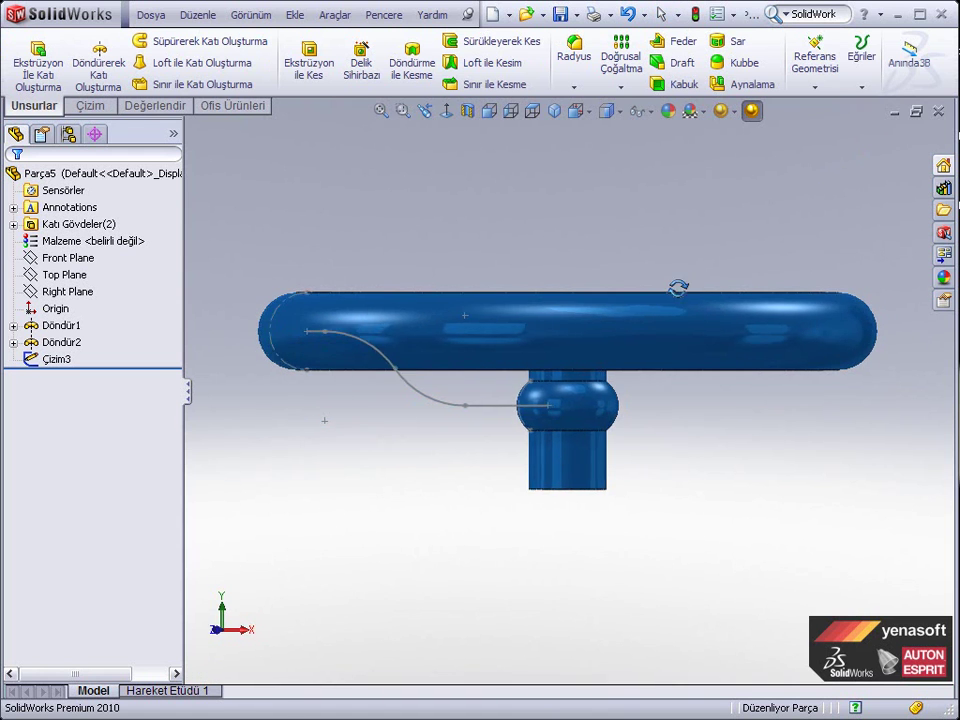
middle_drag(692, 288, 653, 364)
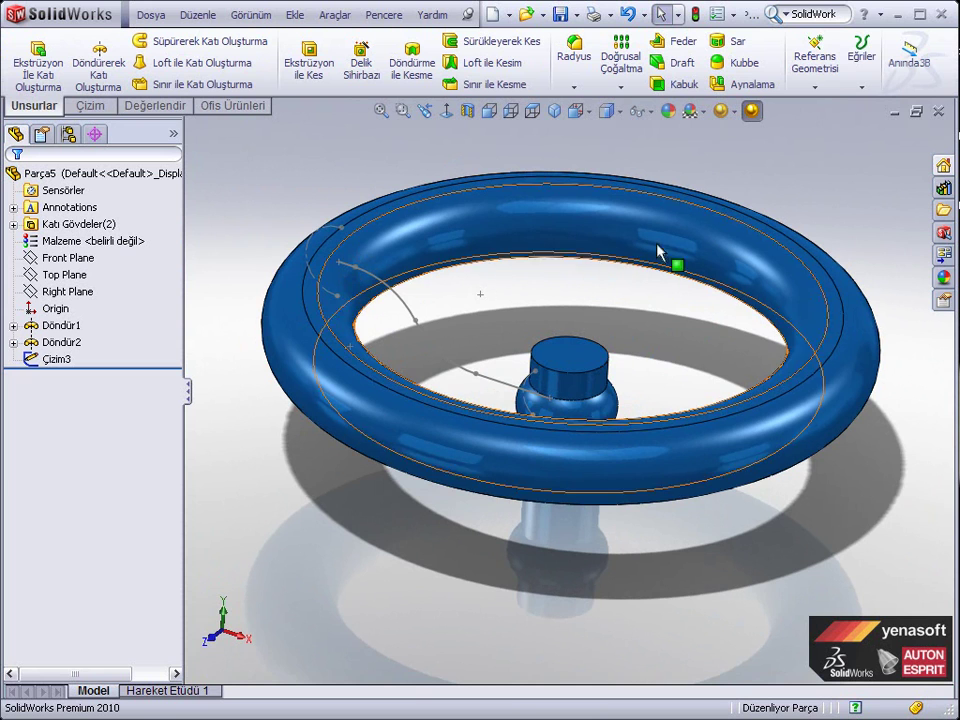
Create plane Düzlem1 parallel to the Right Plane through the spoke path's rim-end point
click(808, 80)
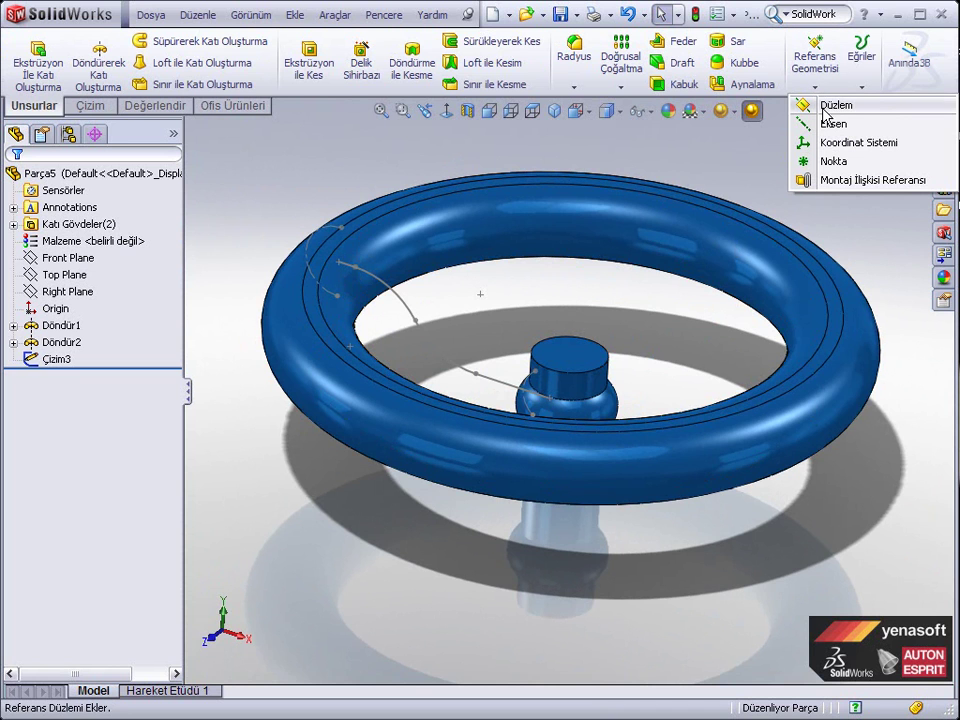
click(826, 106)
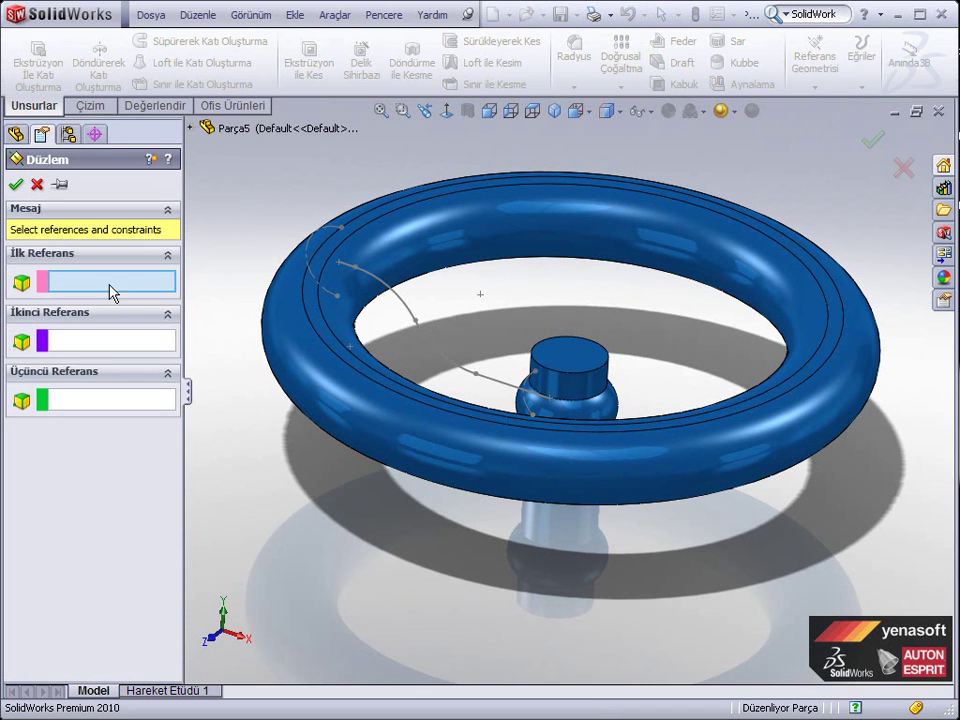
click(191, 129)
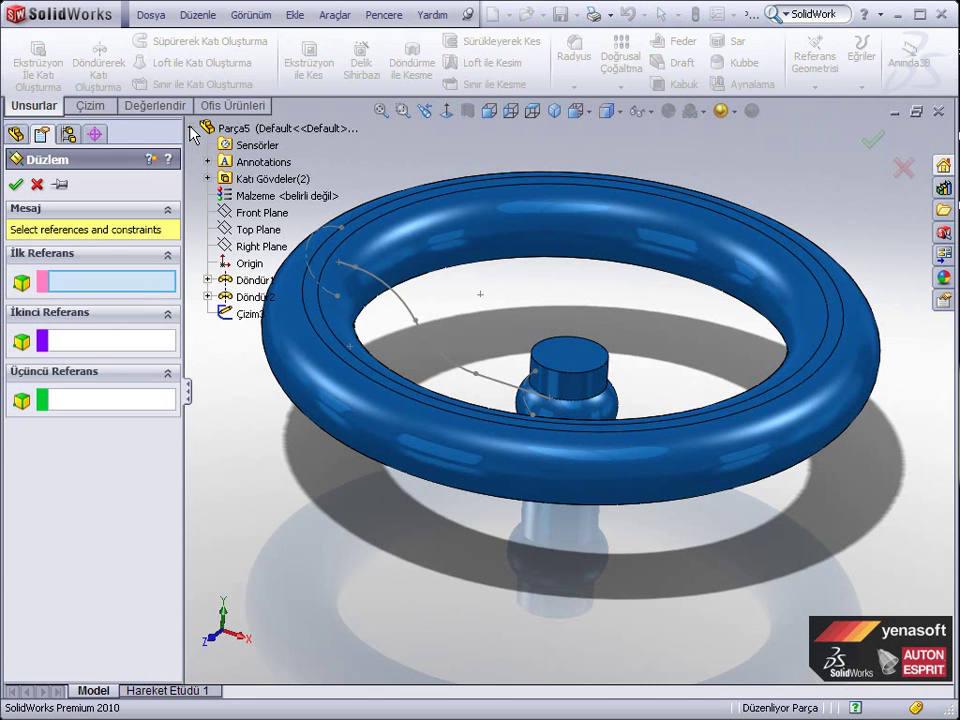
click(250, 254)
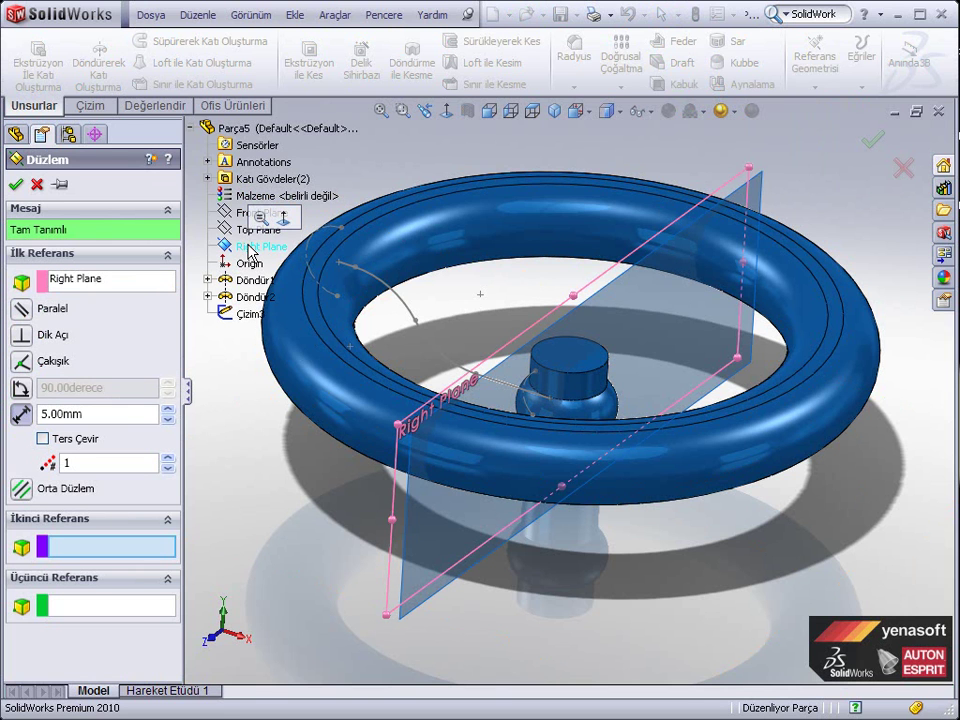
click(340, 266)
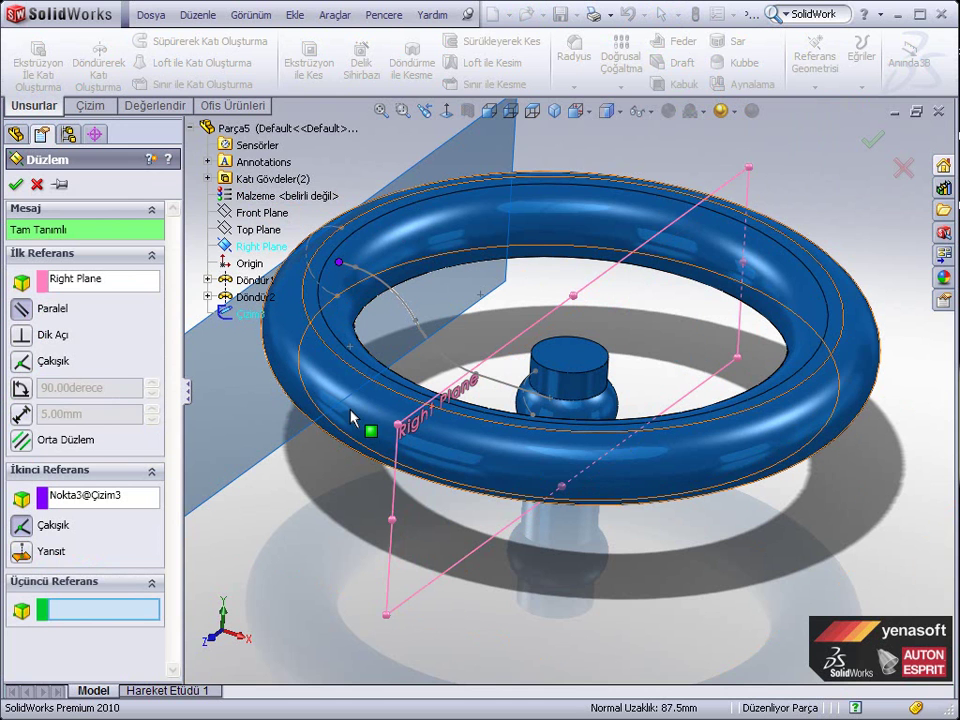
click(15, 183)
mouse_move(300, 471)
middle_down()
mouse_move(306, 456)
mouse_move(289, 398)
mouse_move(274, 420)
middle_up()
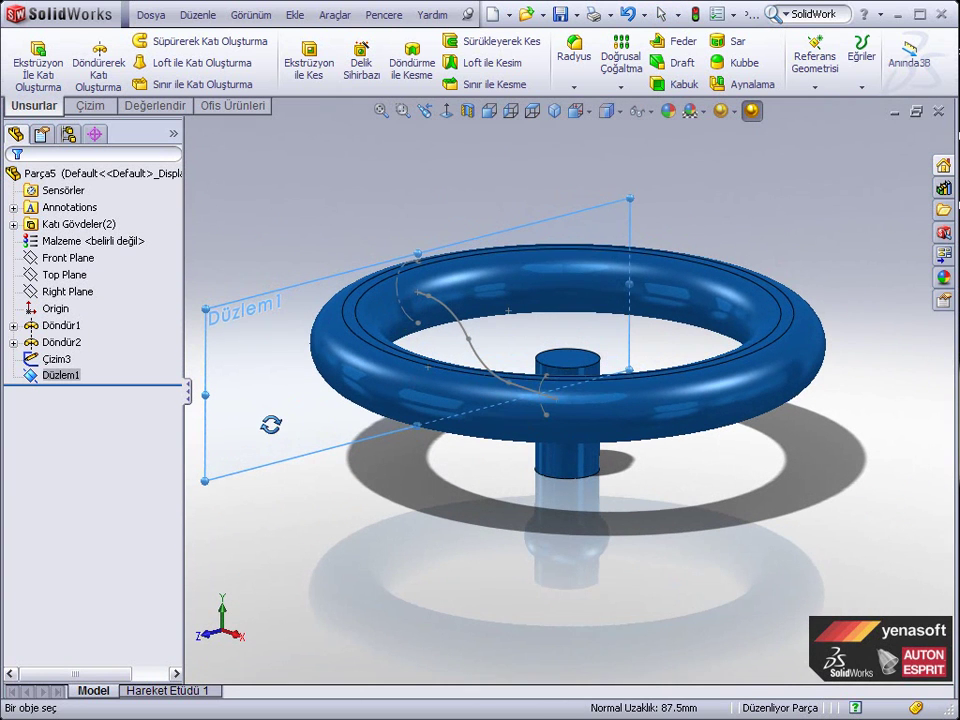
click(266, 360)
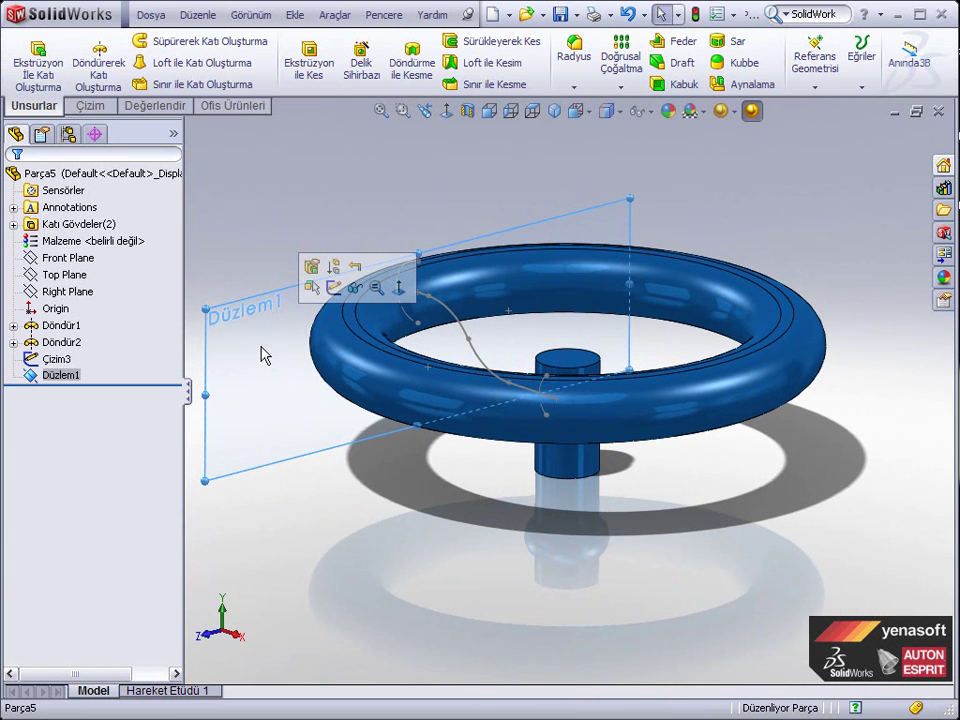
Sketch a Ø10 mm circle on Düzlem1 at the spoke path's rim end
click(334, 291)
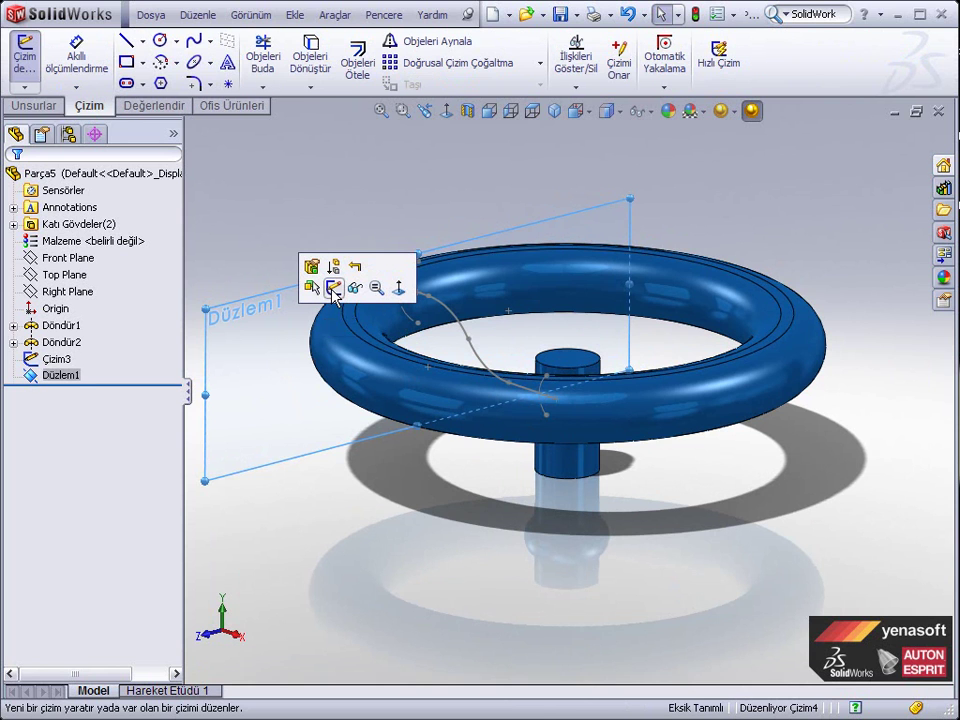
click(159, 40)
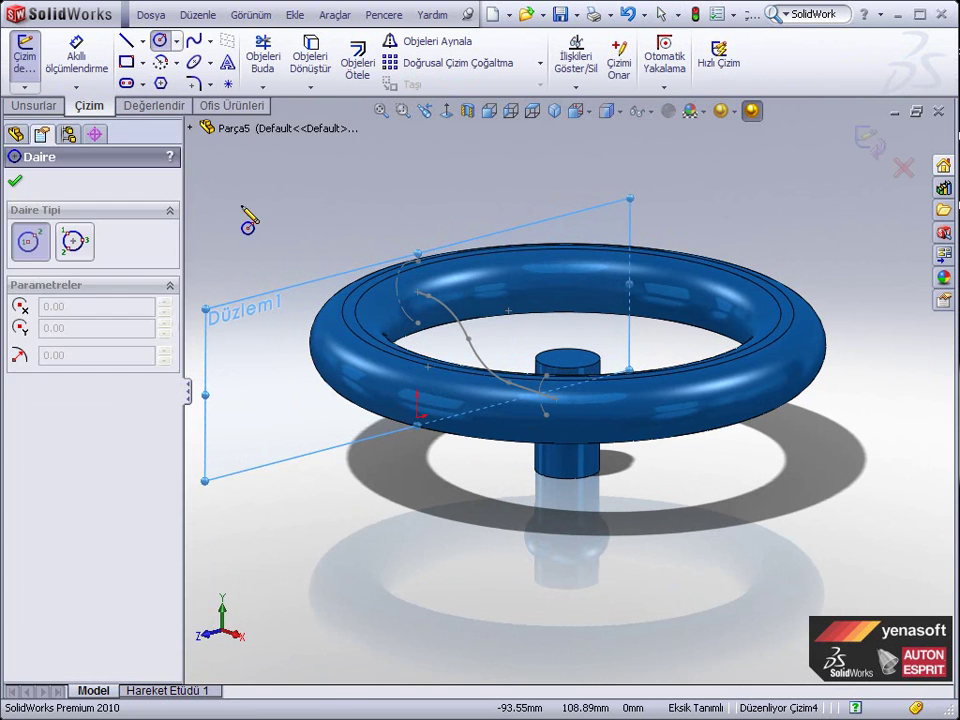
click(294, 325)
right_click(285, 252)
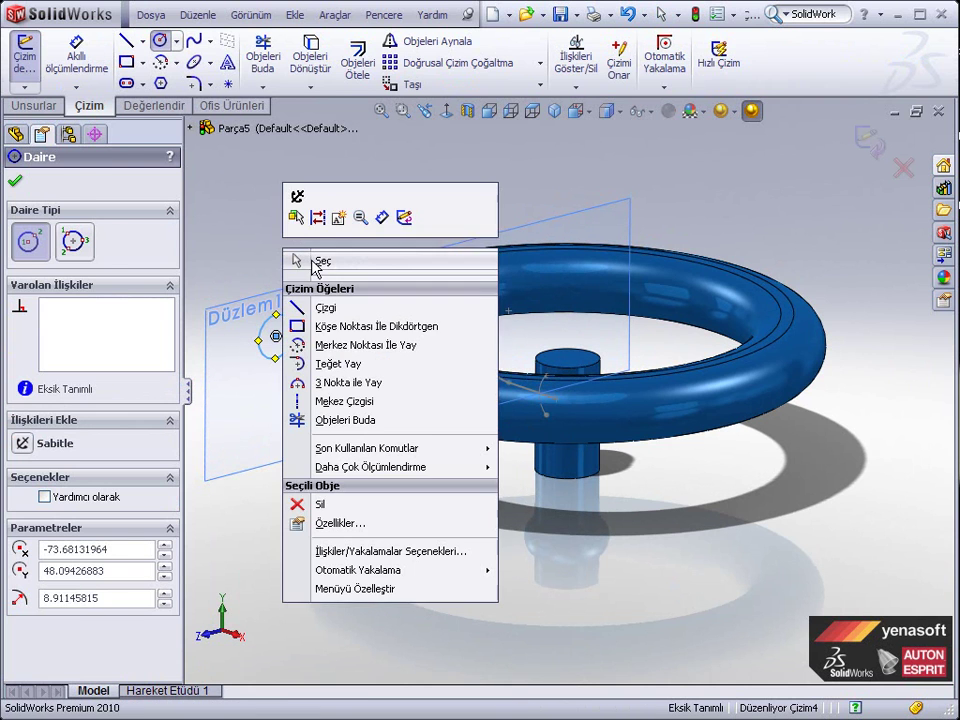
click(318, 262)
click(86, 66)
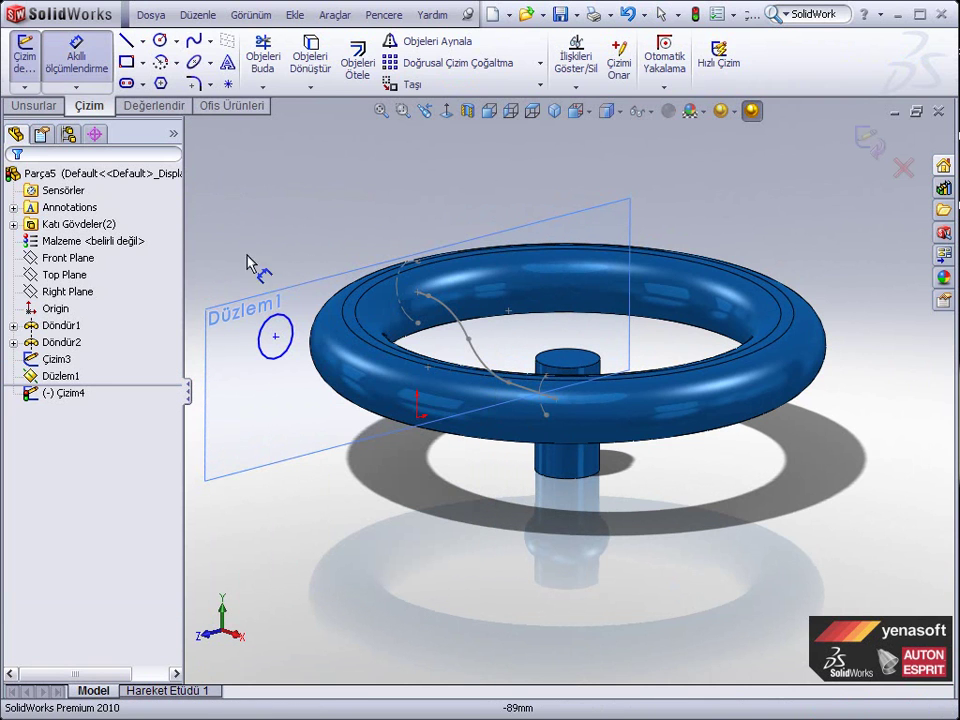
click(287, 324)
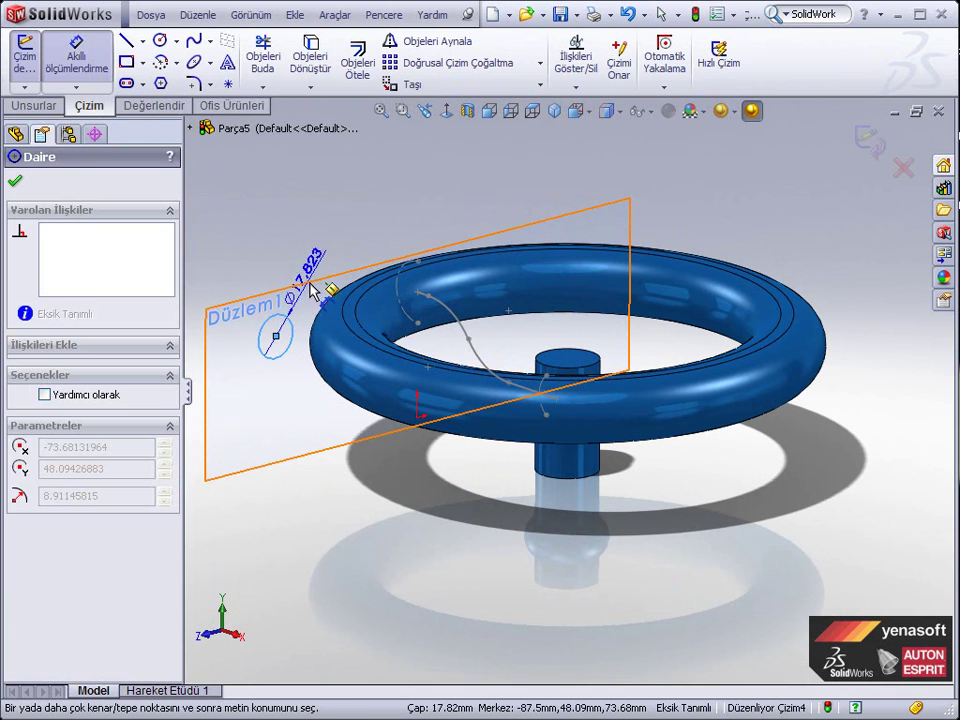
click(307, 293)
text(10)
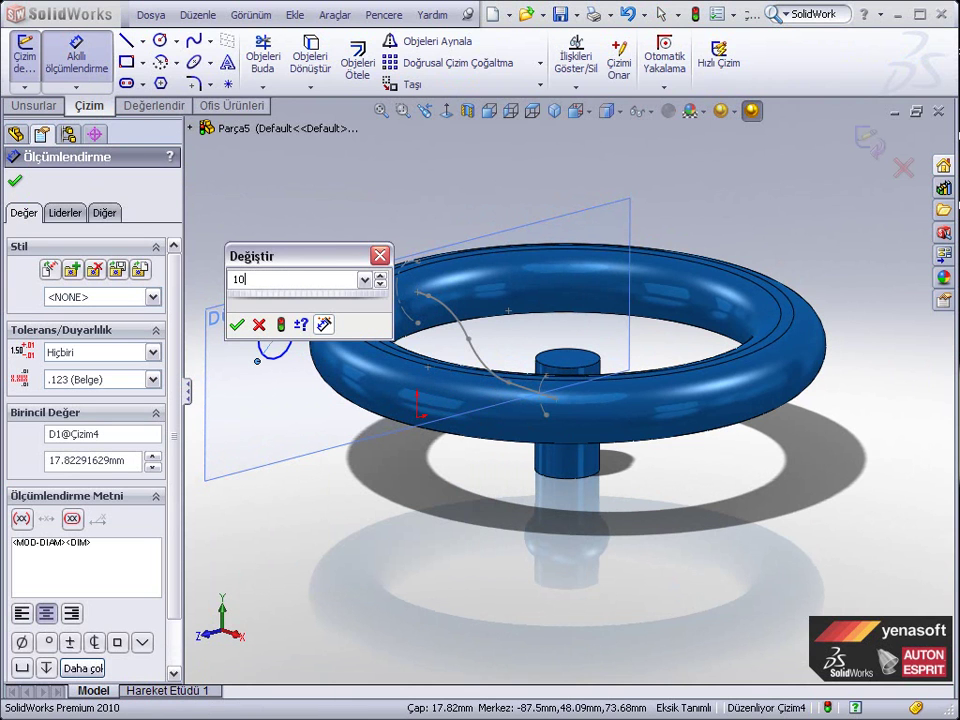
key(Return)
right_click(261, 208)
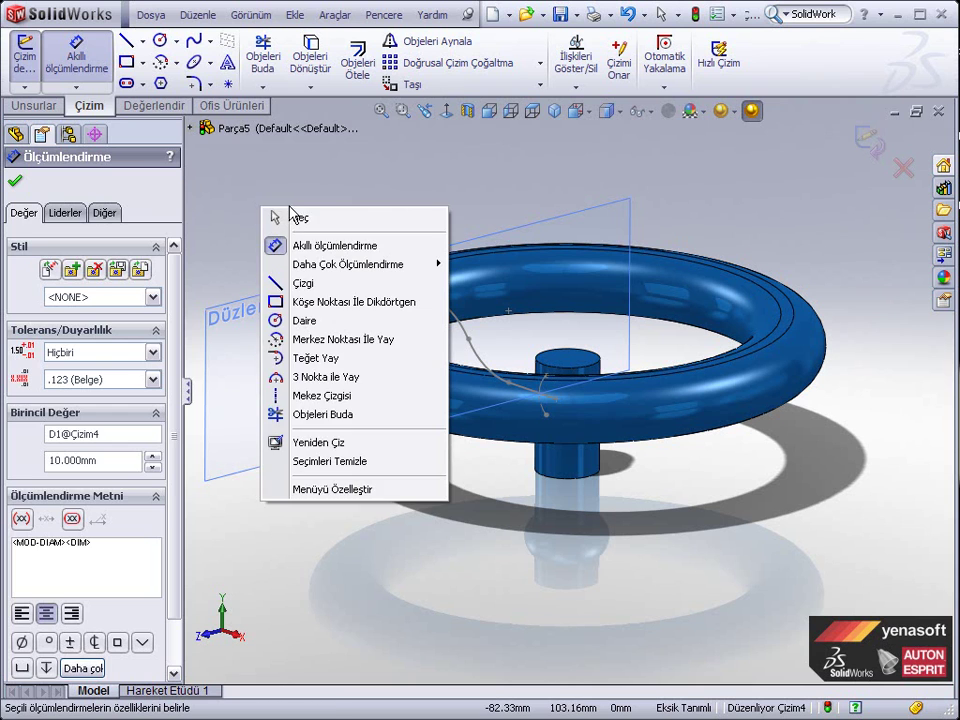
click(302, 220)
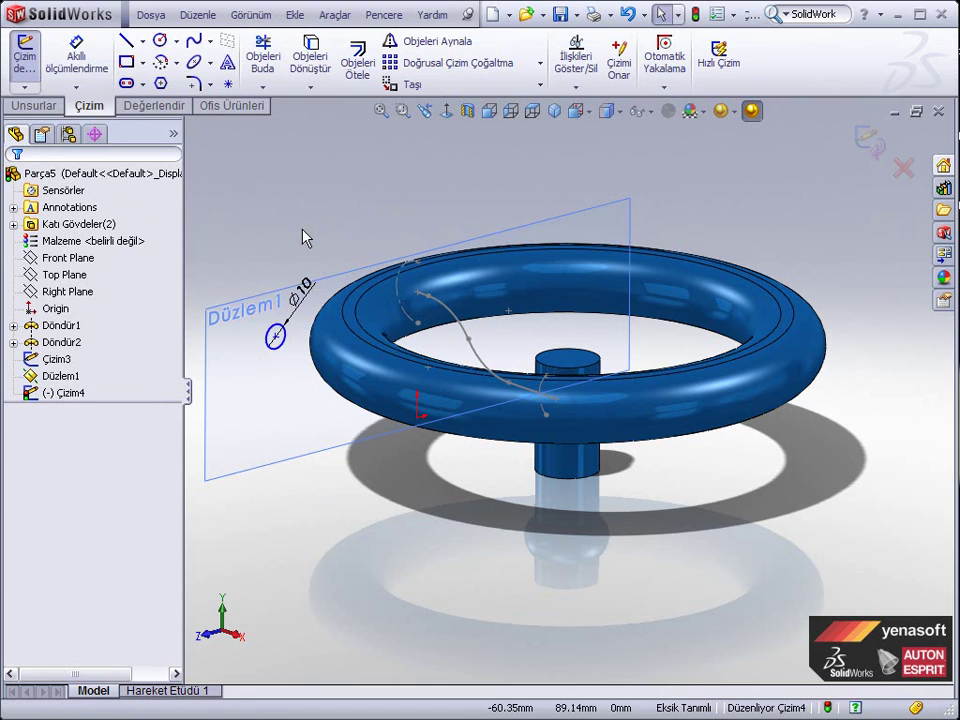
Pierce the circle's centre onto the S-curved spoke path
click(278, 341)
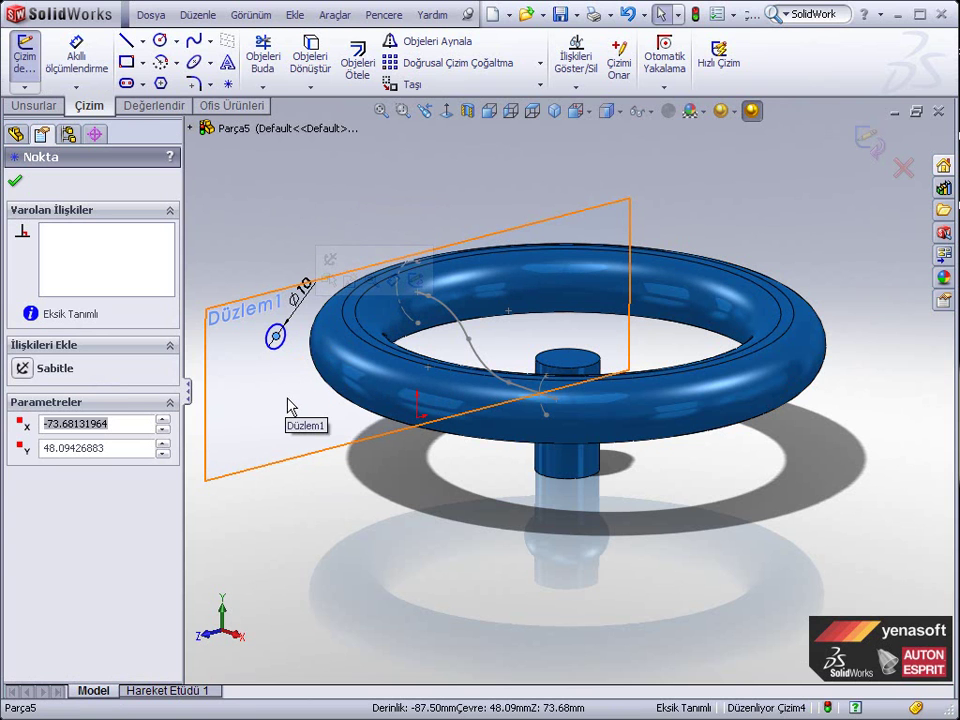
ctrl+click(423, 300)
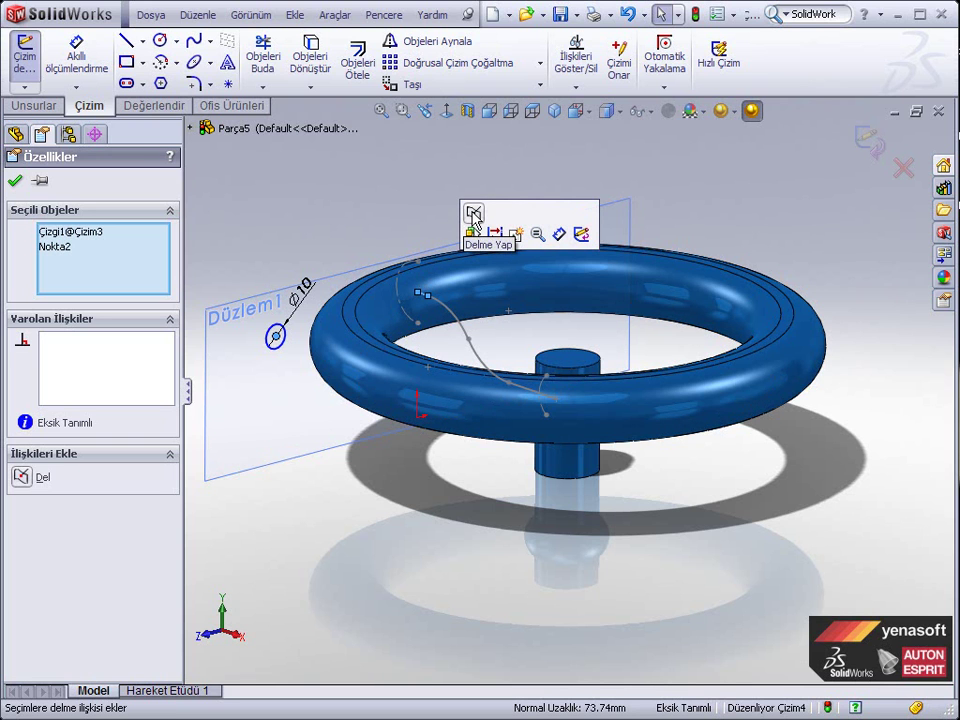
click(473, 216)
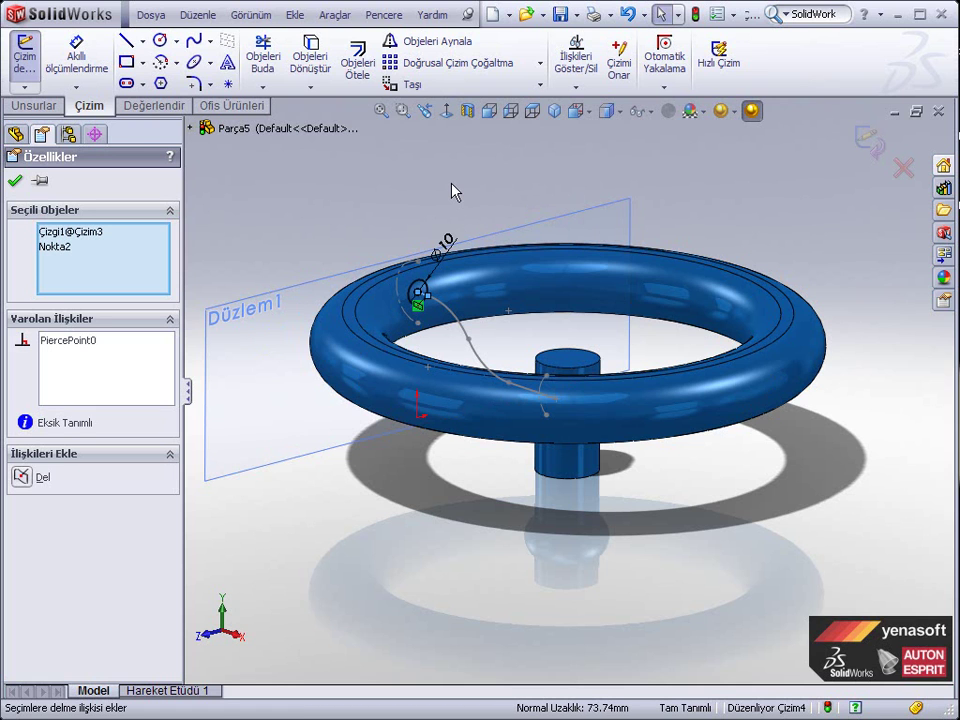
key(Escape)
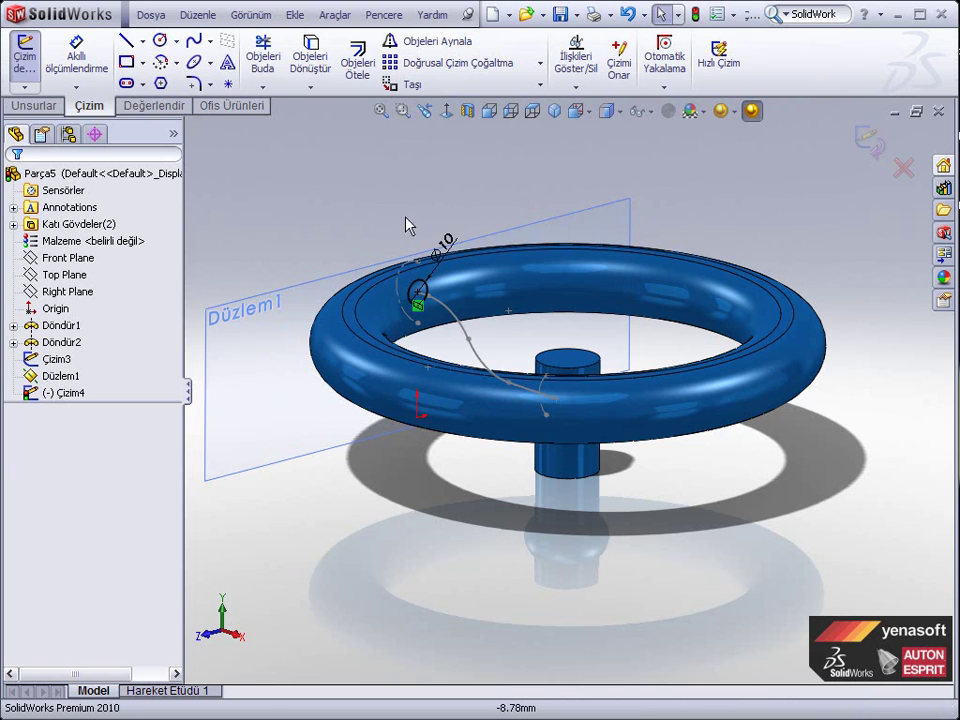
Close profile sketch Çizim4 and hide reference plane Düzlem1
click(868, 144)
click(749, 234)
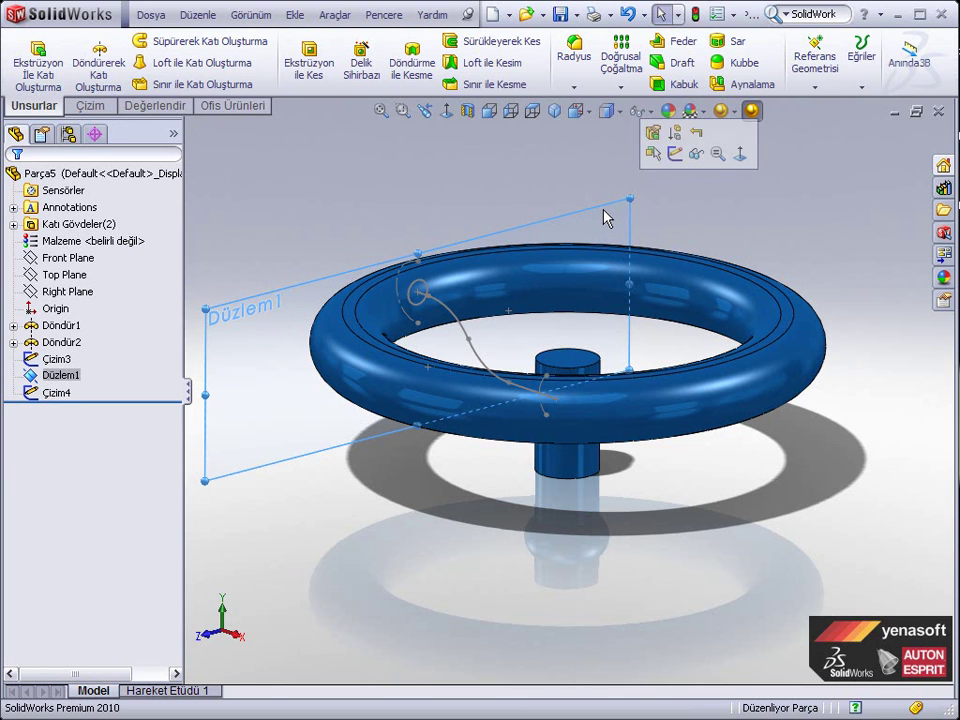
click(696, 157)
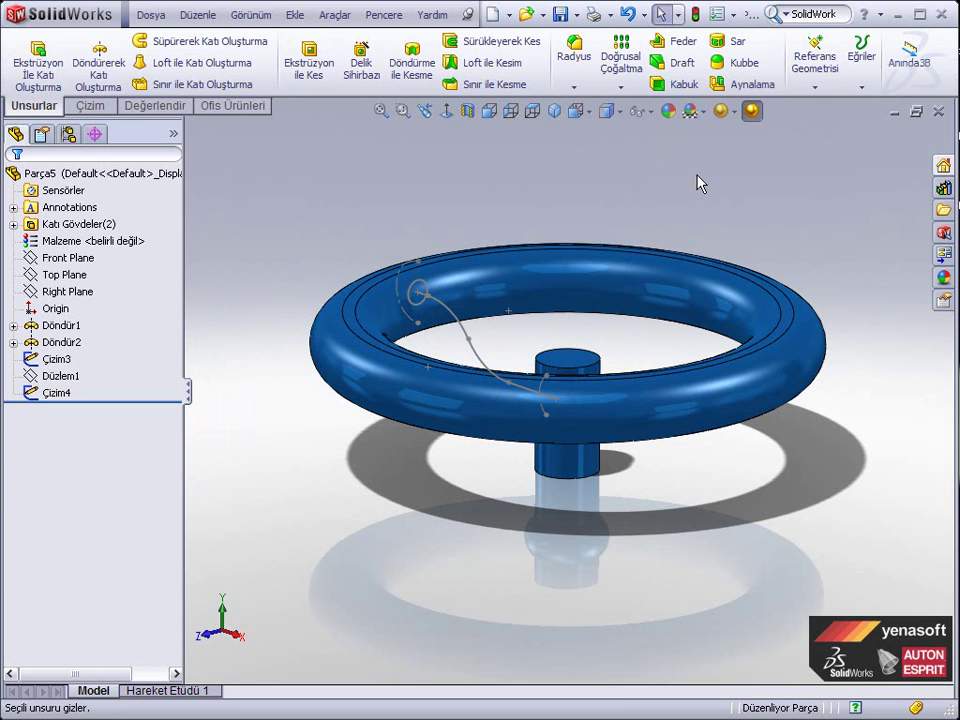
mouse_move(381, 413)
middle_down()
mouse_move(400, 386)
mouse_move(398, 440)
middle_up()
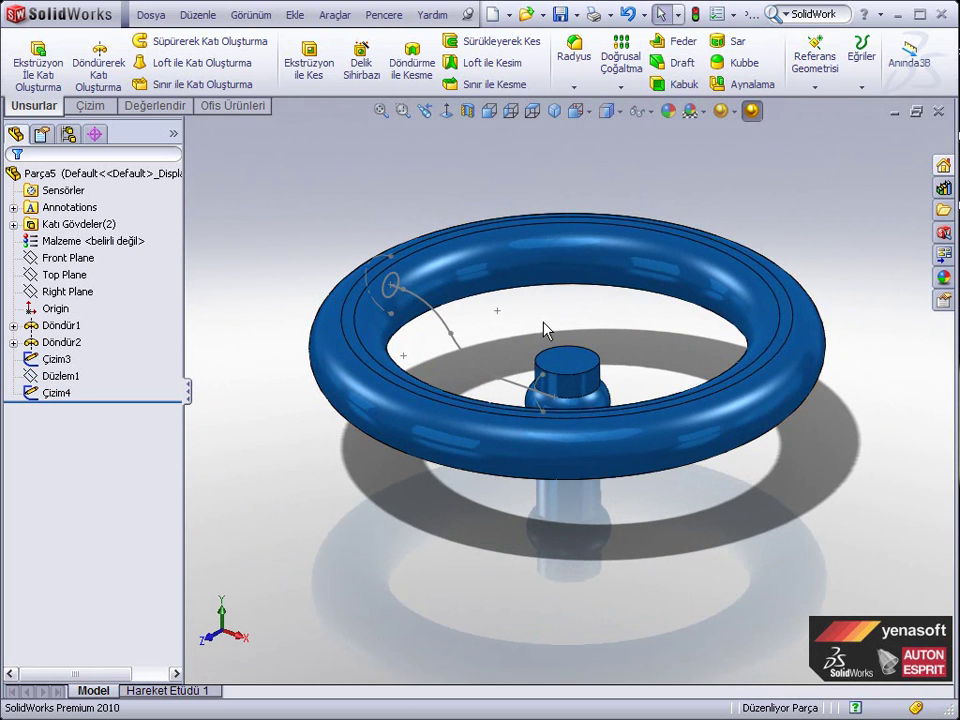
scroll(546, 327, down, 2)
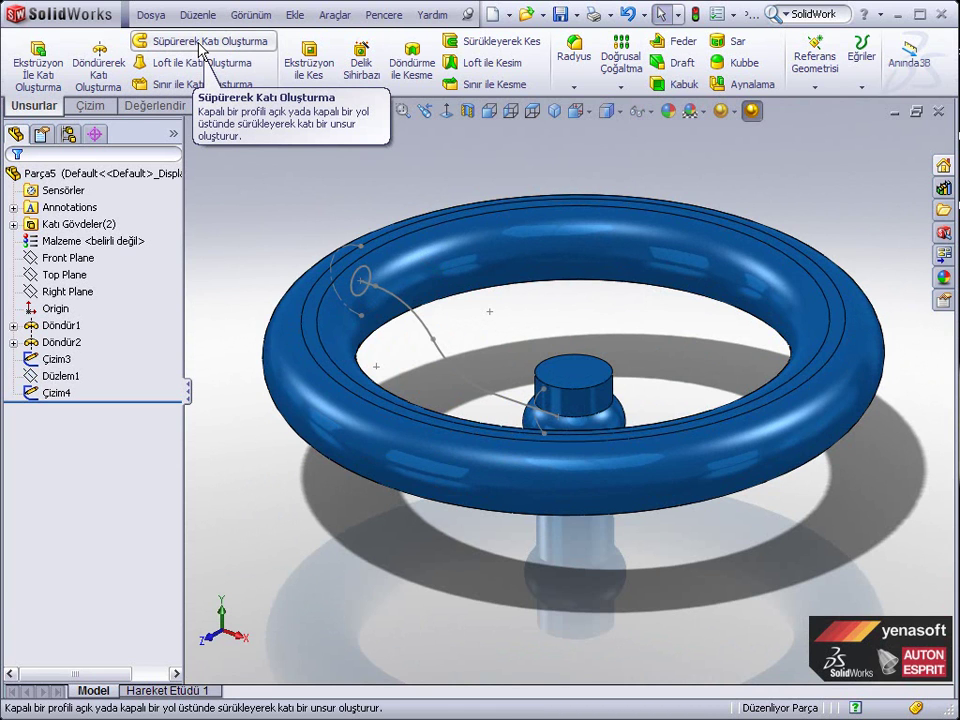
Sweep the Ø10 circle (Çizim4) along the S-curve (Çizim3) to create spoke Süpür1
click(200, 45)
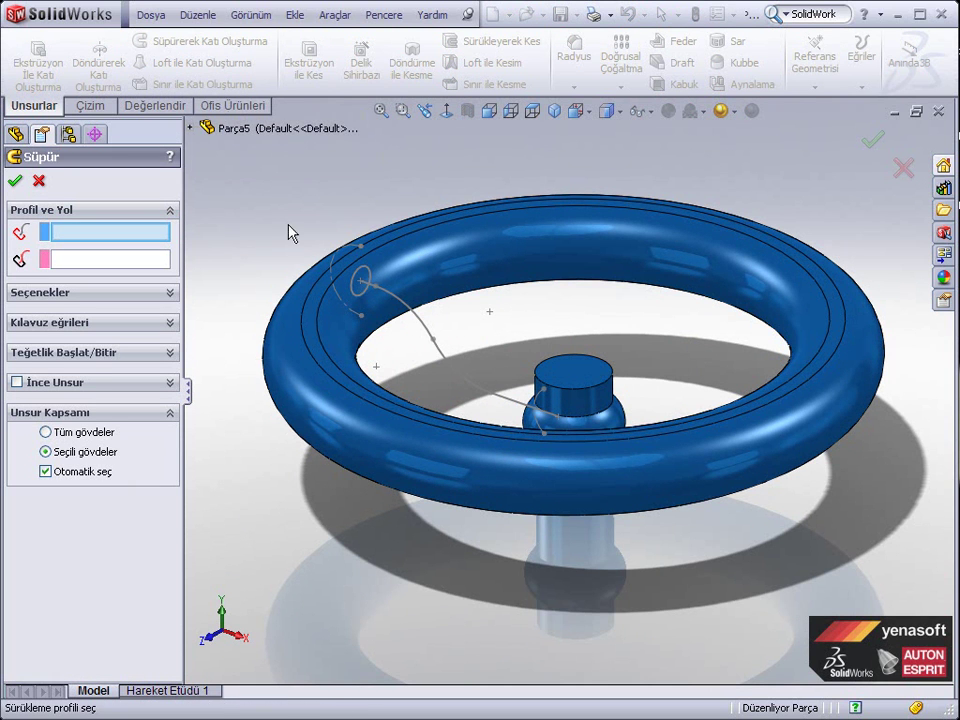
click(366, 280)
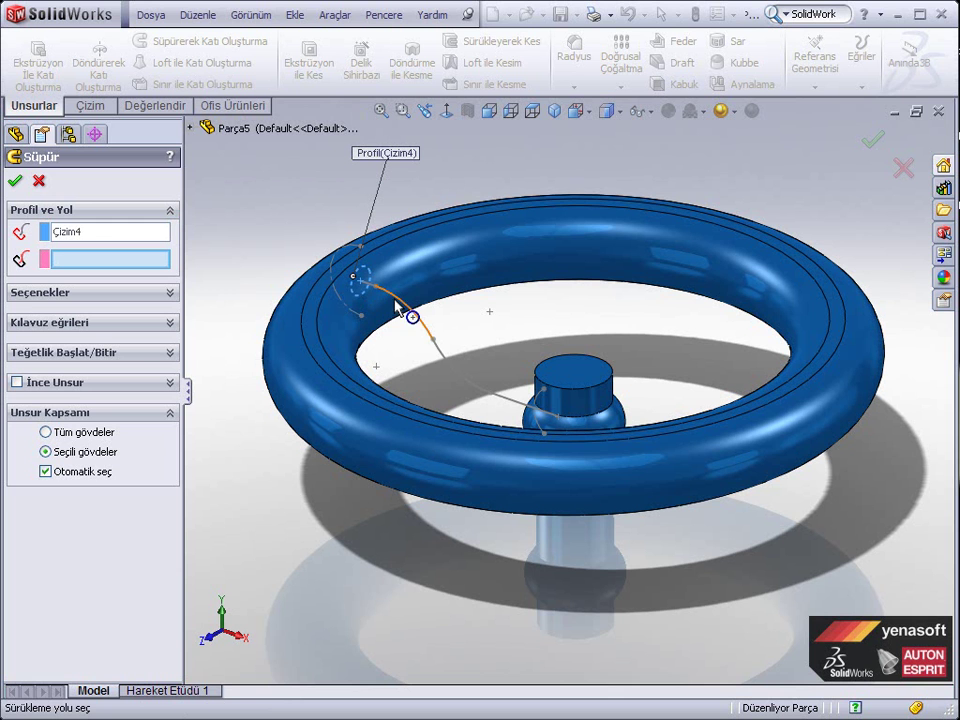
click(400, 310)
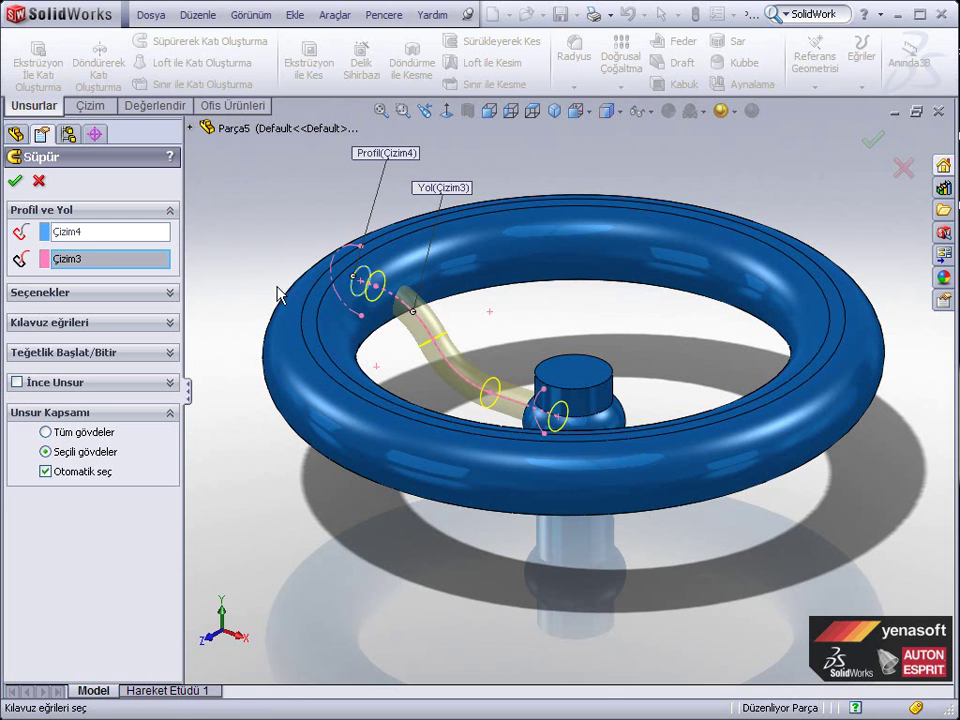
middle_drag(279, 296, 308, 297)
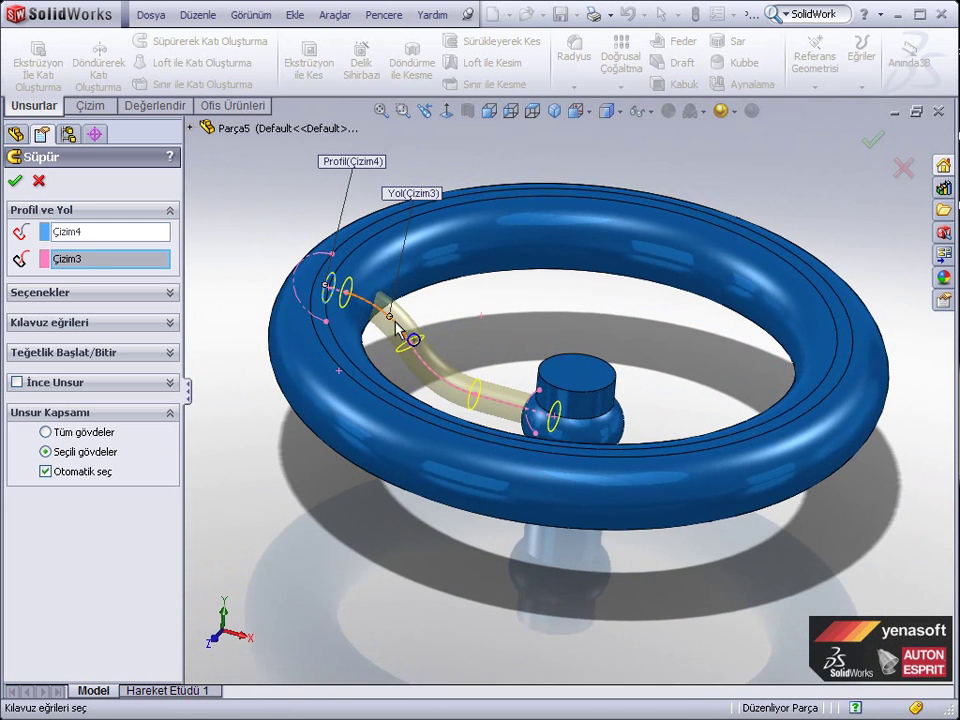
mouse_move(381, 497)
middle_down()
mouse_move(360, 465)
mouse_move(407, 422)
mouse_move(439, 422)
mouse_move(375, 429)
mouse_move(327, 478)
mouse_move(339, 482)
middle_up()
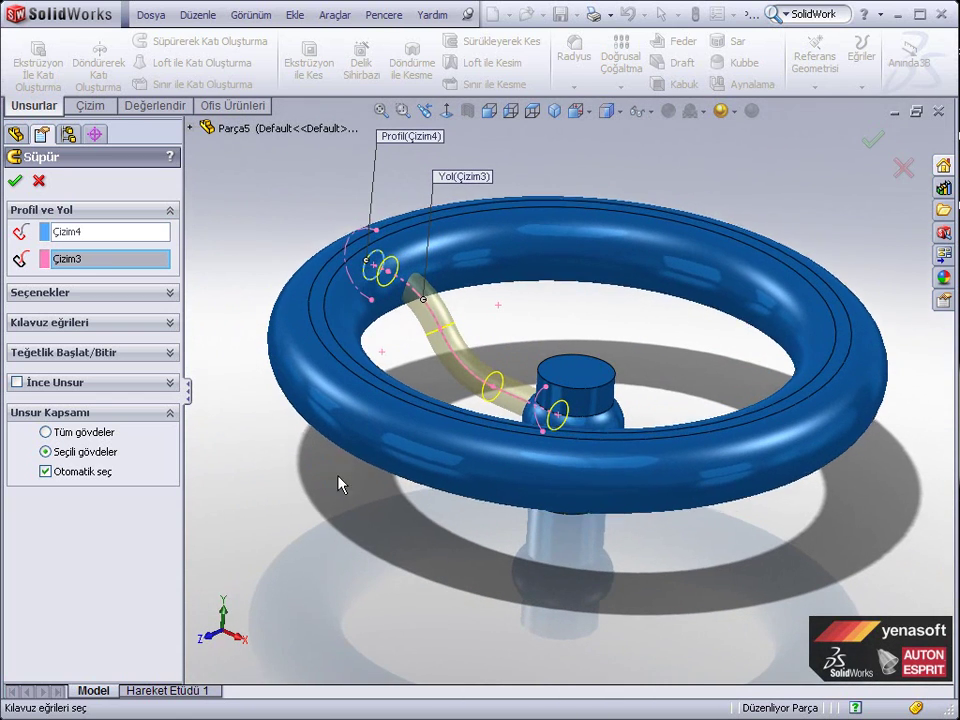
click(15, 183)
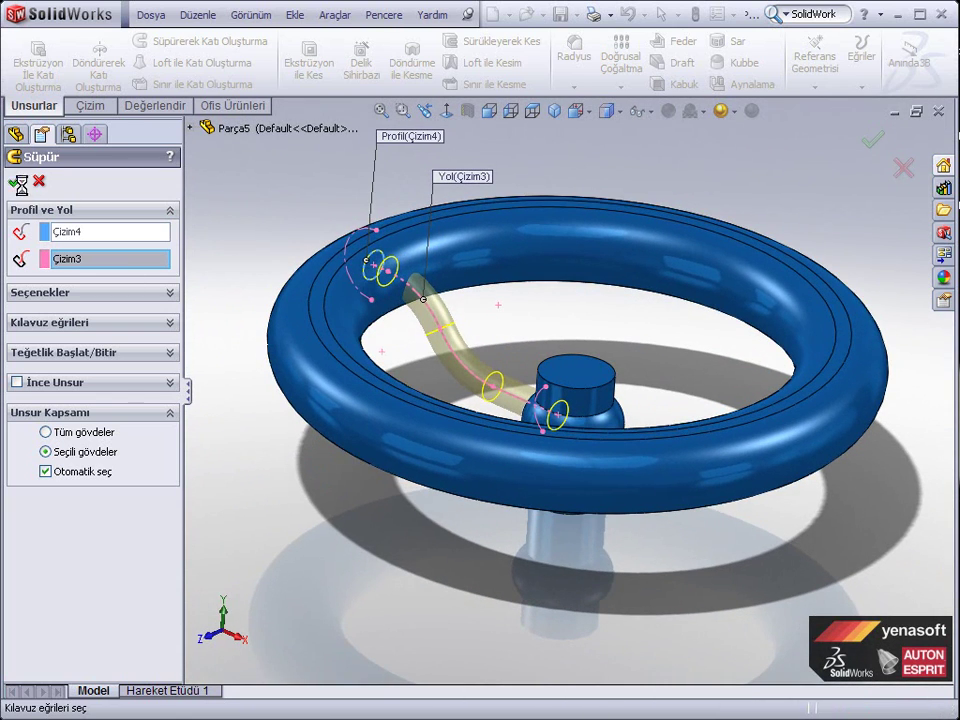
mouse_move(272, 227)
middle_down()
mouse_move(256, 283)
mouse_move(265, 246)
mouse_move(330, 260)
middle_up()
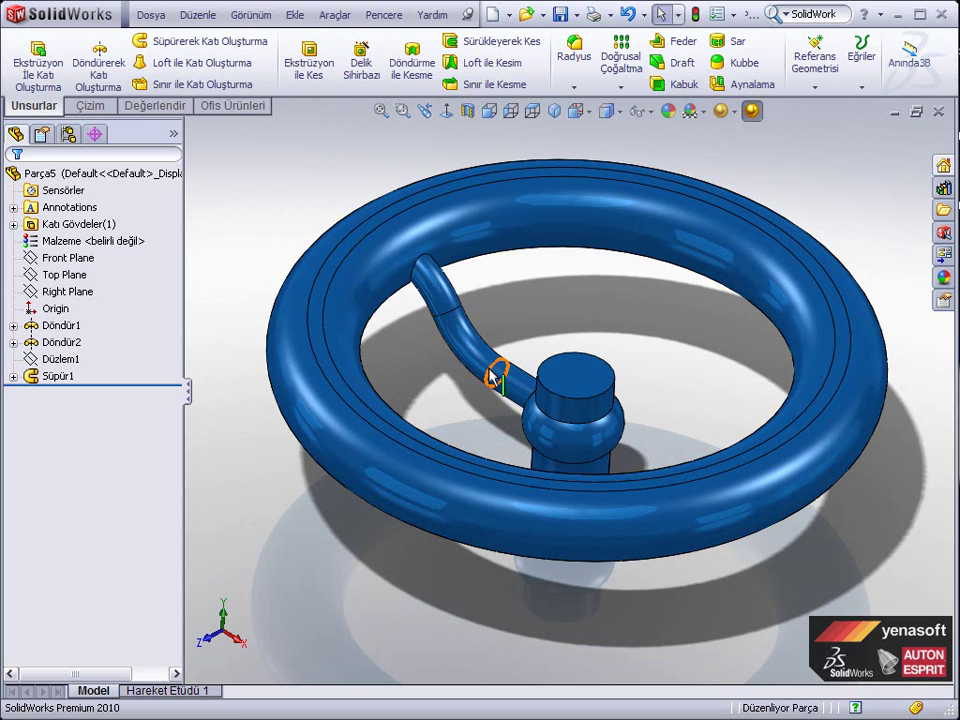
mouse_move(568, 321)
middle_down()
mouse_move(567, 352)
mouse_move(570, 332)
middle_up()
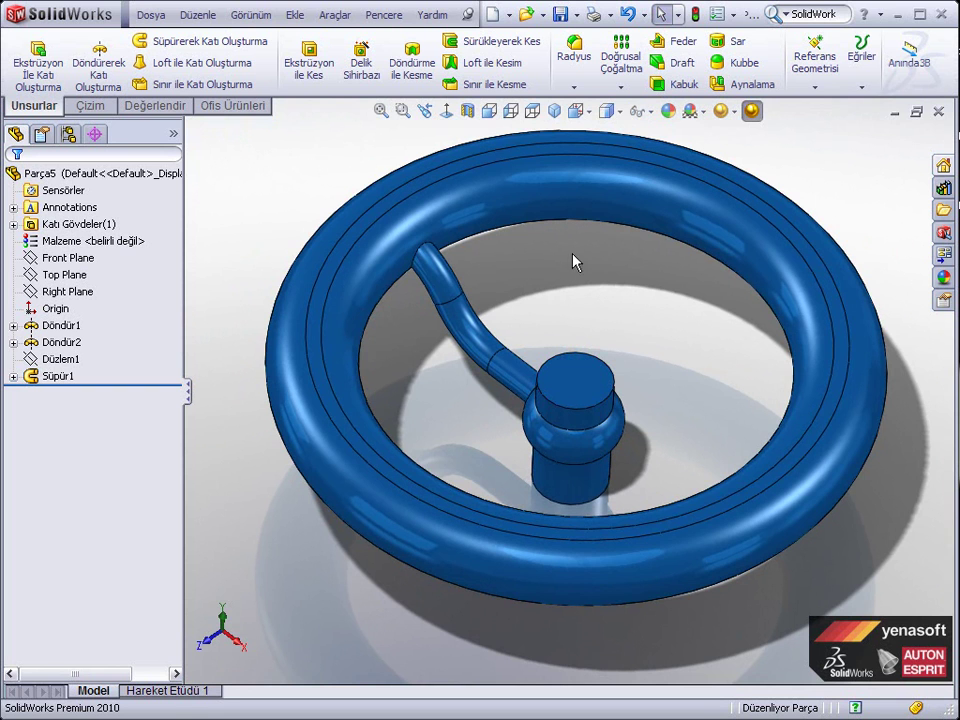
Set up a circular pattern of Süpür1 using the hub's top edge as the axis
click(621, 89)
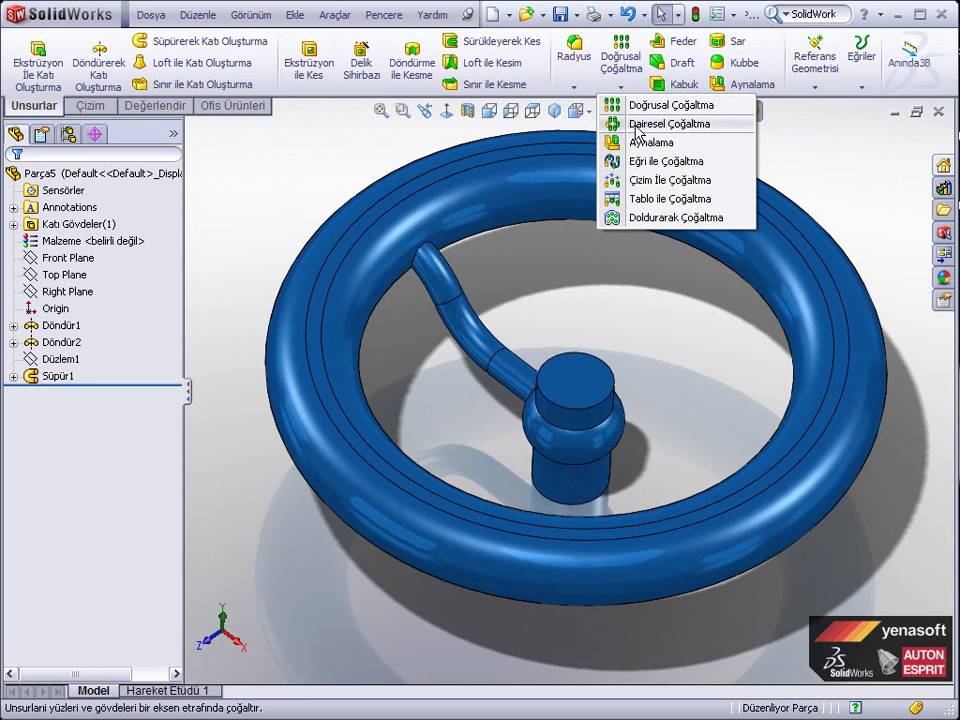
click(637, 127)
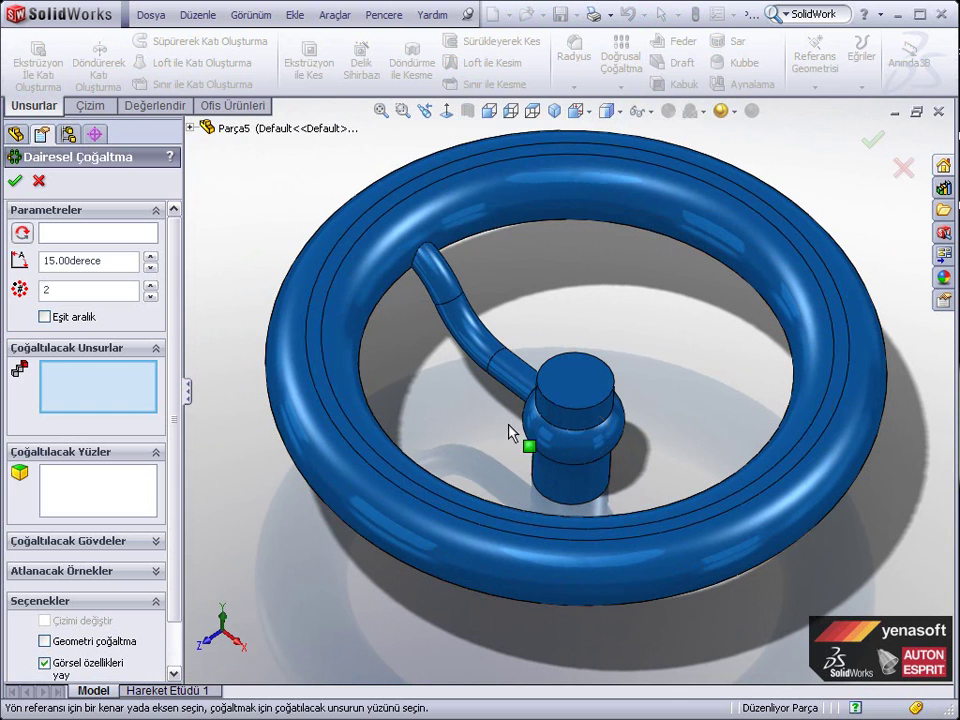
click(97, 243)
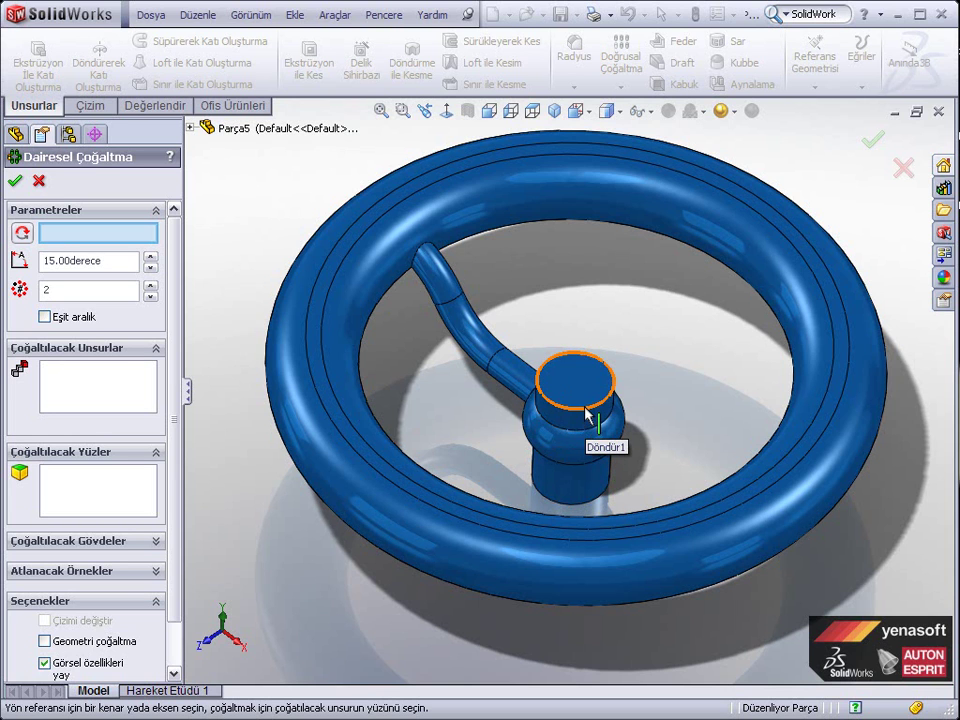
click(587, 413)
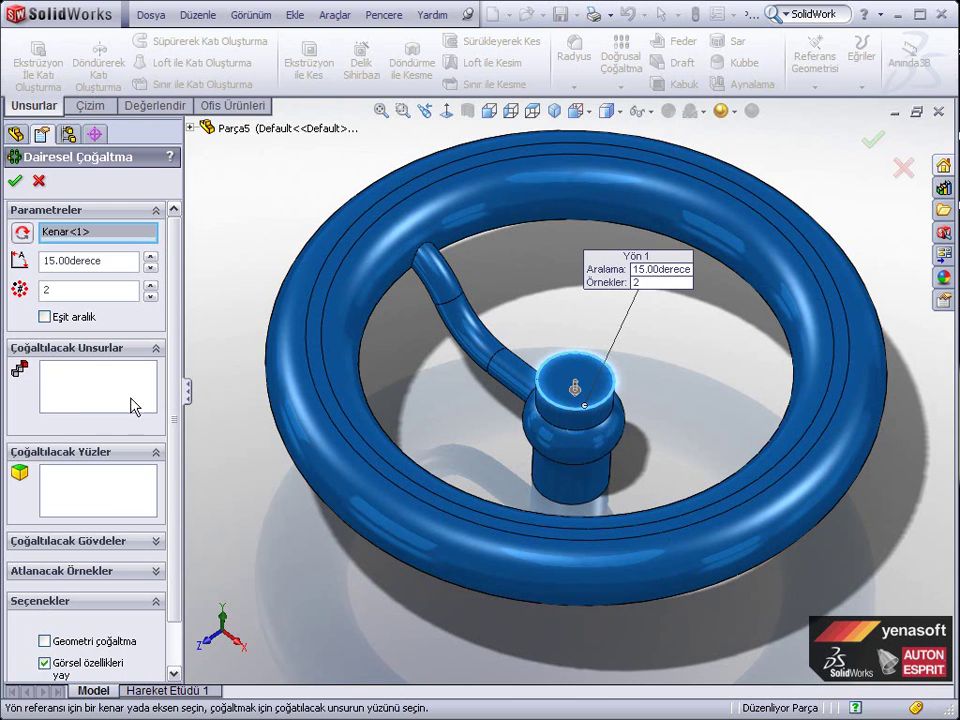
click(93, 404)
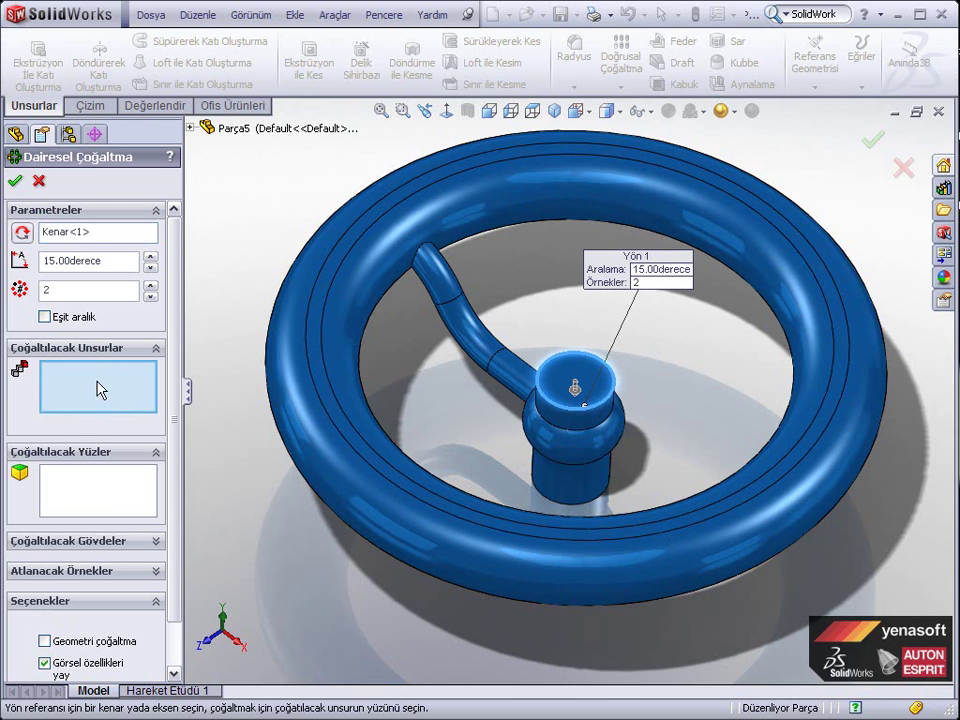
click(467, 335)
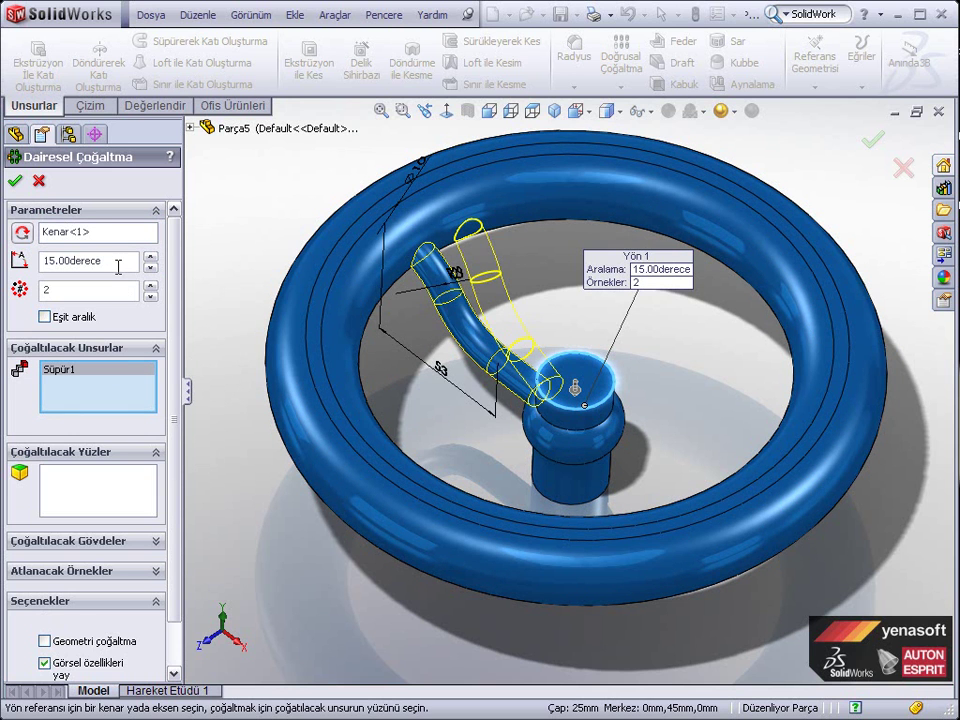
Space 3 equal instances over 360° to create Dairesel Çoğaltma1
drag(118, 266, 33, 267)
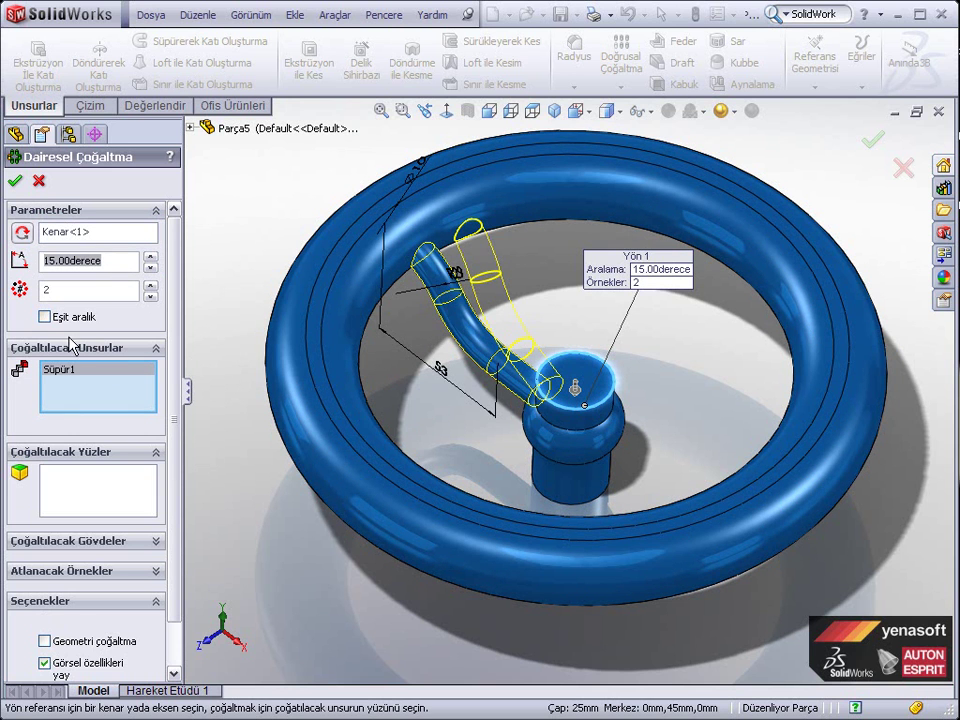
click(45, 317)
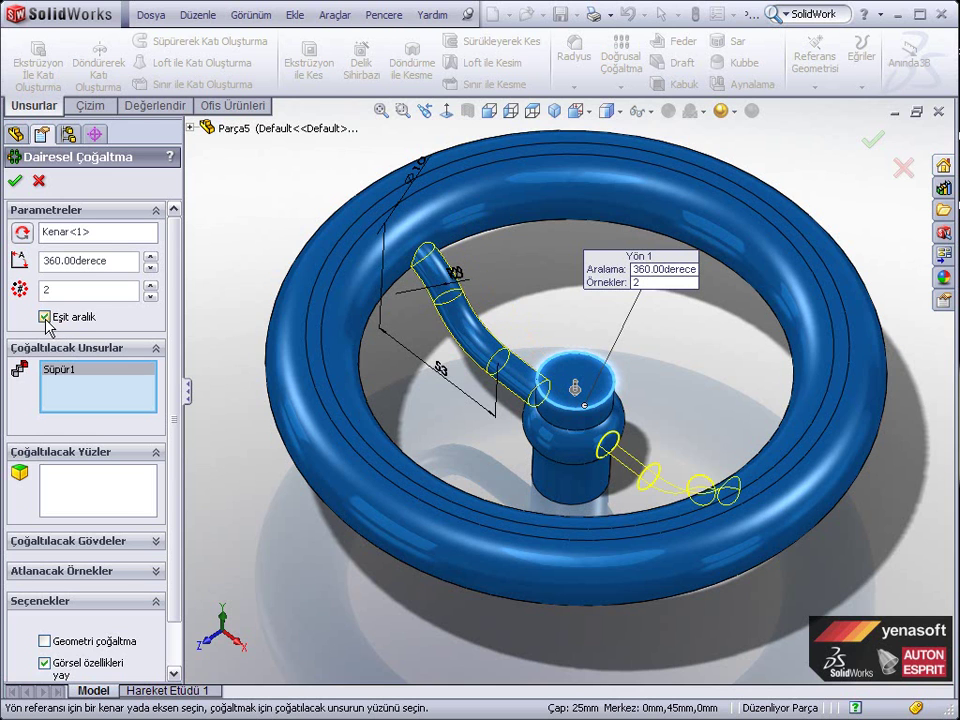
mouse_move(71, 263)
mouse_down()
mouse_move(53, 259)
mouse_move(31, 289)
mouse_up()
text(3)
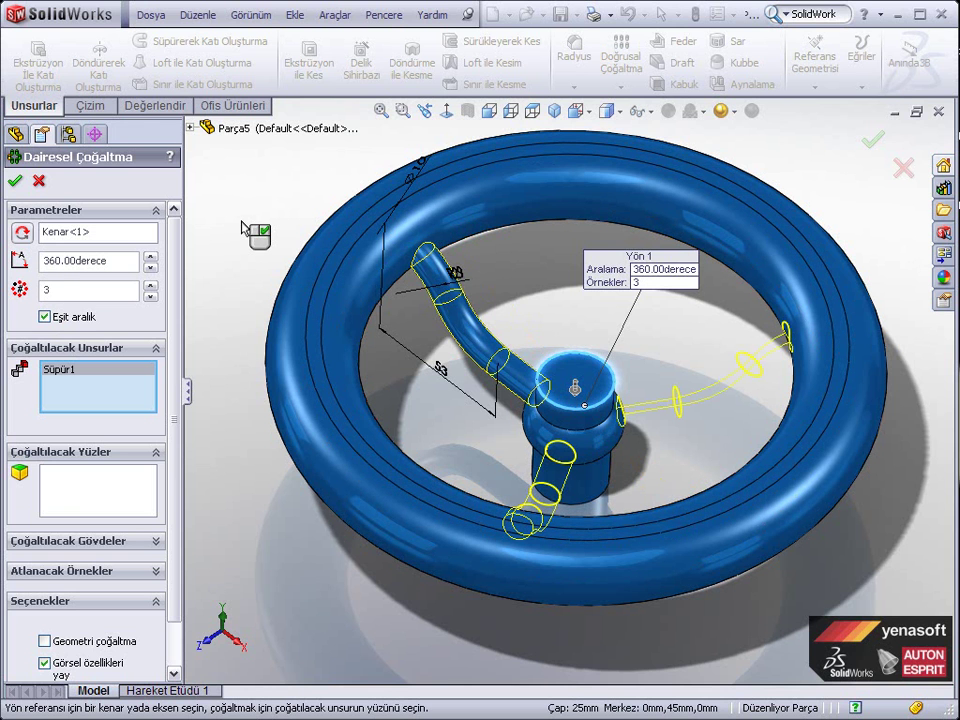
middle_drag(245, 229, 268, 390)
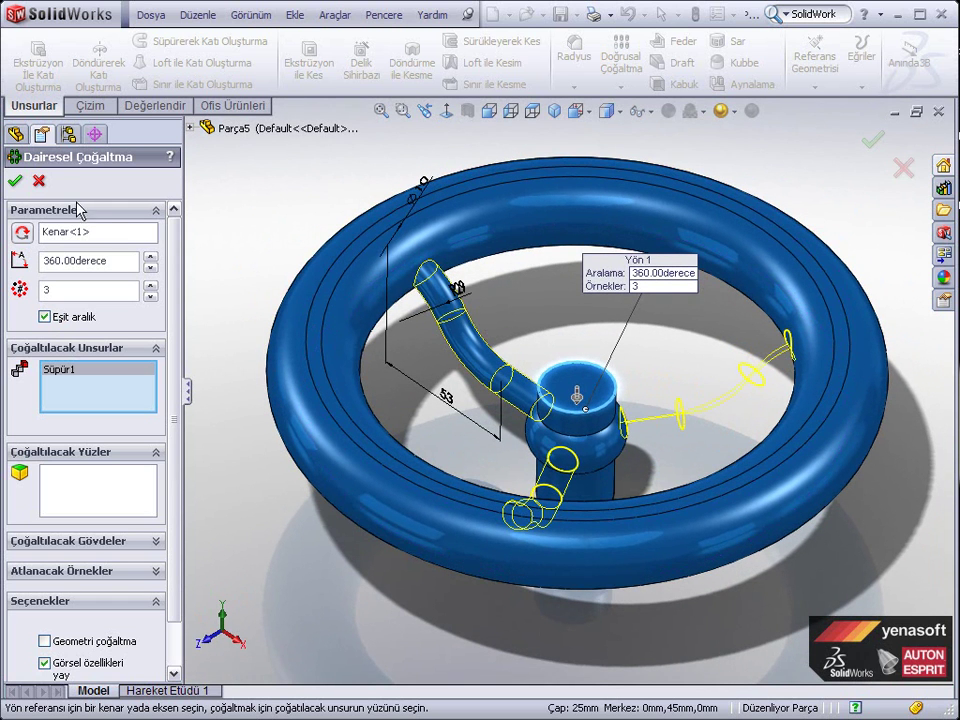
click(16, 182)
mouse_move(283, 502)
middle_down()
mouse_move(326, 564)
mouse_move(375, 456)
mouse_move(379, 223)
middle_up()
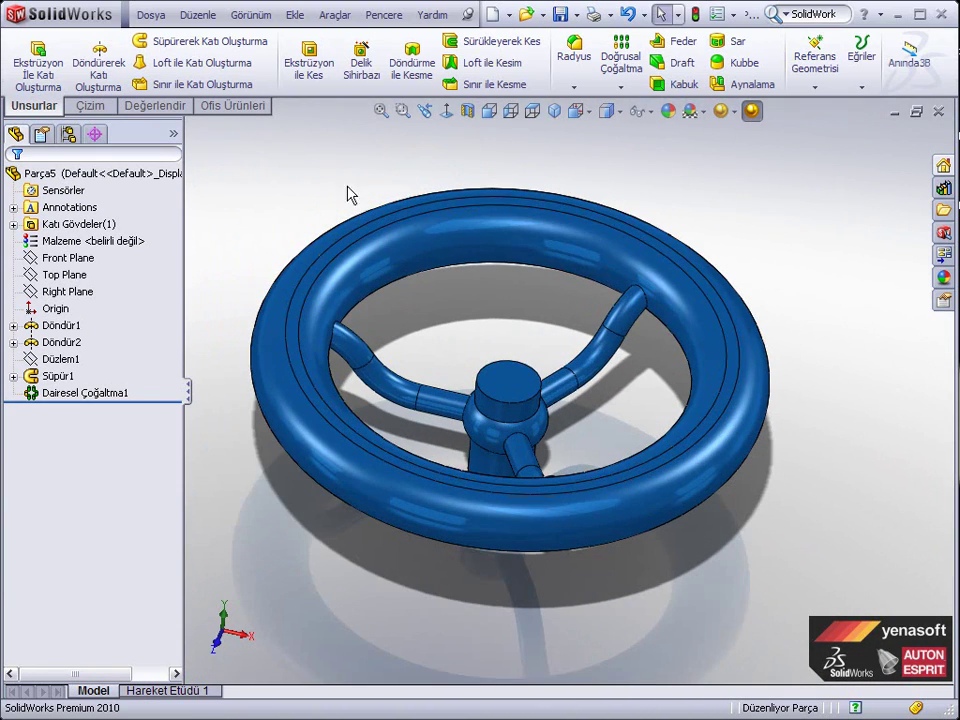